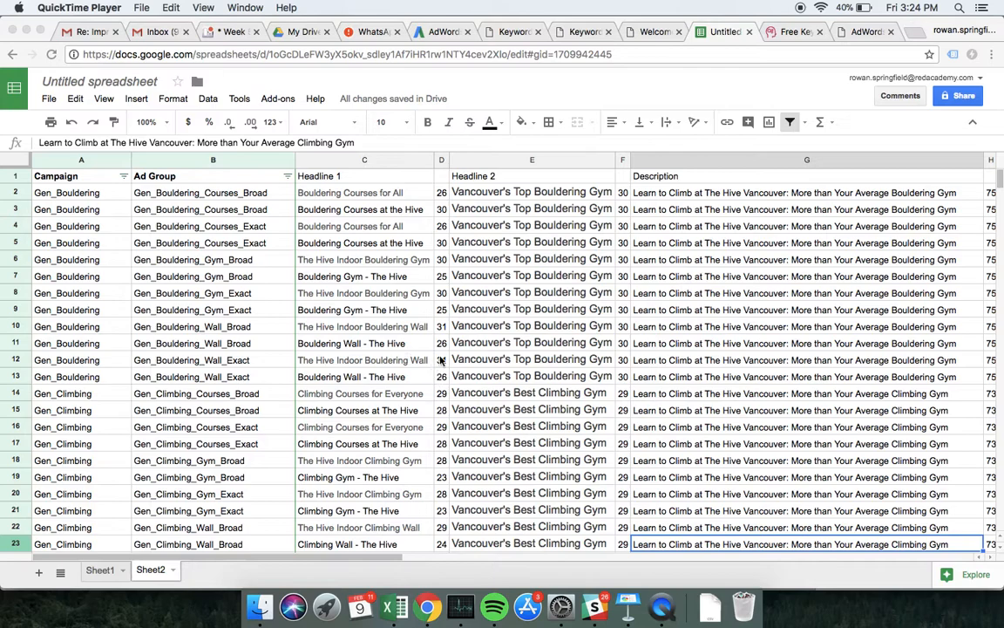
Shorten the Headline 1 text in cell C12 to "The Hive Bouldering Wall" by removing the word "Indoor".
triple_click(360, 359)
click(372, 375)
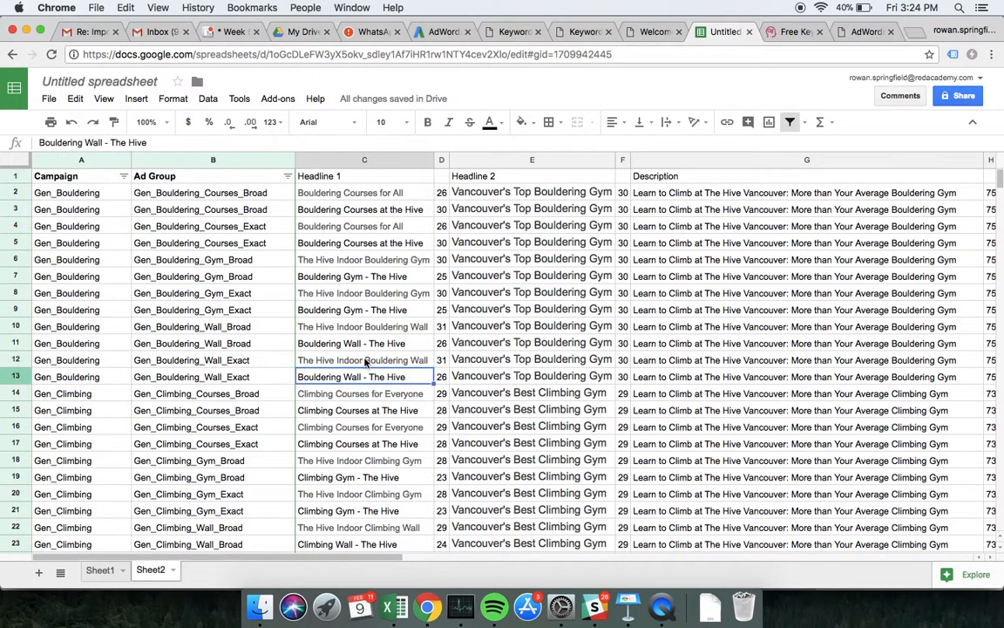
triple_click(356, 359)
click(356, 359)
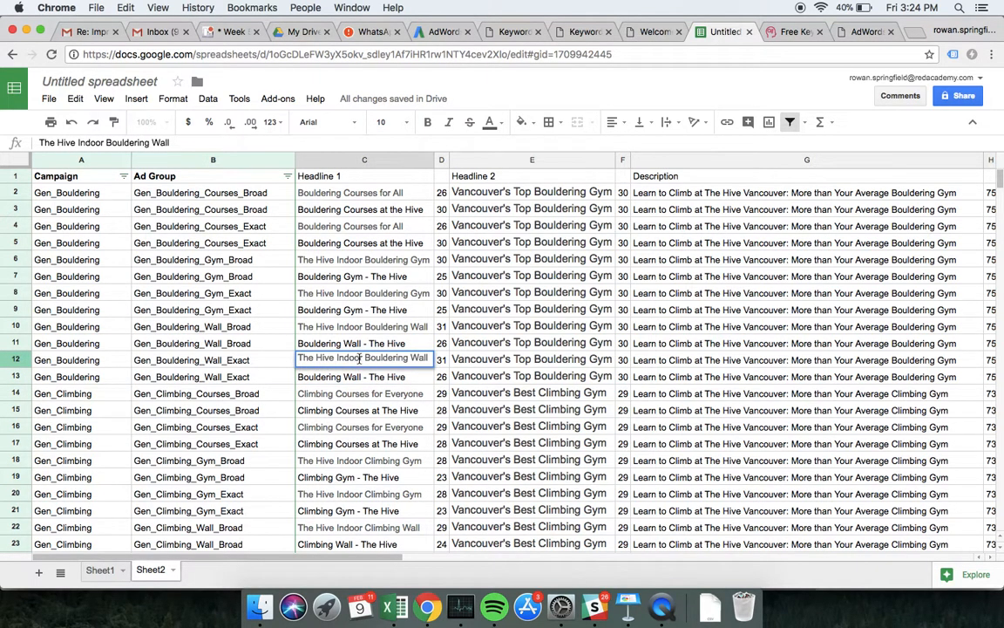
key(BackSpace)
key(BackSpace)
key(BackSpace)
key(BackSpace)
key(BackSpace)
key(BackSpace)
key(BackSpace)
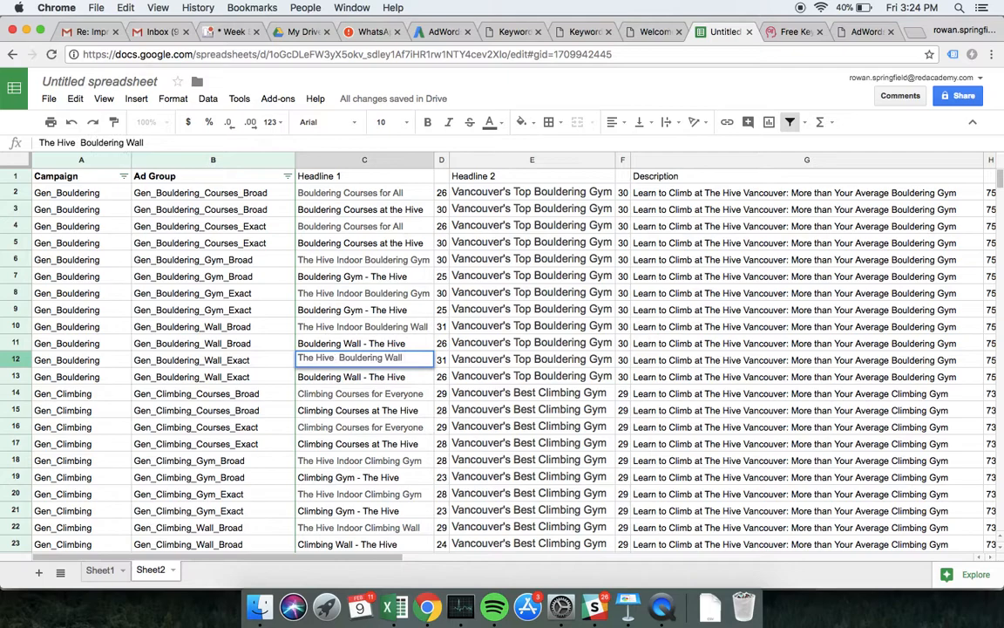
key(Return)
key(Up)
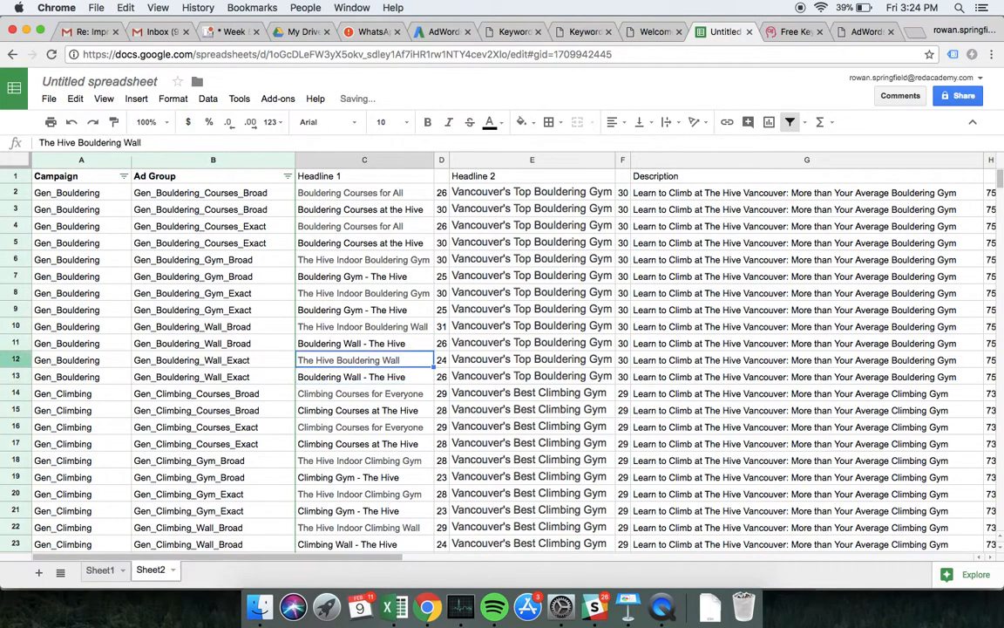
Remove "Indoor" from the Headline 1 text in cell C10 so that it also reads "The Hive Bouldering Wall".
key(ctrl+c)
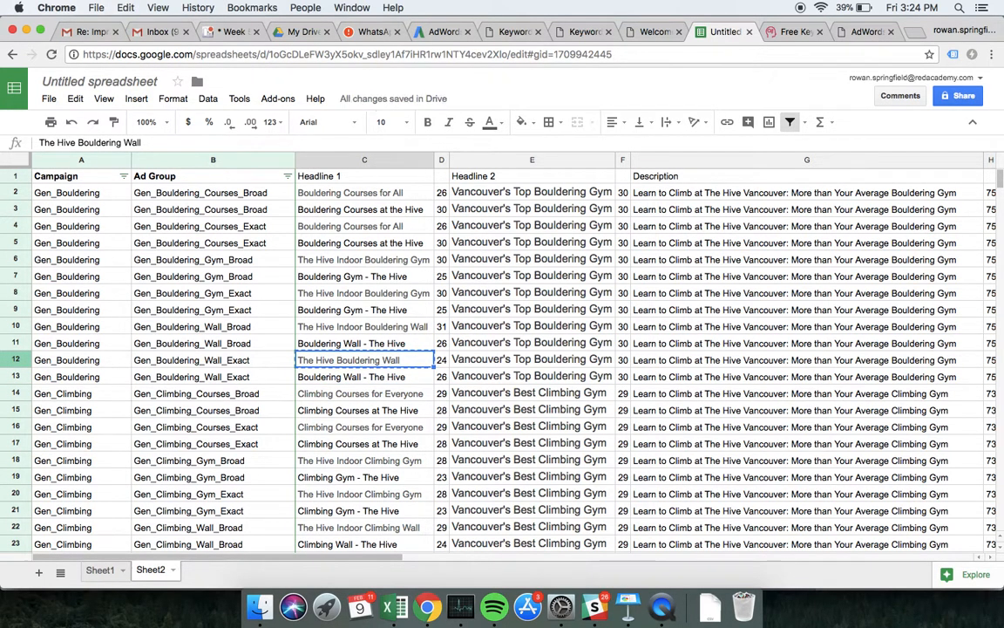
click(357, 325)
click(364, 325)
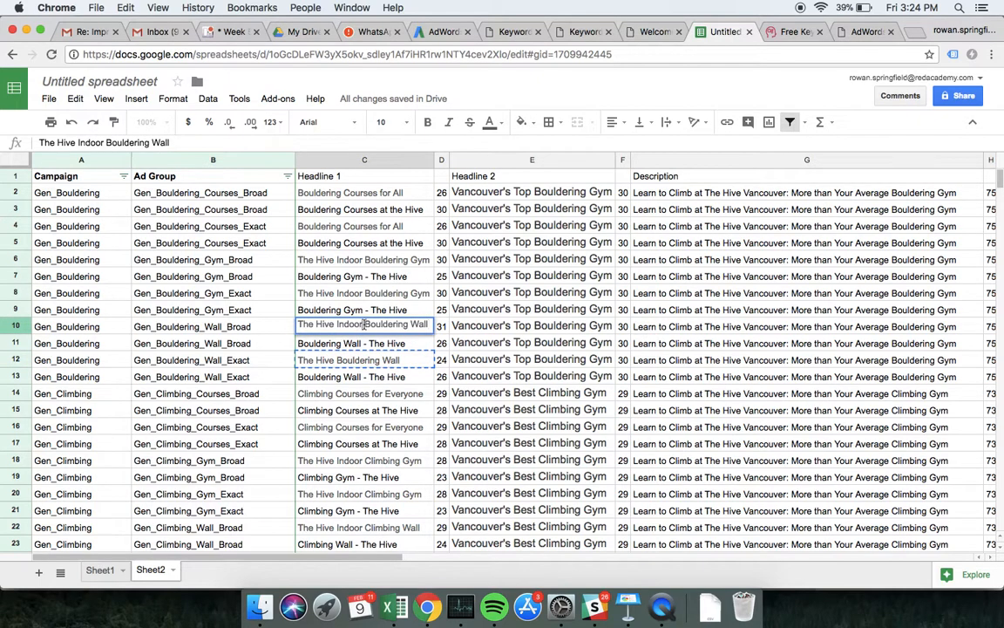
key(BackSpace)
key(BackSpace)
key(BackSpace)
key(BackSpace)
key(BackSpace)
key(BackSpace)
key(BackSpace)
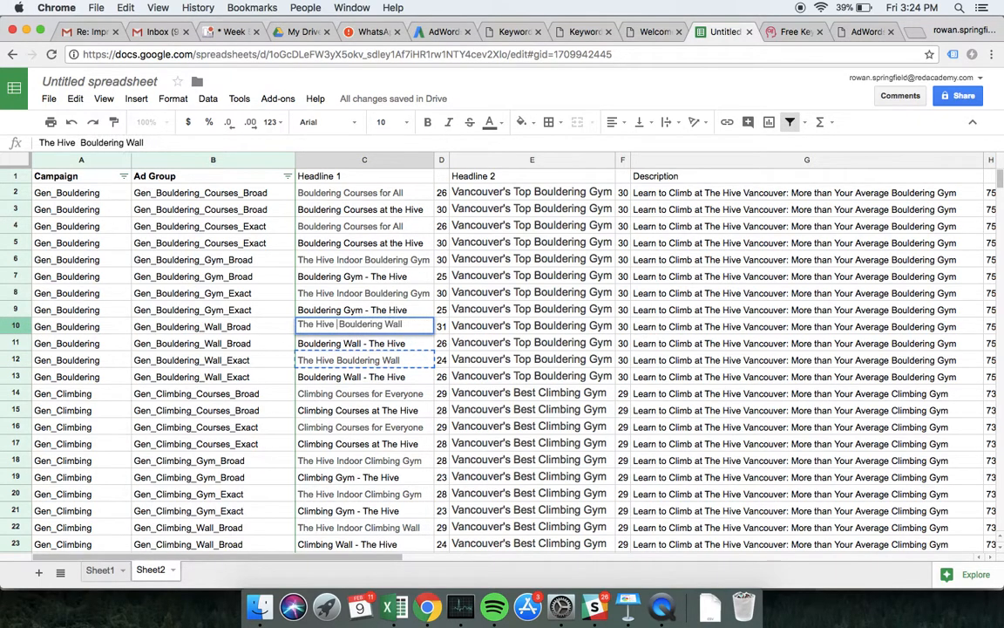
key(Return)
Review the remaining ad headlines and their lengths on Sheet2, and look through the whole keyword list on Sheet1.
scroll(427, 288, down, 2)
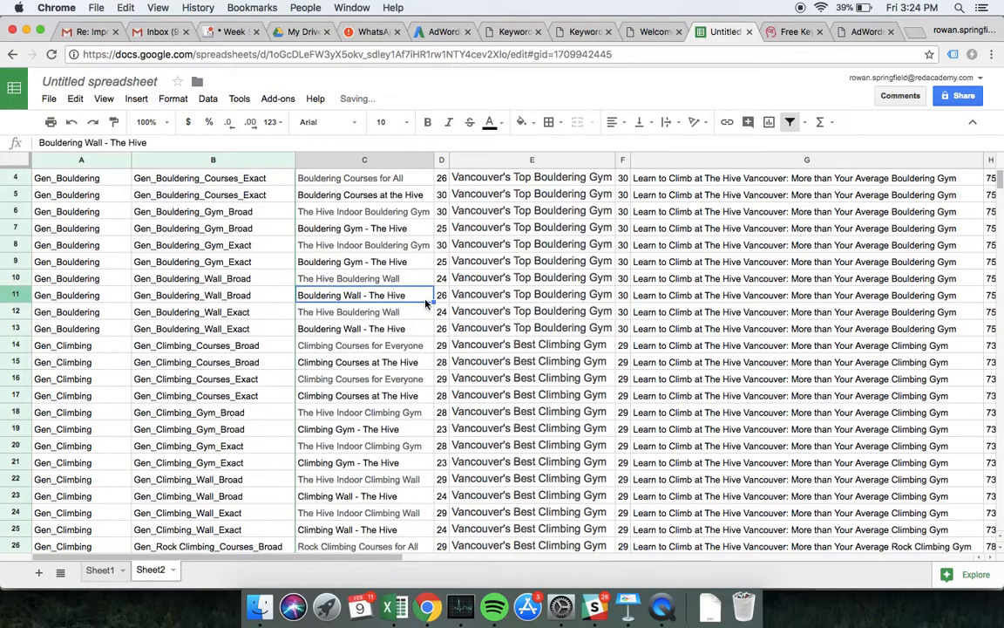
scroll(427, 303, down, 1)
scroll(426, 302, down, 3)
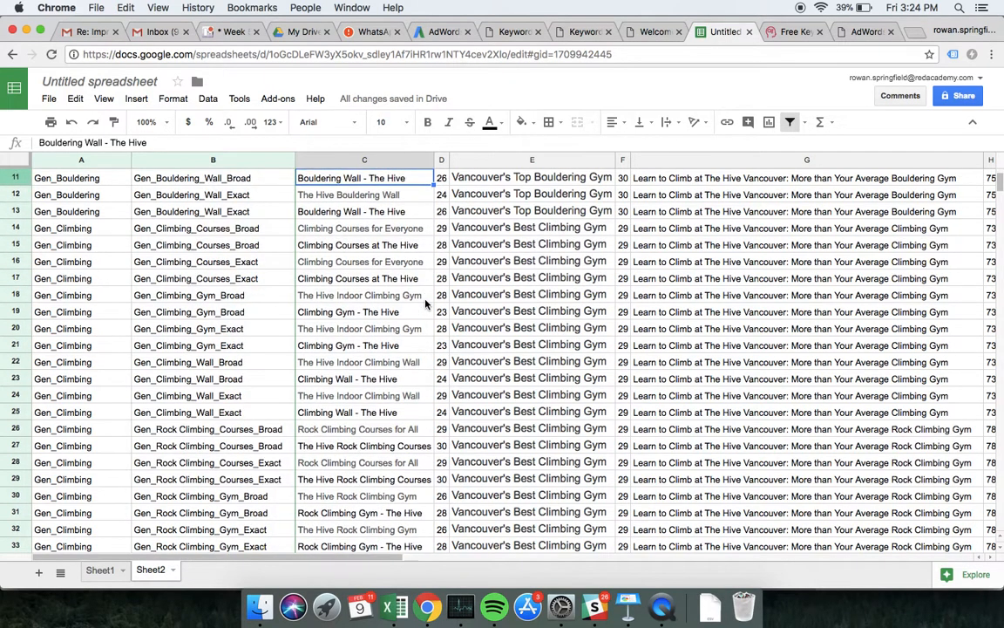
scroll(427, 302, up, 6)
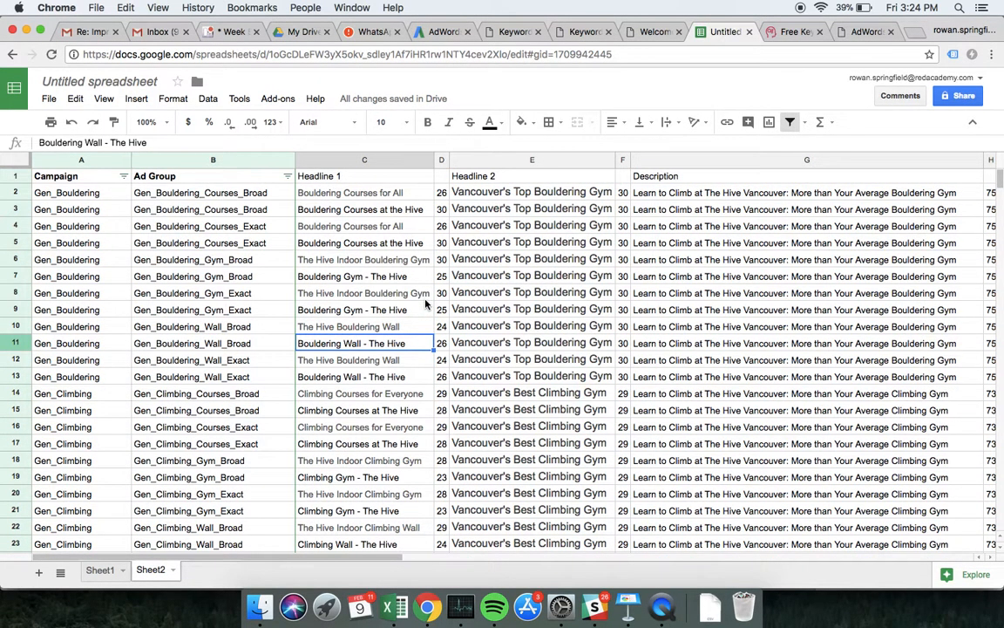
click(426, 299)
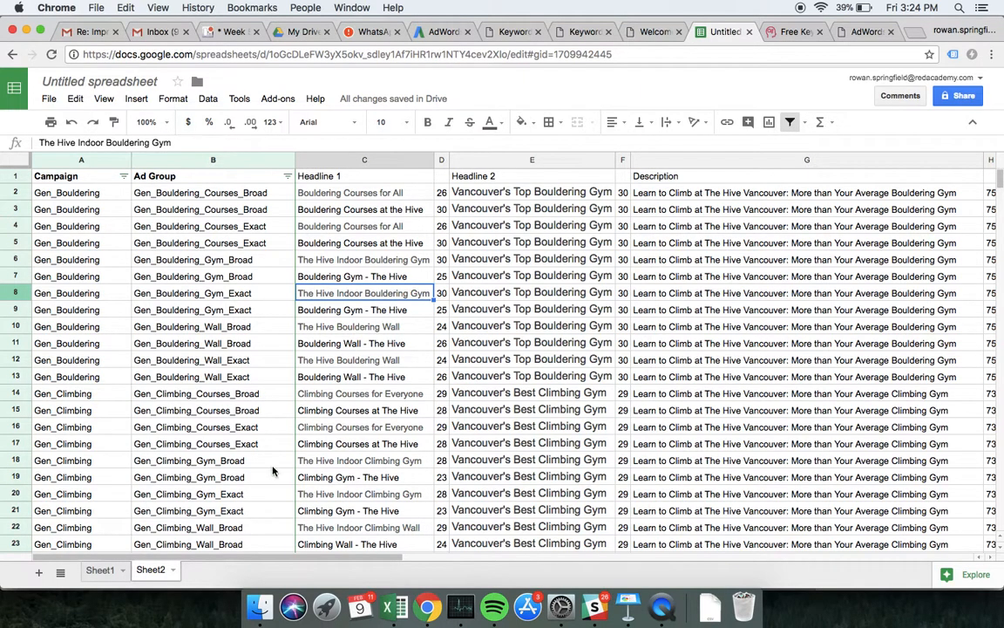
click(98, 570)
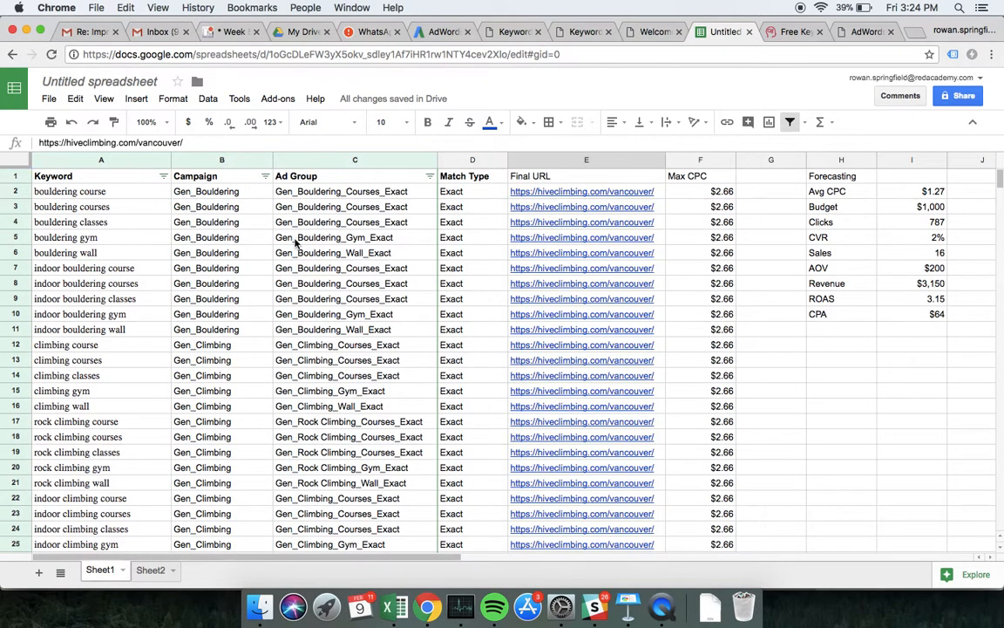
scroll(231, 233, down, 10)
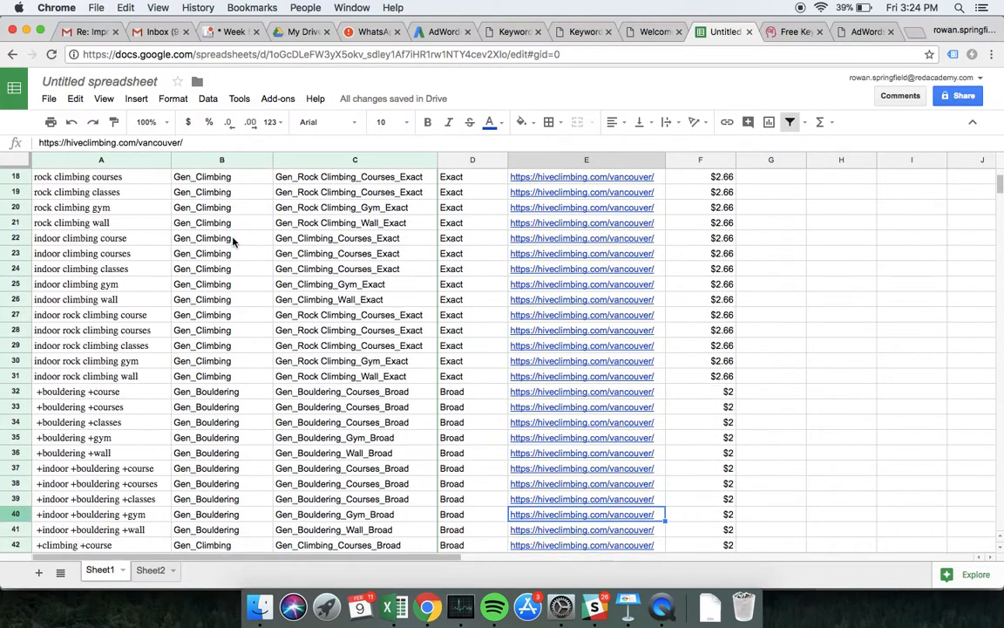
scroll(234, 241, down, 6)
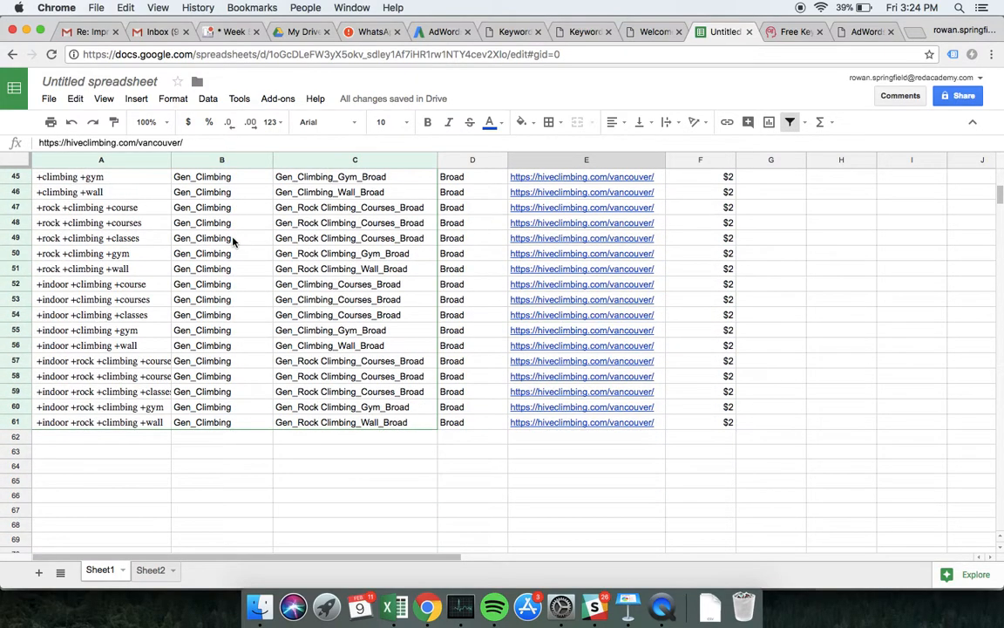
scroll(233, 240, up, 1)
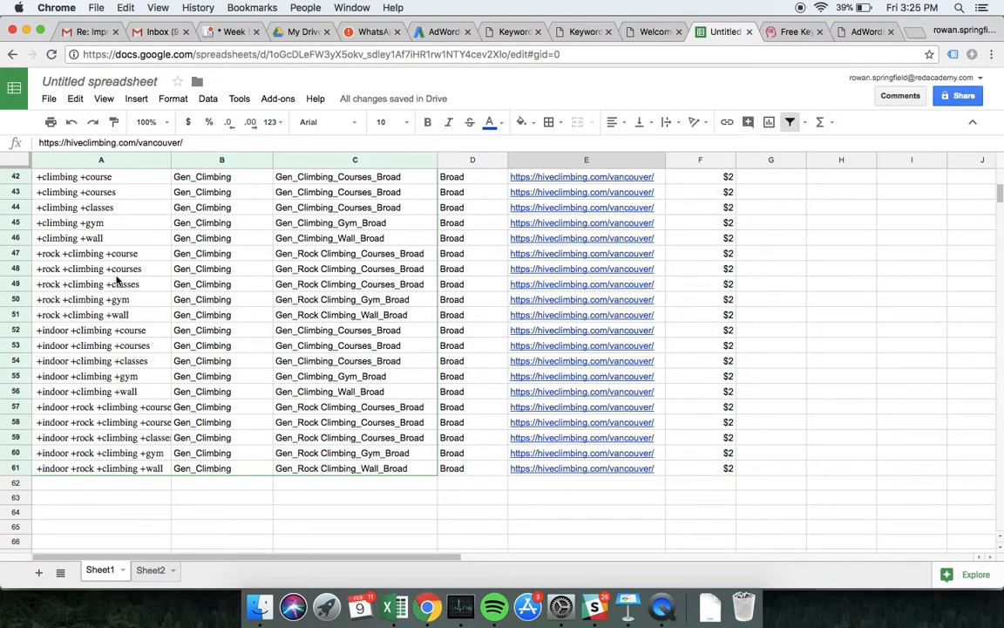
scroll(116, 279, up, 2)
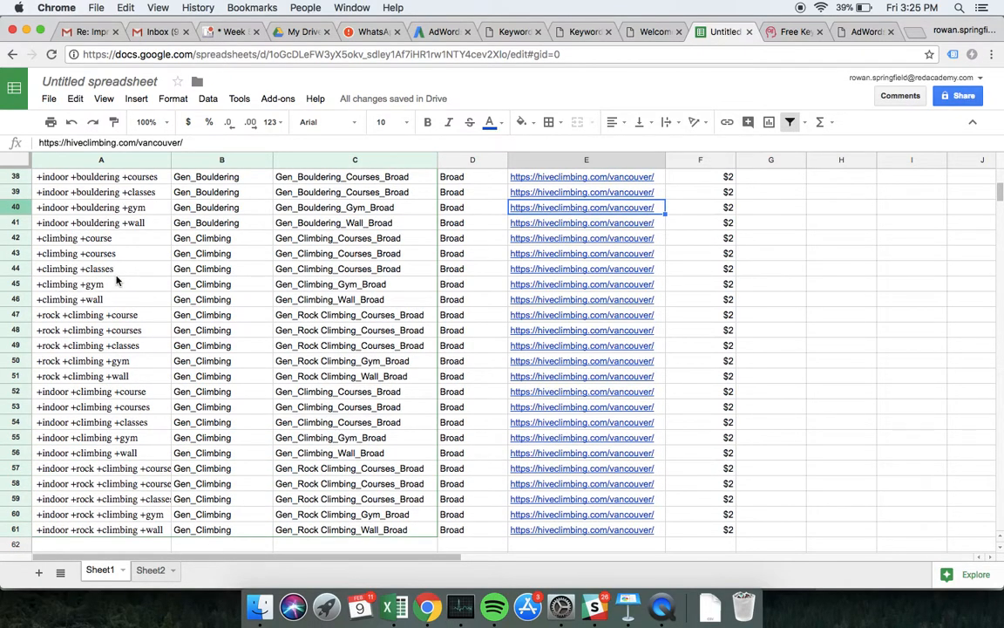
scroll(116, 280, up, 4)
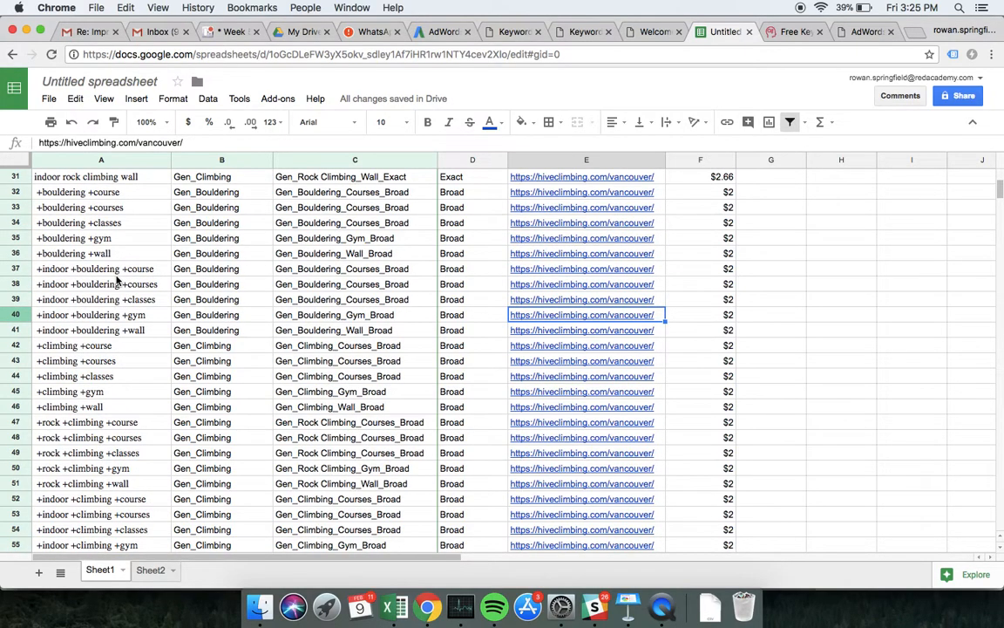
scroll(116, 280, up, 15)
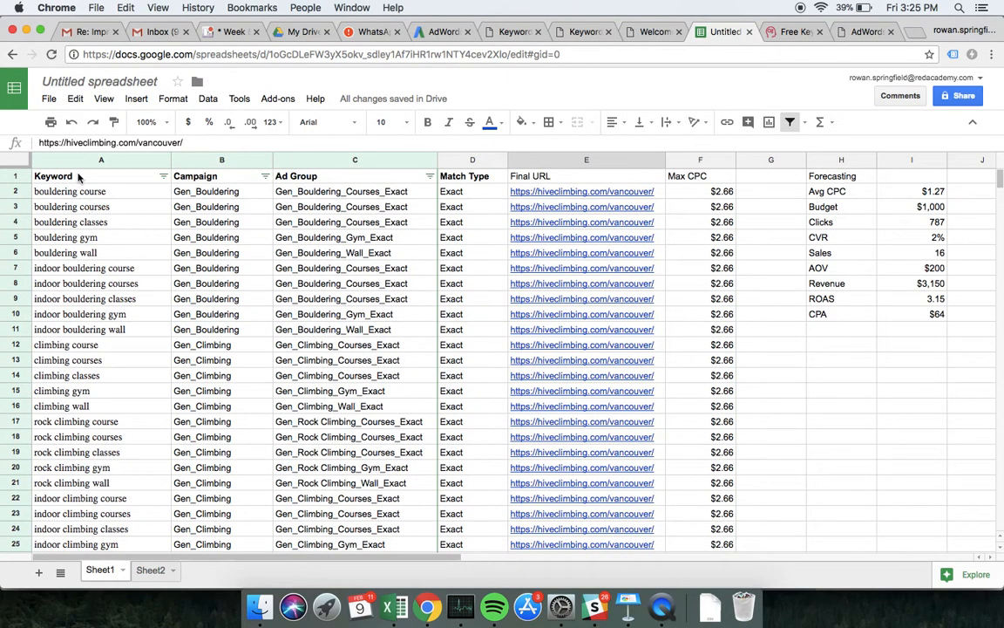
Duplicate all keyword rows A2:F61 directly below the existing list, starting at cell A62.
click(78, 176)
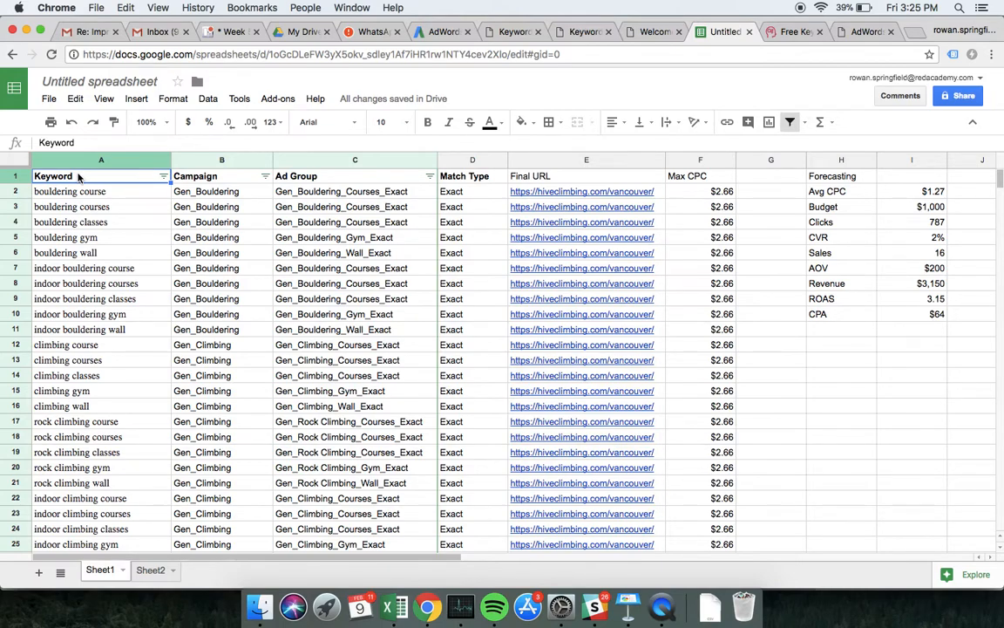
key(Down)
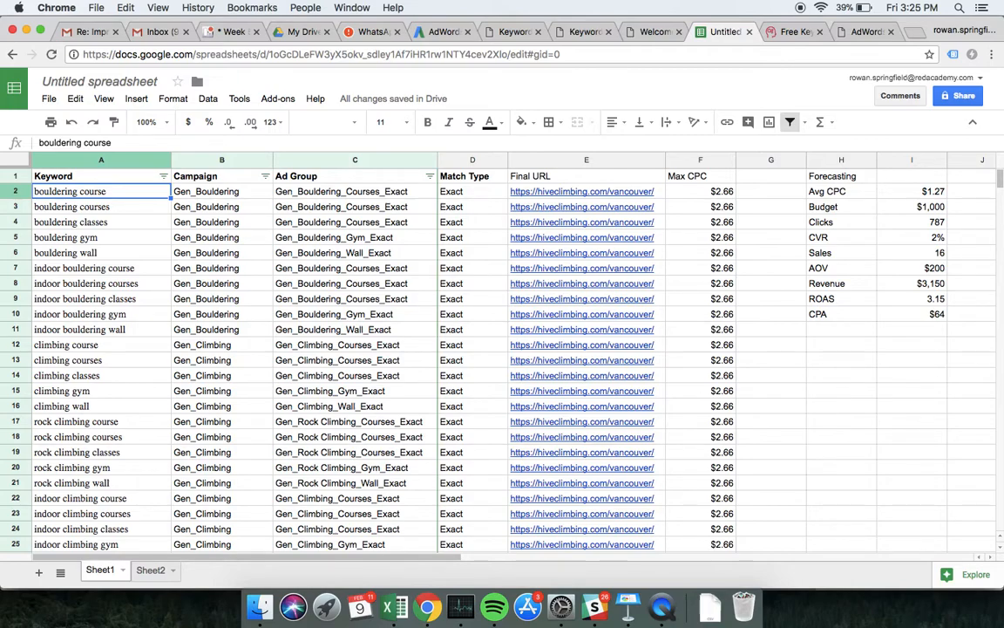
key(shift+super+Right)
key(shift+super+Down)
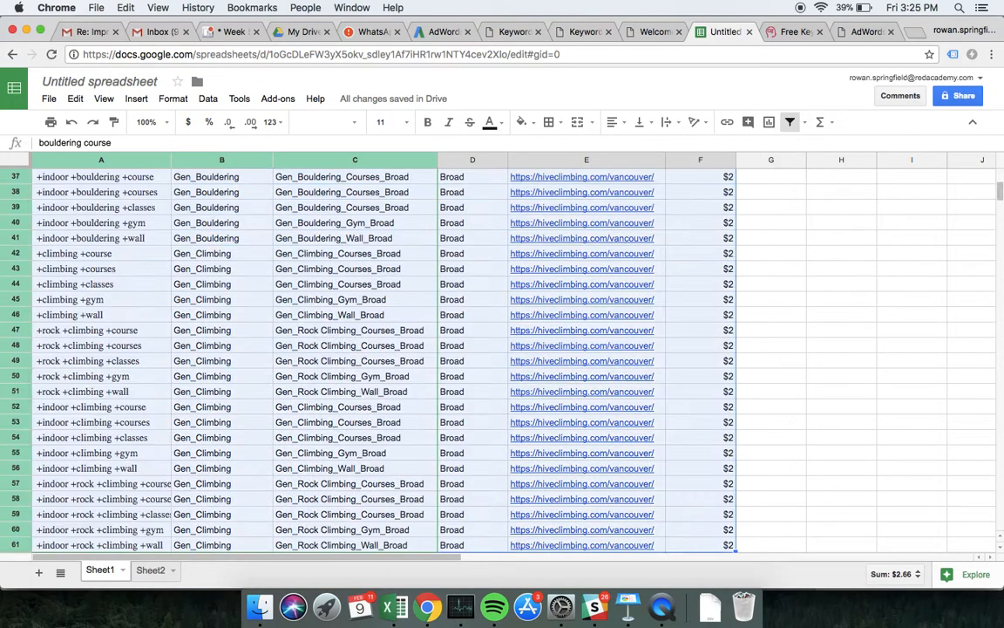
key(super+c)
scroll(179, 291, down, 5)
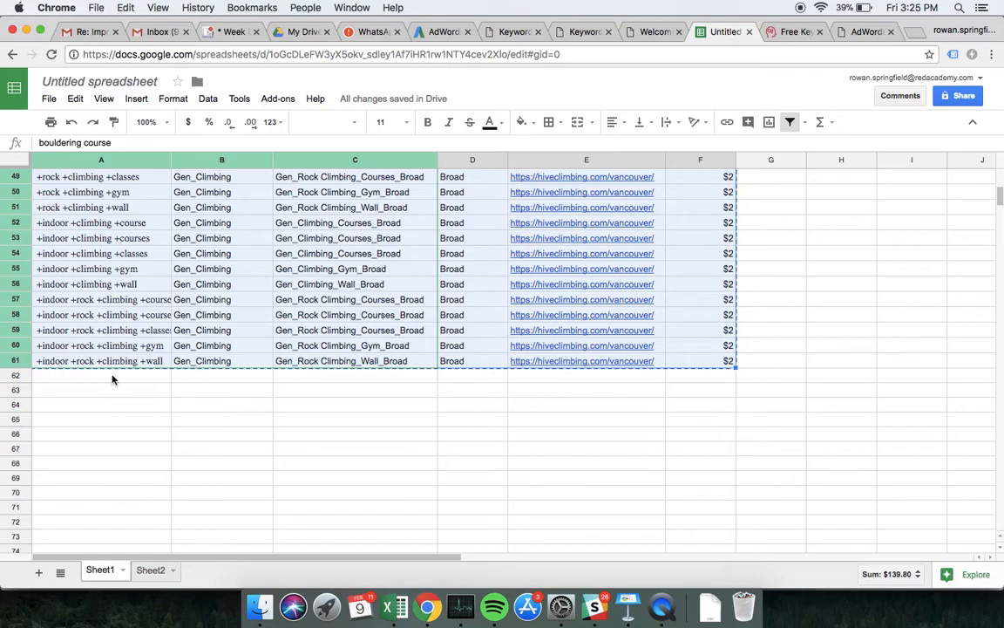
click(111, 376)
key(super+v)
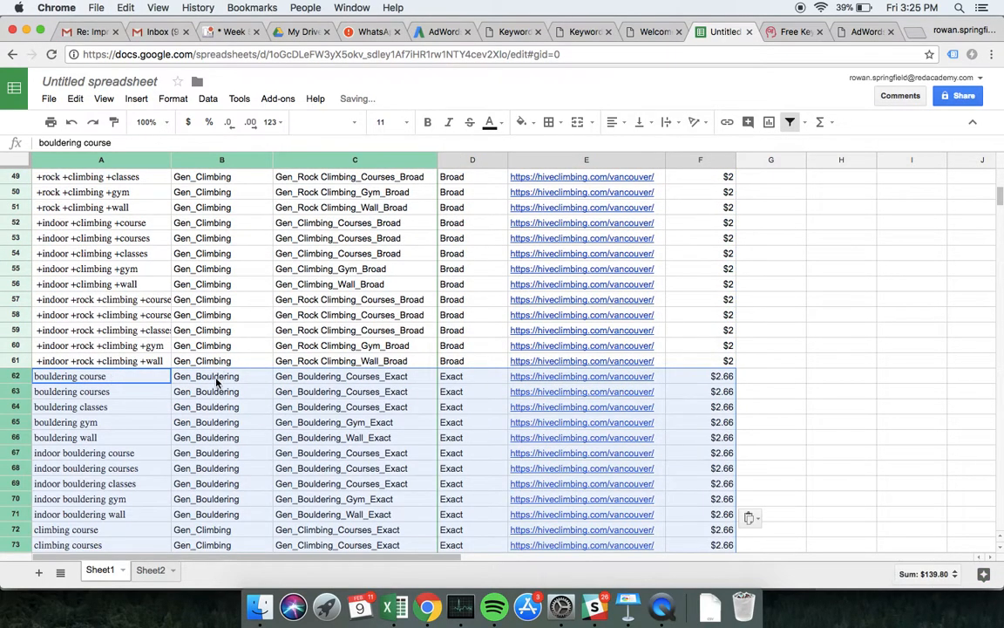
Replace every "gen" with "Brand" in the duplicated rows' Campaign and Ad Group cells, B62:C121.
click(217, 381)
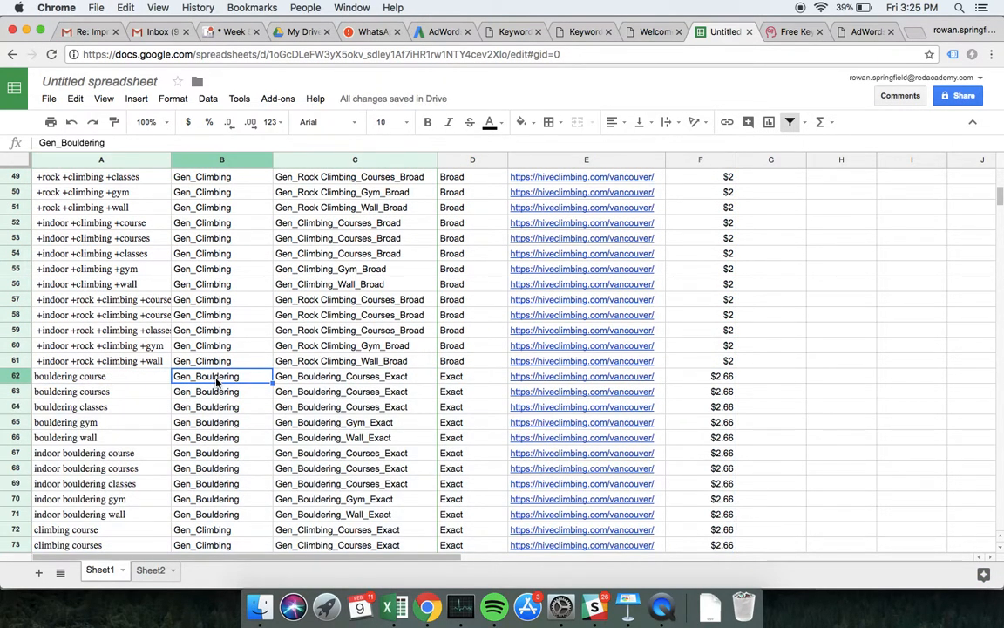
key(super+shift+Down)
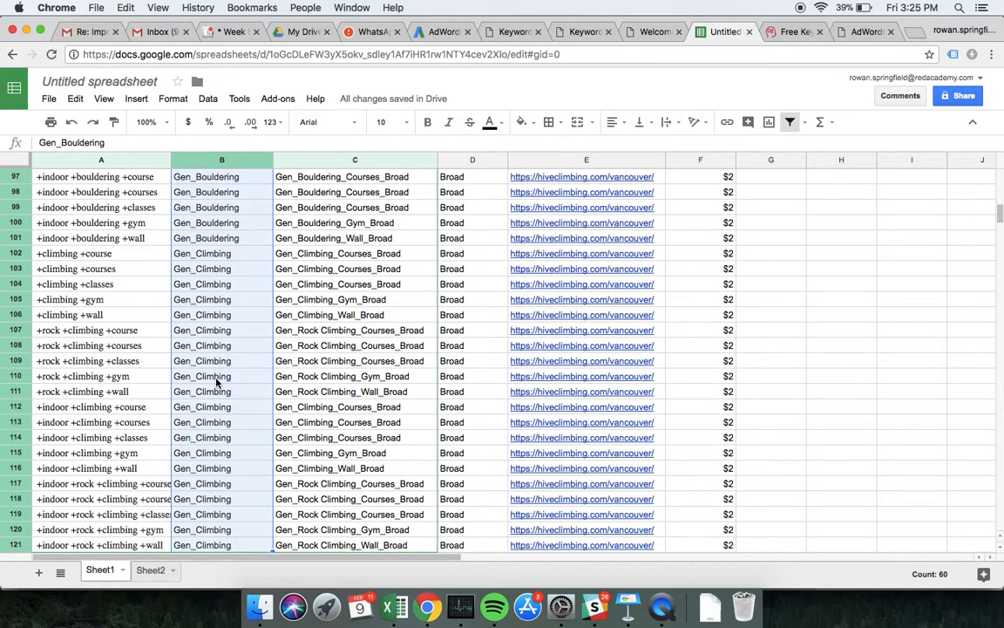
click(75, 98)
mouse_move(104, 98)
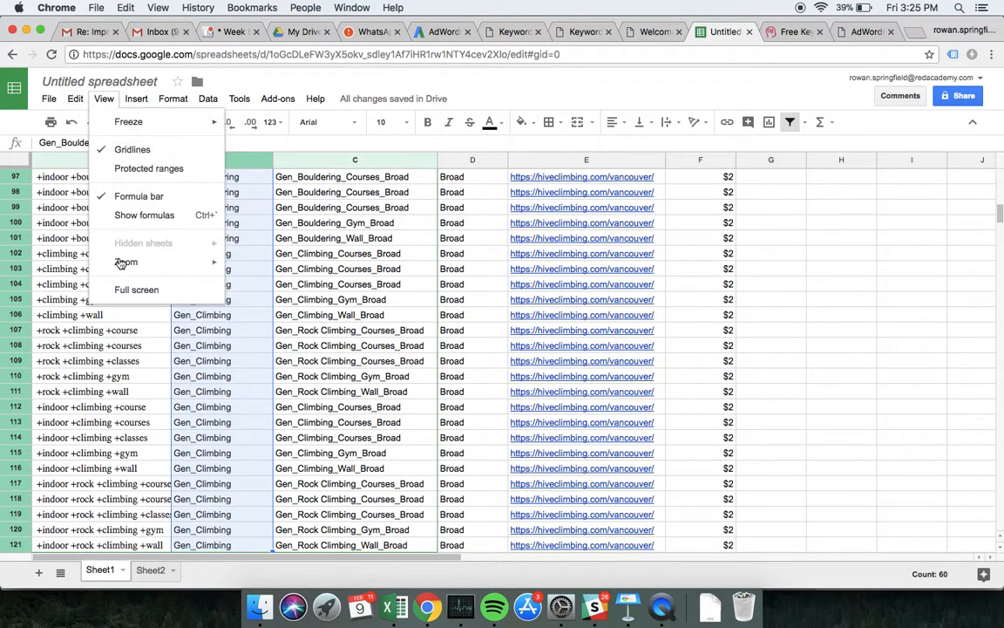
click(188, 293)
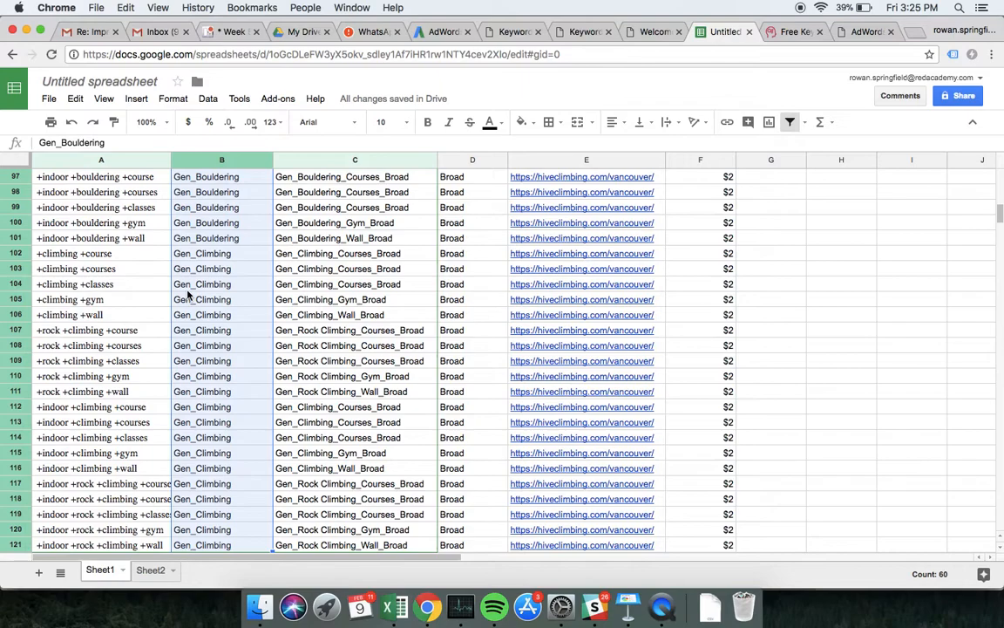
key(shift+Right)
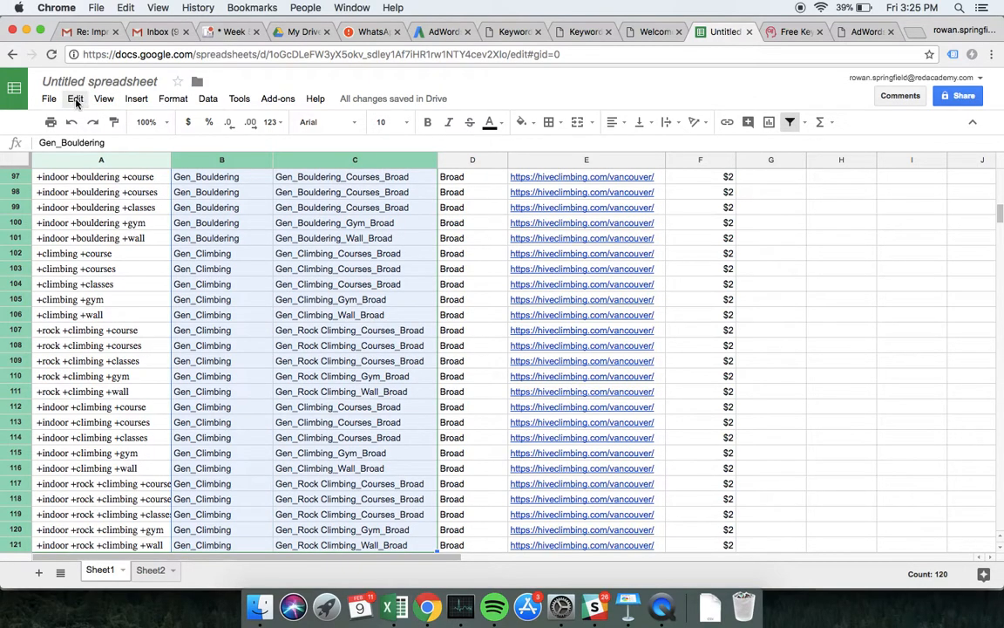
click(76, 98)
click(135, 252)
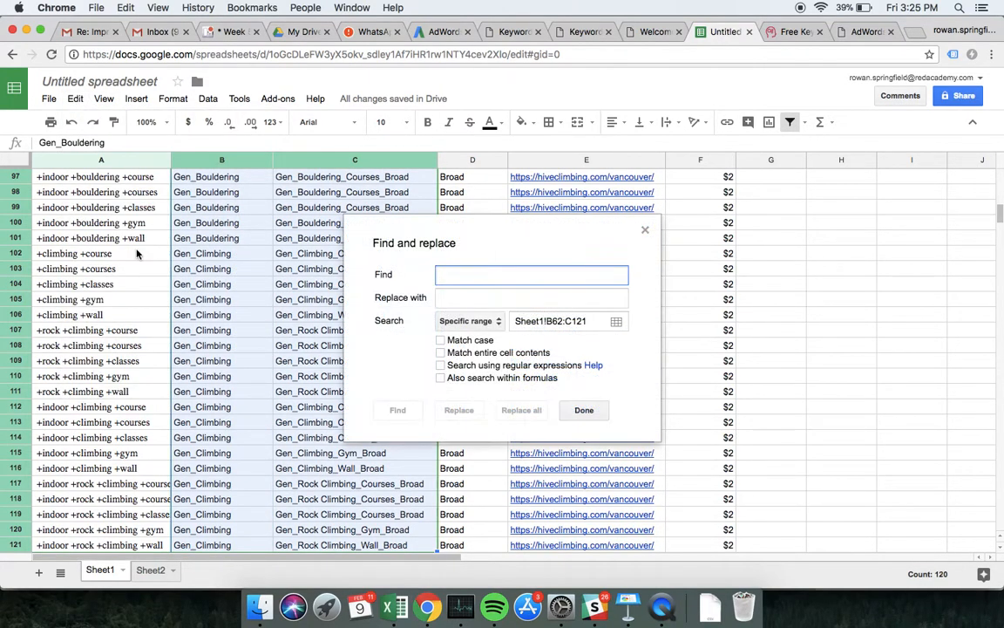
text(gen)
key(Tab)
text(Brand)
click(513, 406)
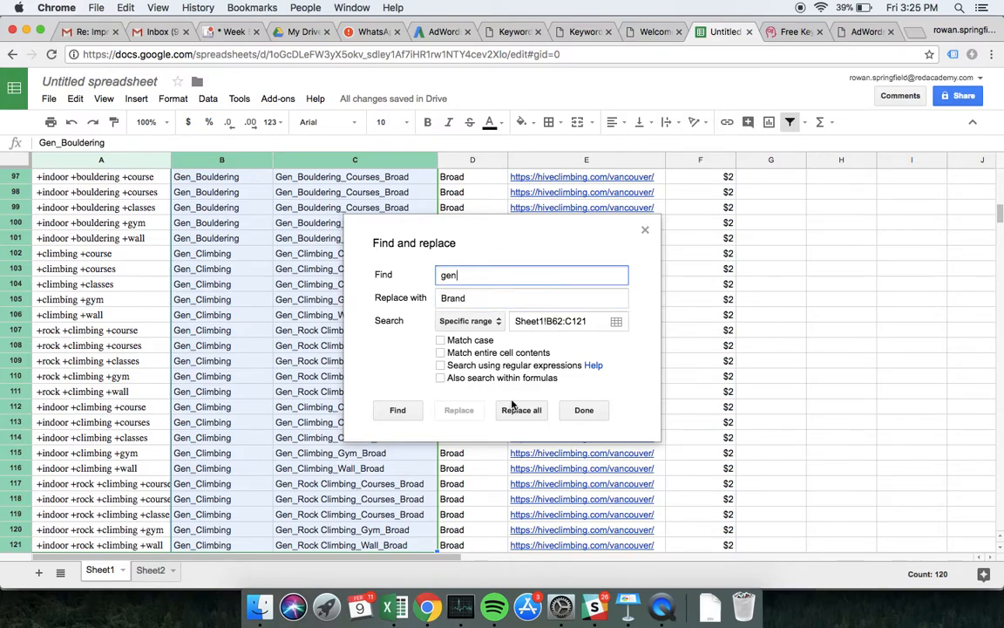
click(513, 406)
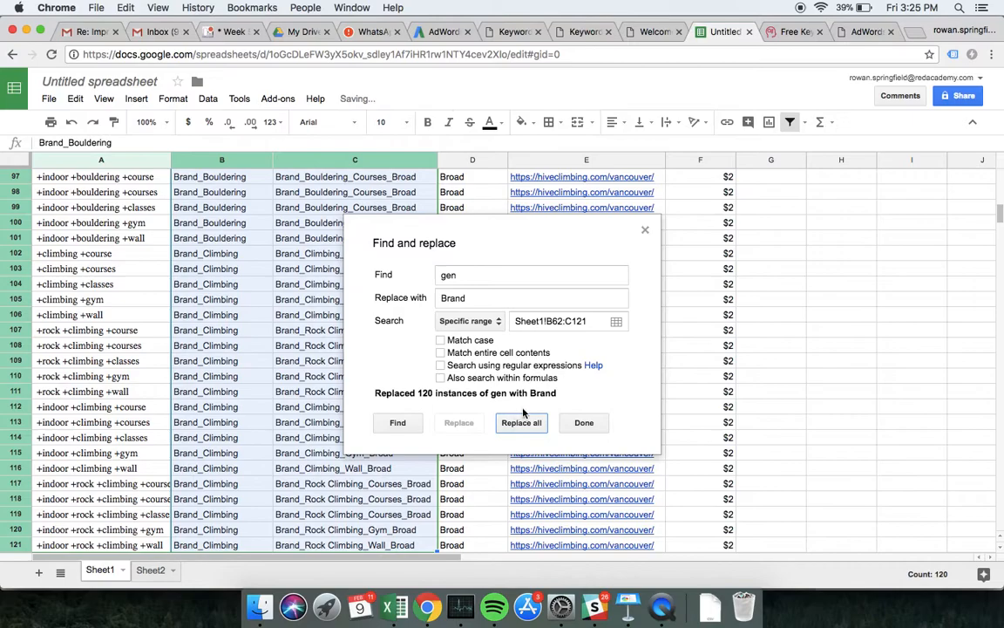
click(584, 424)
scroll(448, 328, up, 4)
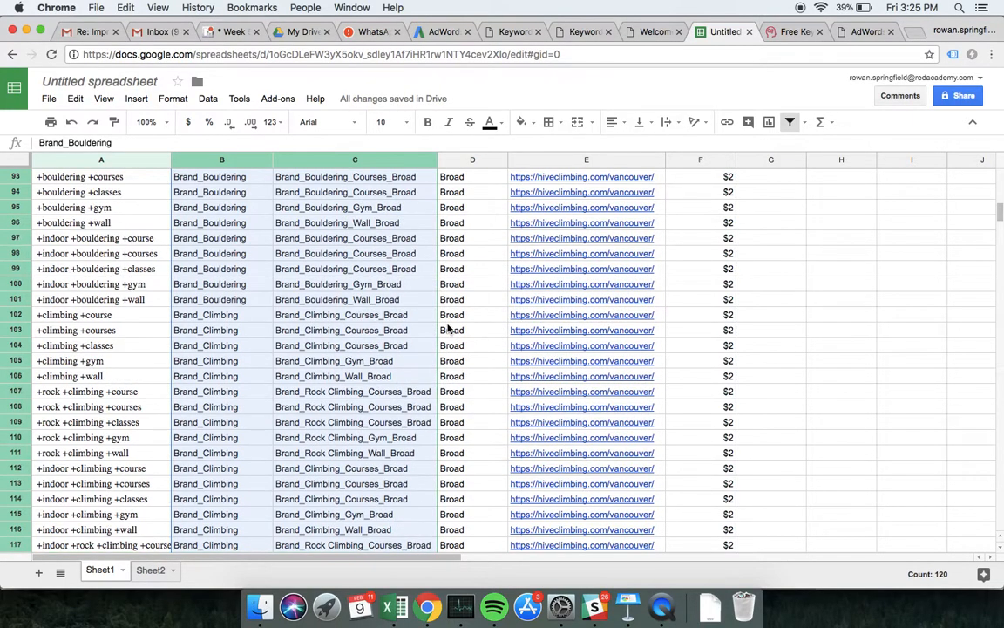
scroll(448, 327, up, 12)
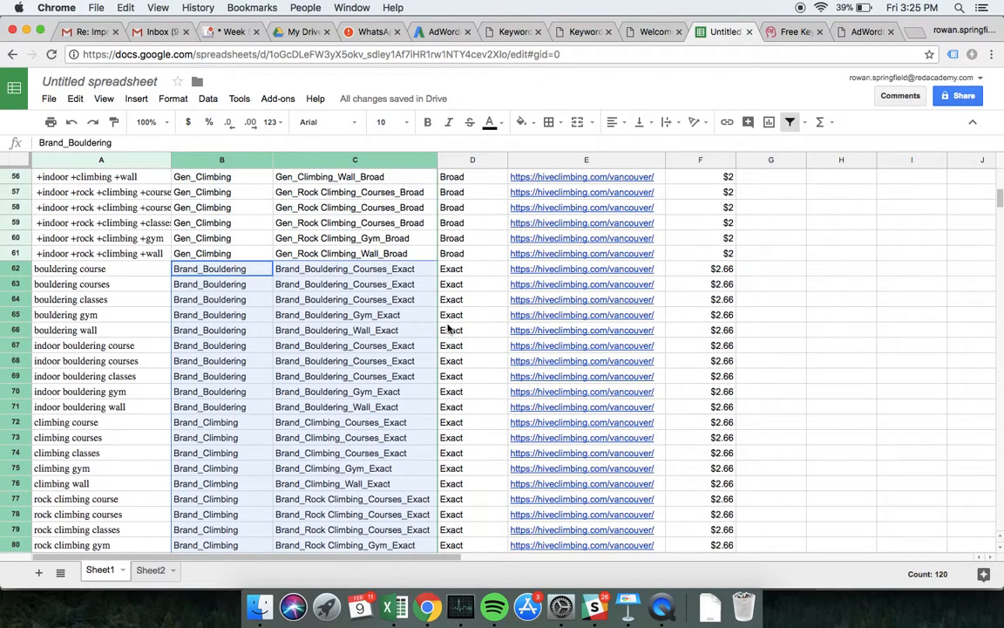
scroll(448, 327, down, 3)
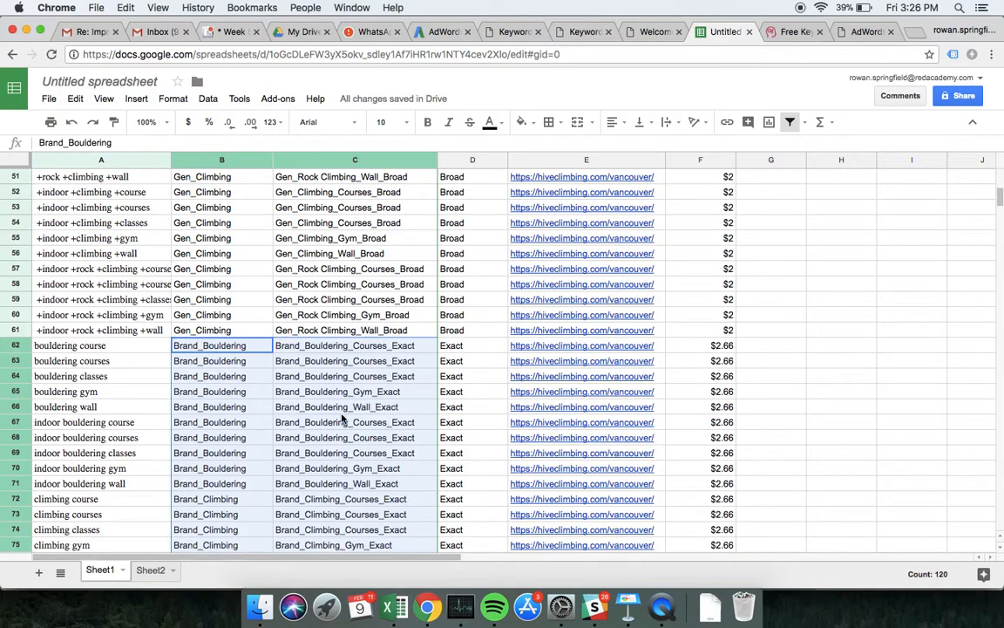
scroll(342, 419, down, 1)
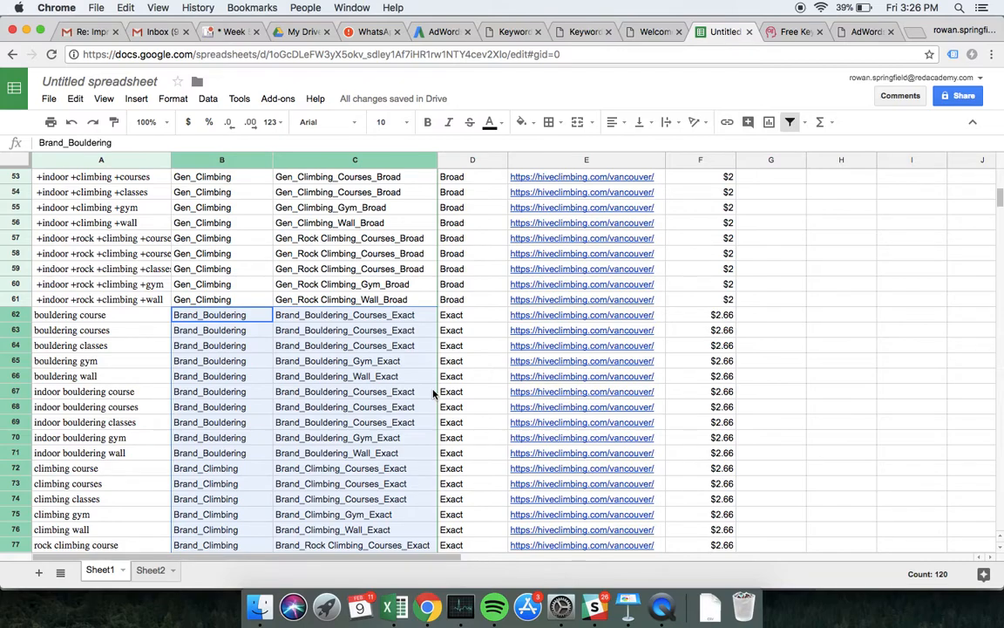
Insert a blank column between the keywords and the Campaign column, and widen it for longer keyword text.
scroll(231, 333, down, 1)
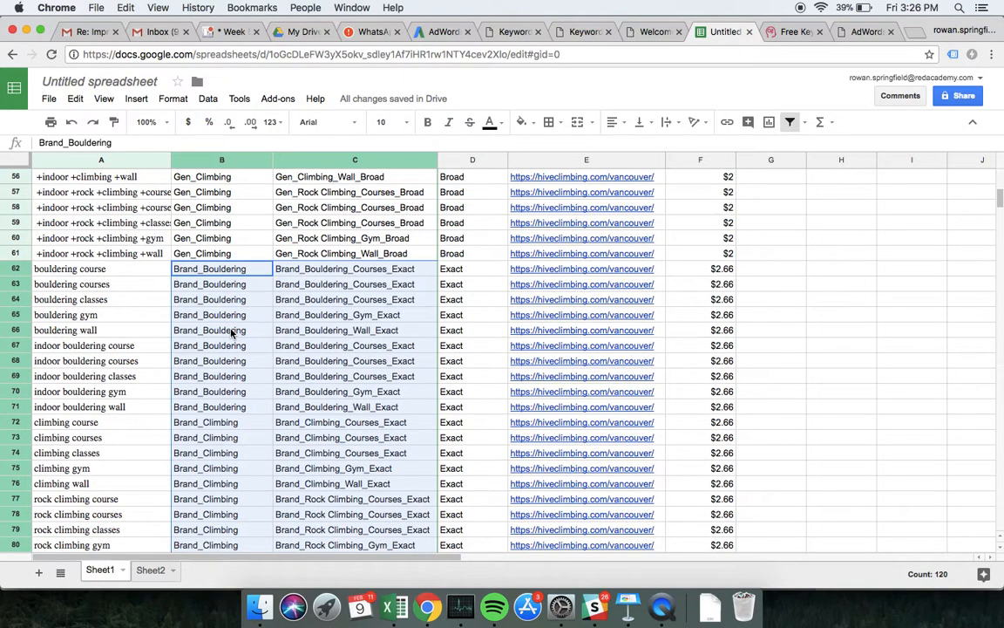
scroll(232, 333, down, 1)
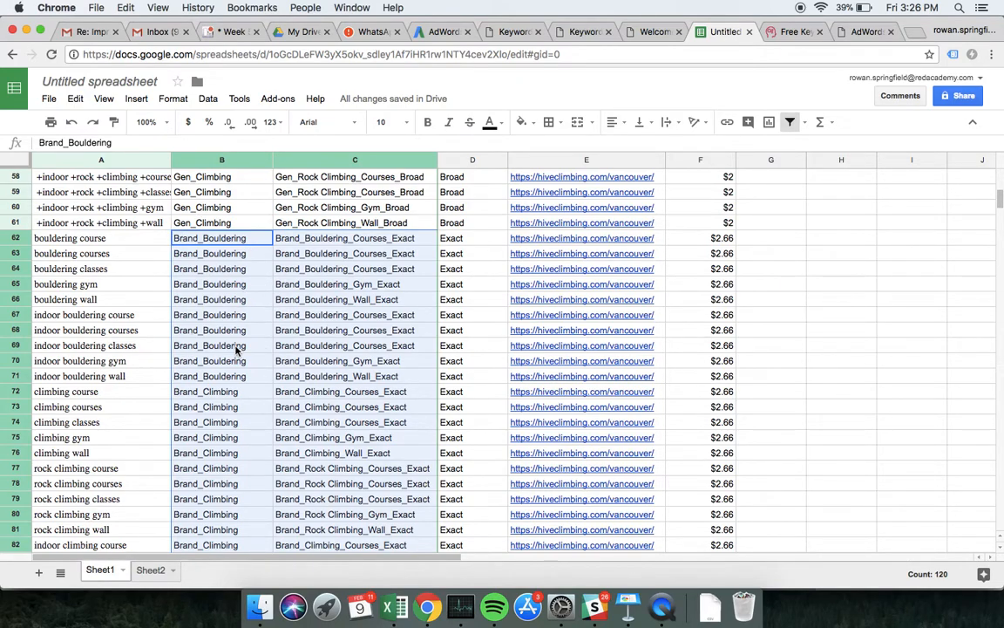
scroll(133, 248, down, 5)
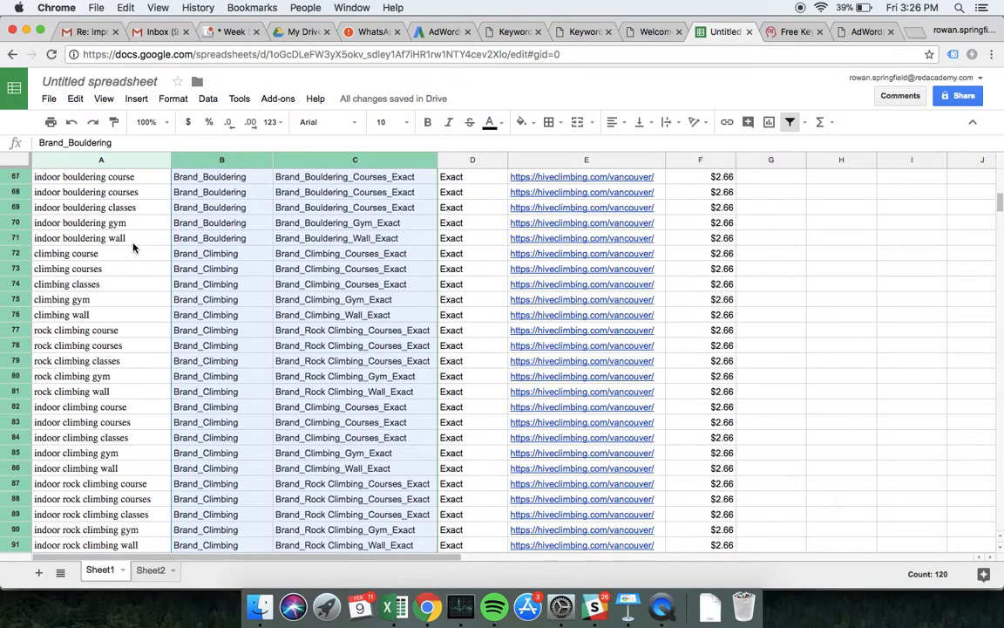
scroll(133, 249, down, 3)
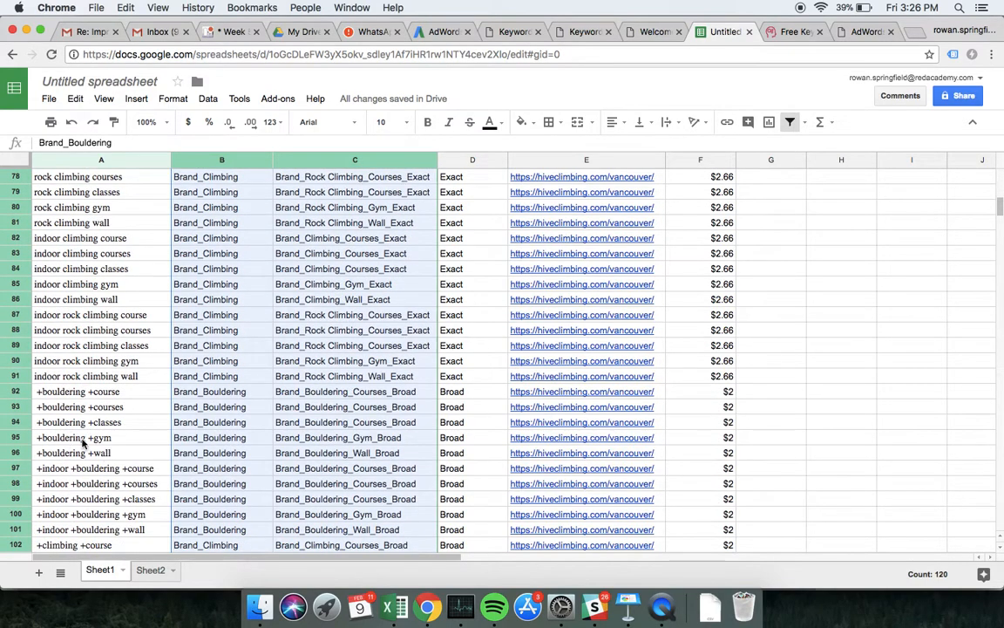
scroll(117, 393, down, 1)
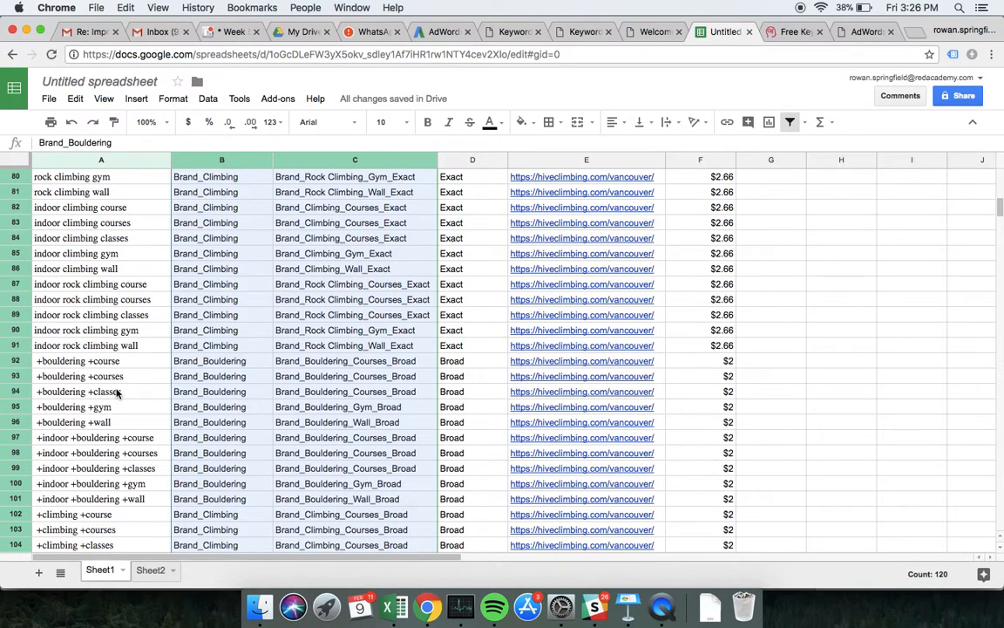
scroll(117, 393, down, 3)
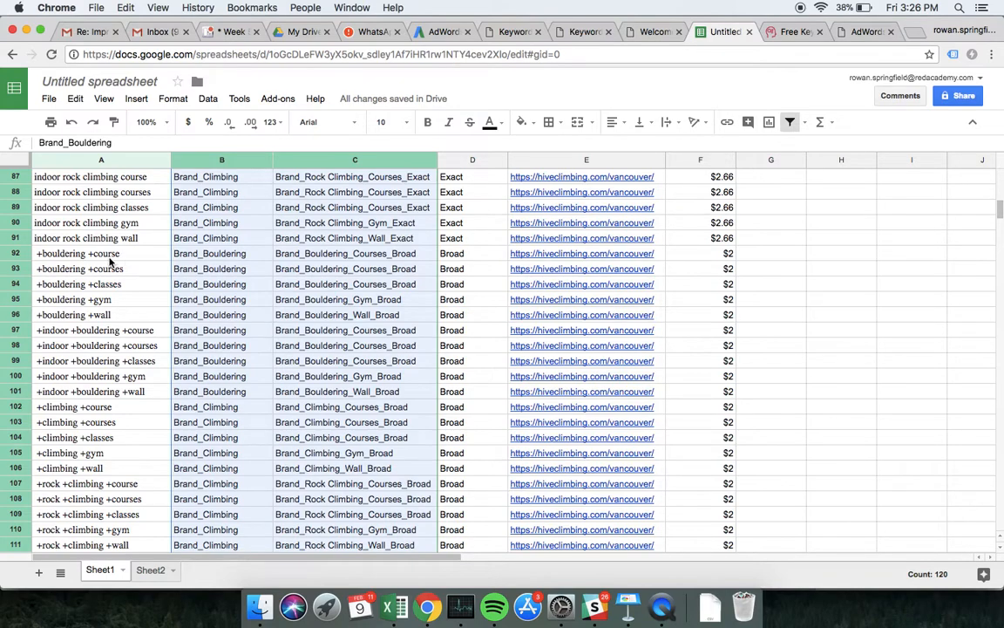
click(220, 158)
right_click(221, 157)
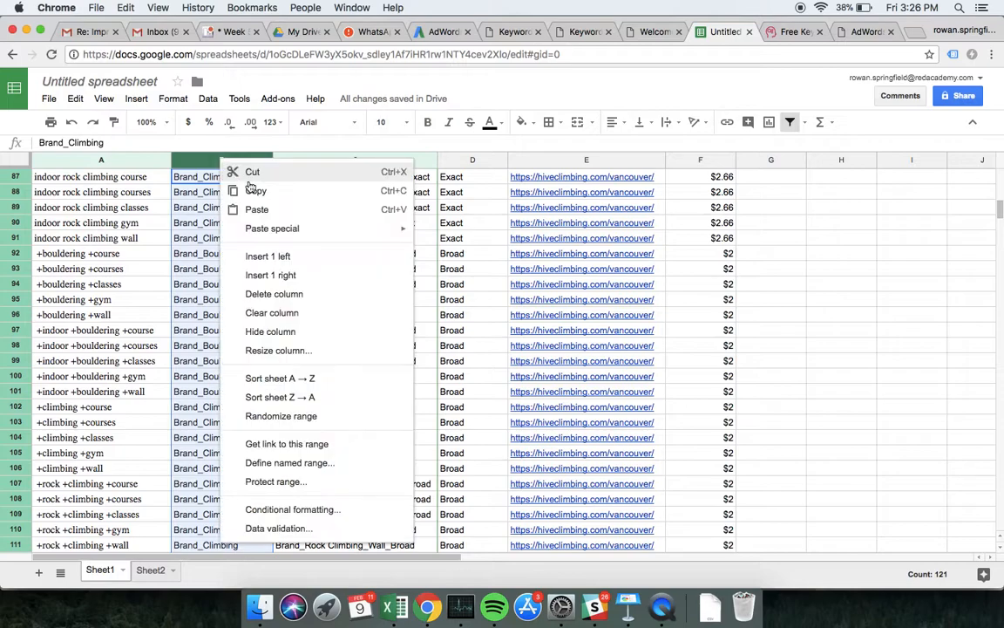
click(276, 255)
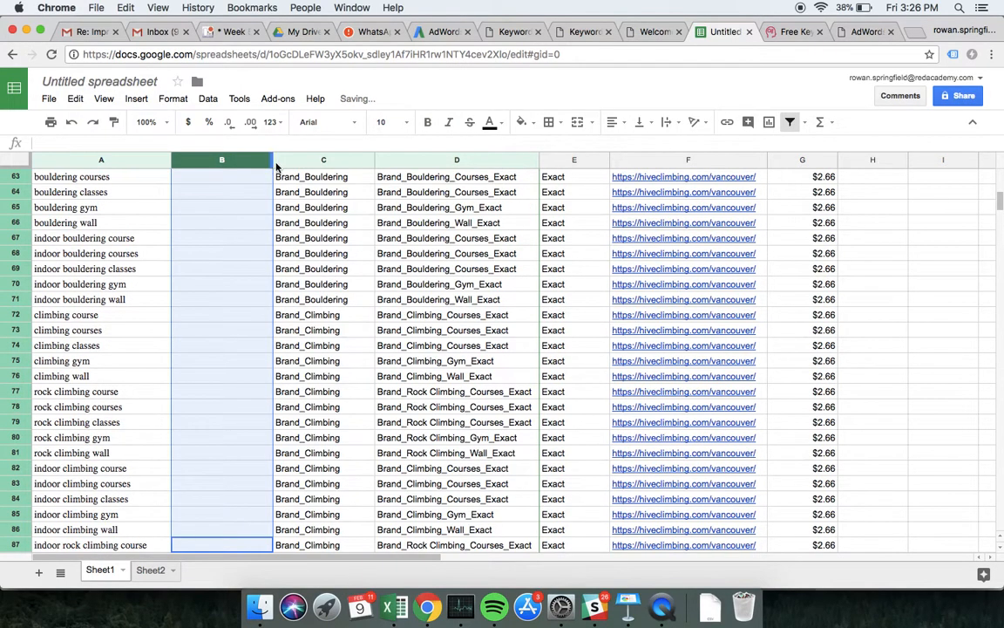
drag(396, 169, 410, 161)
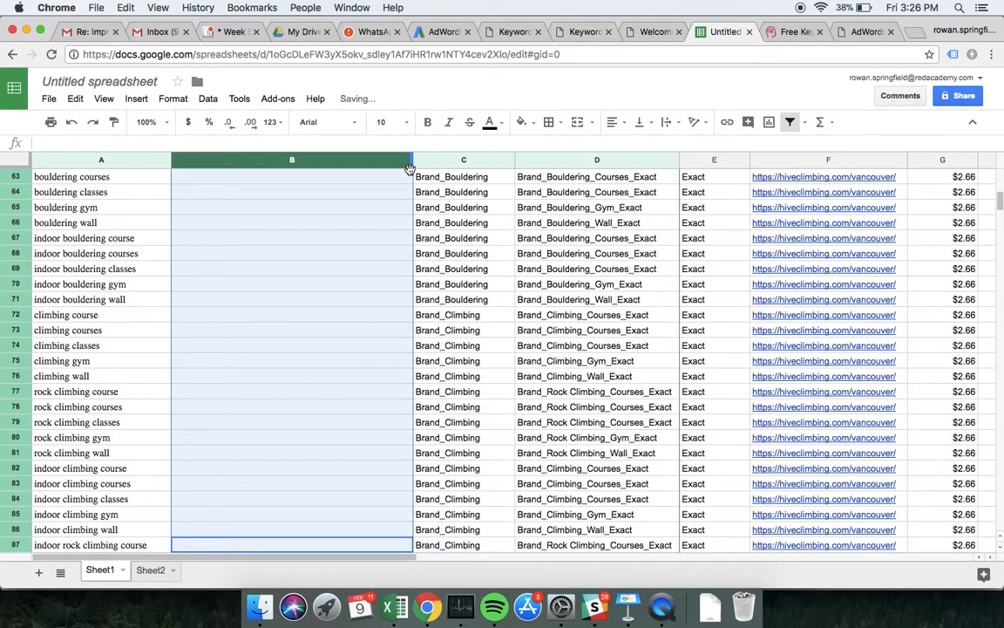
Enter the formula =A92&" +the +hive" in cell B92, beside the first Brand broad-match keyword.
click(258, 262)
scroll(258, 262, down, 3)
scroll(258, 263, down, 3)
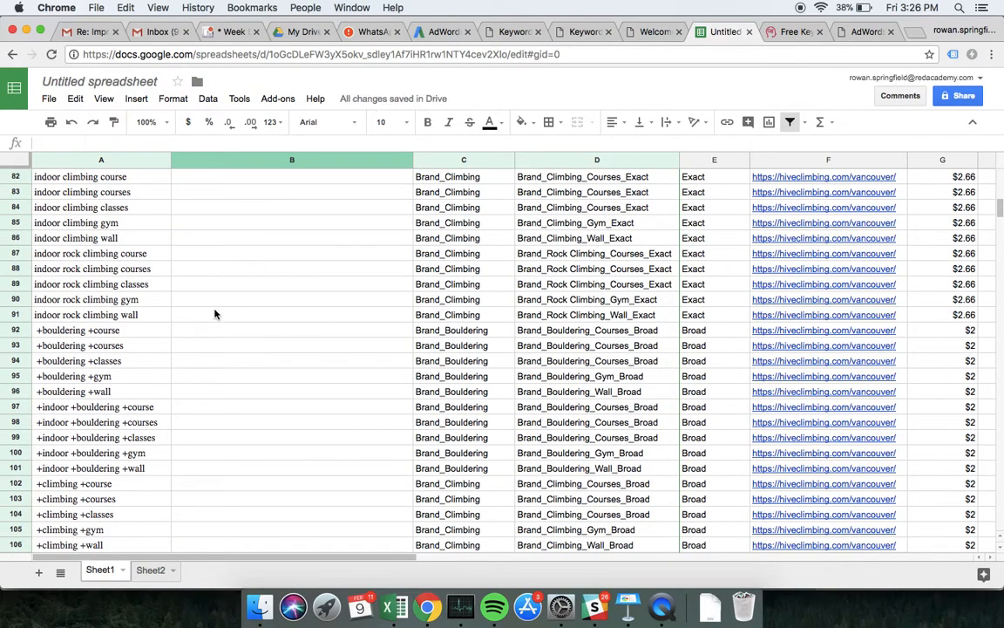
click(209, 344)
click(215, 331)
text(=)
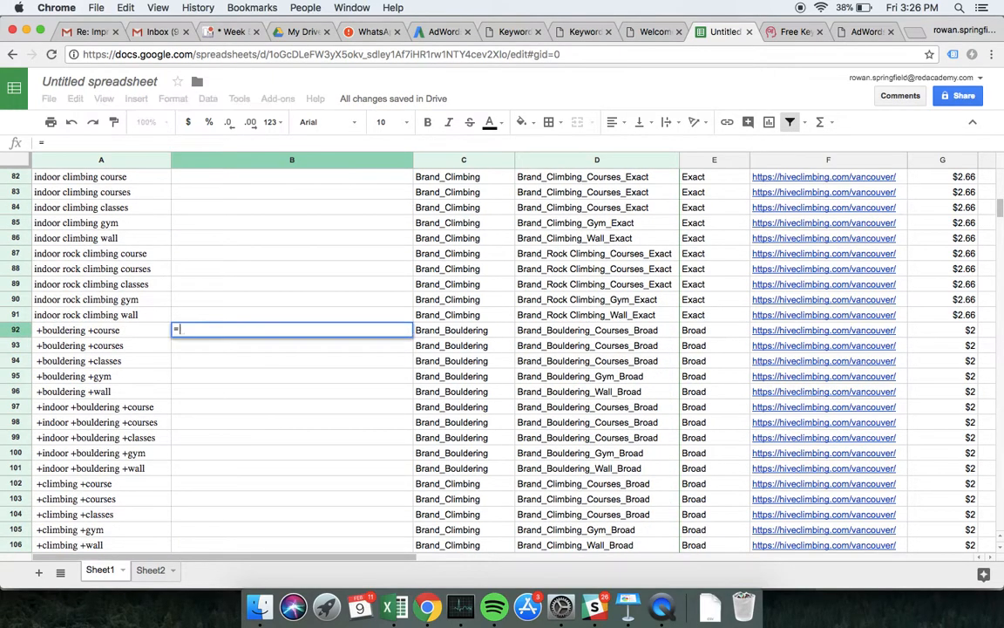
click(115, 329)
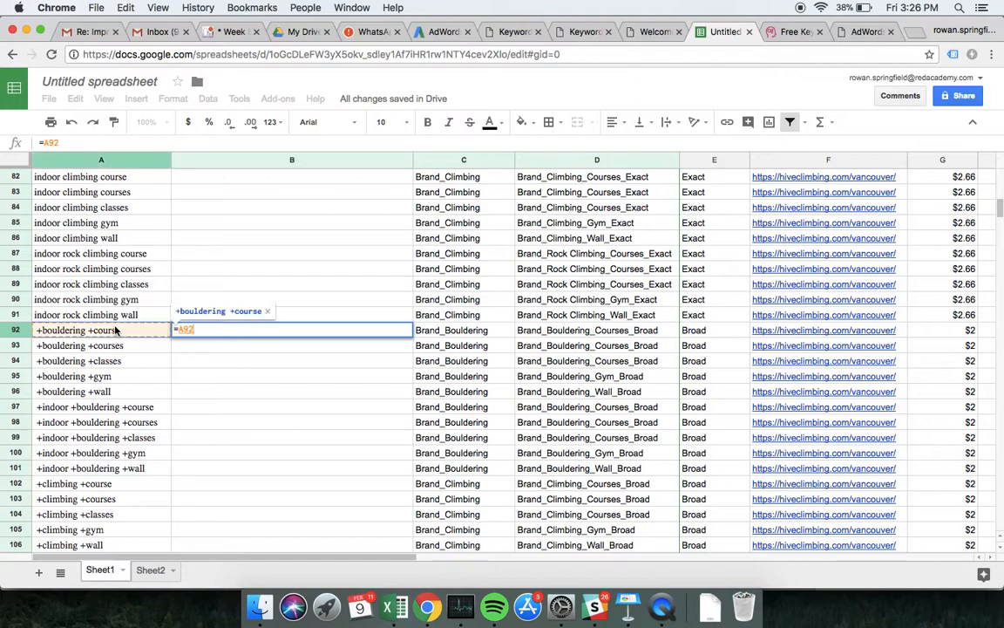
text(&")
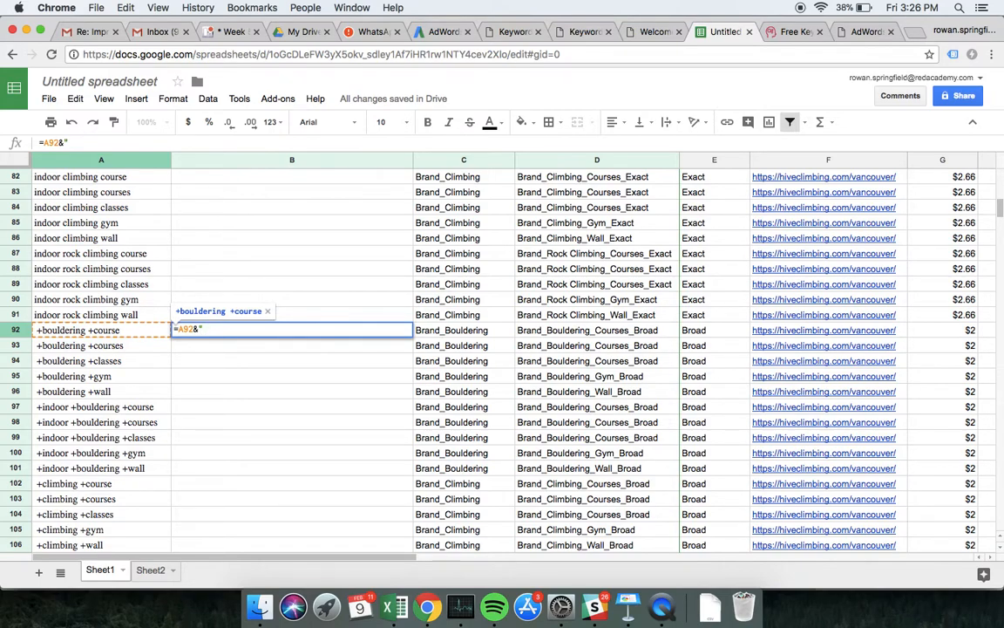
text(+the +)
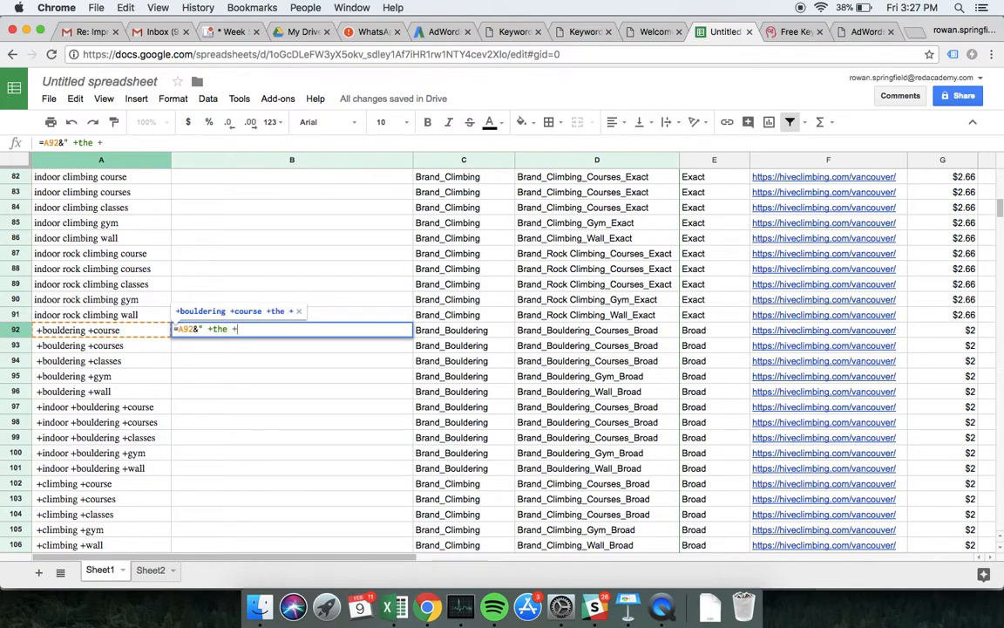
text(hive")
key(Return)
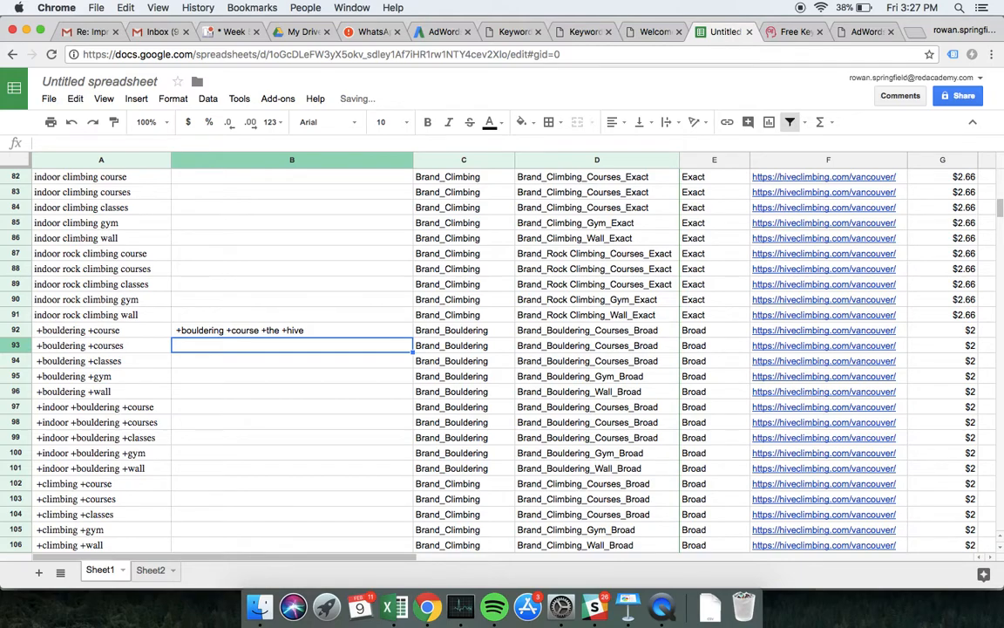
Fill the B92 formula down through B121 and check the generated broad-match keywords.
click(349, 329)
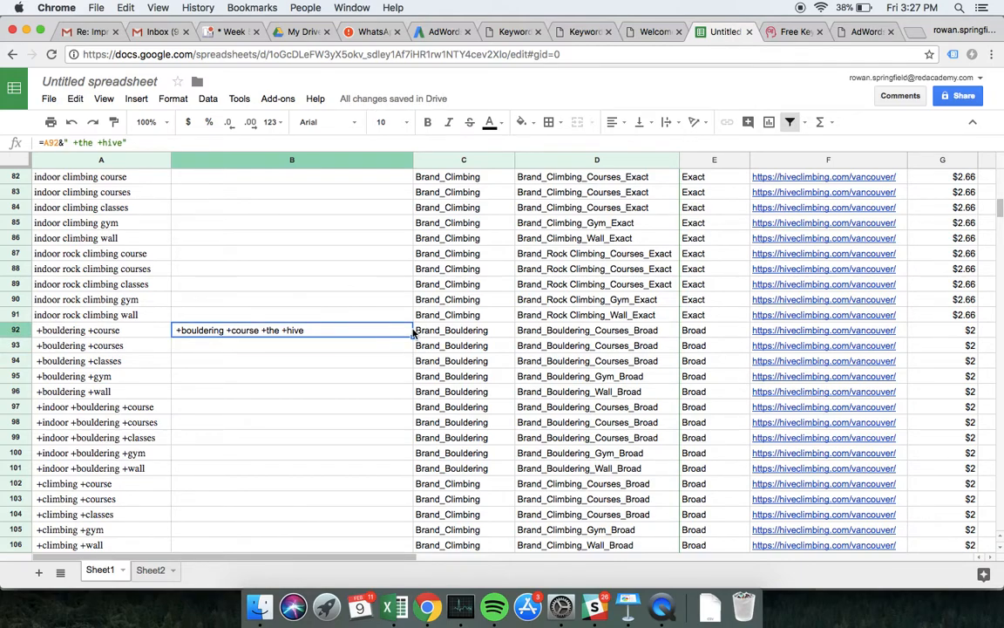
double_click(413, 334)
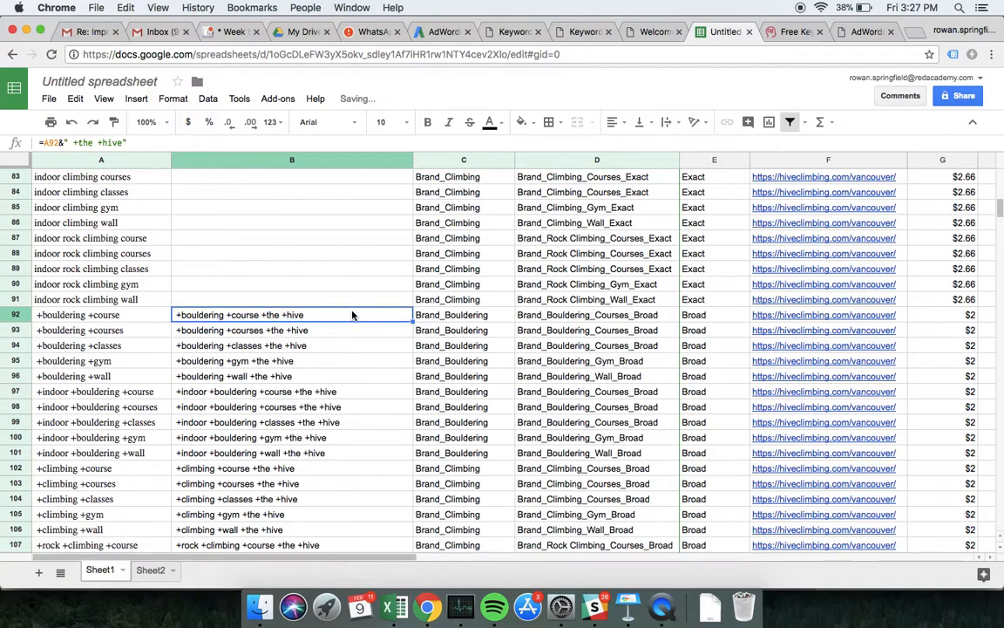
scroll(352, 314, down, 10)
scroll(352, 315, up, 2)
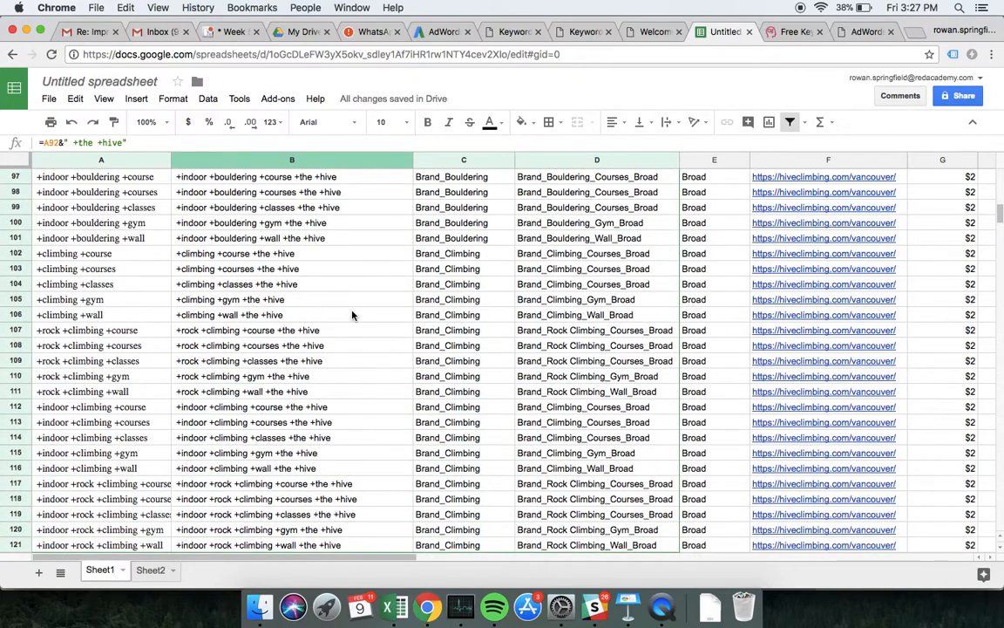
scroll(352, 315, up, 3)
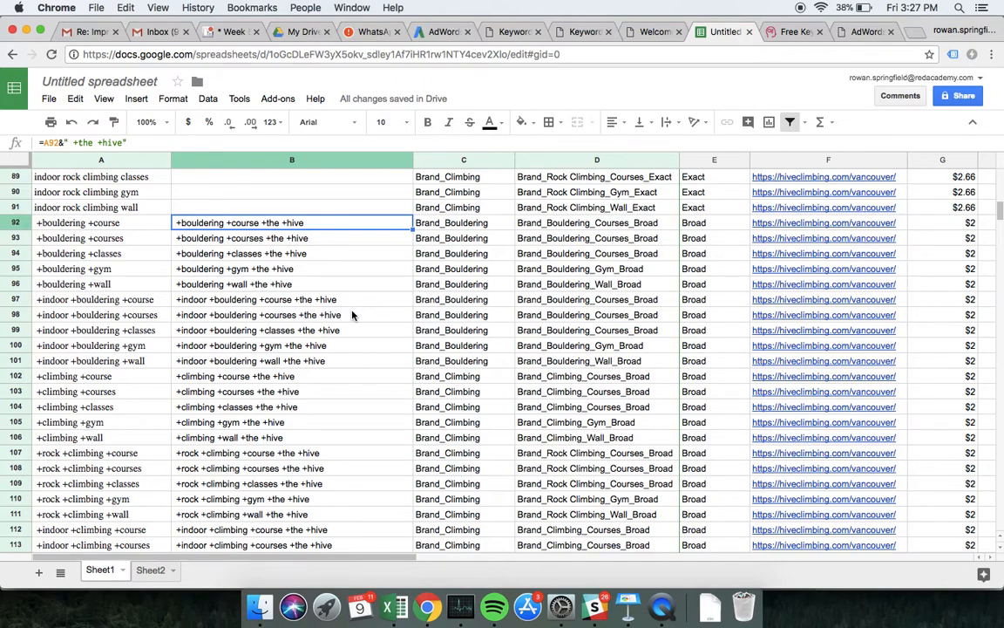
Copy the generated keywords B92:B121 and paste them as values only over A92:A121.
key(ctrl+shift+Down)
key(ctrl+c)
key(Up)
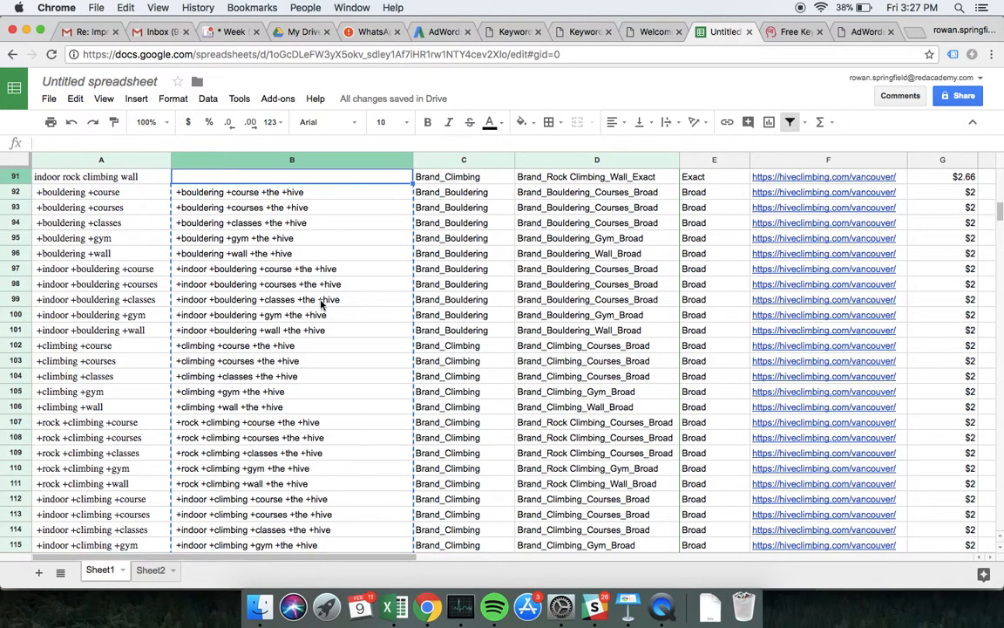
right_click(87, 194)
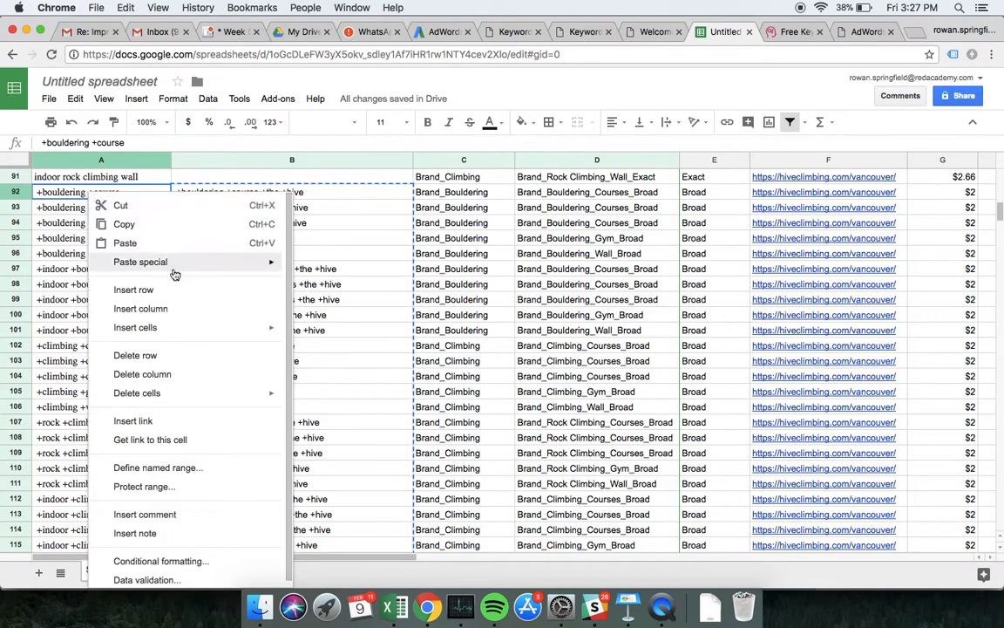
mouse_move(174, 274)
click(323, 266)
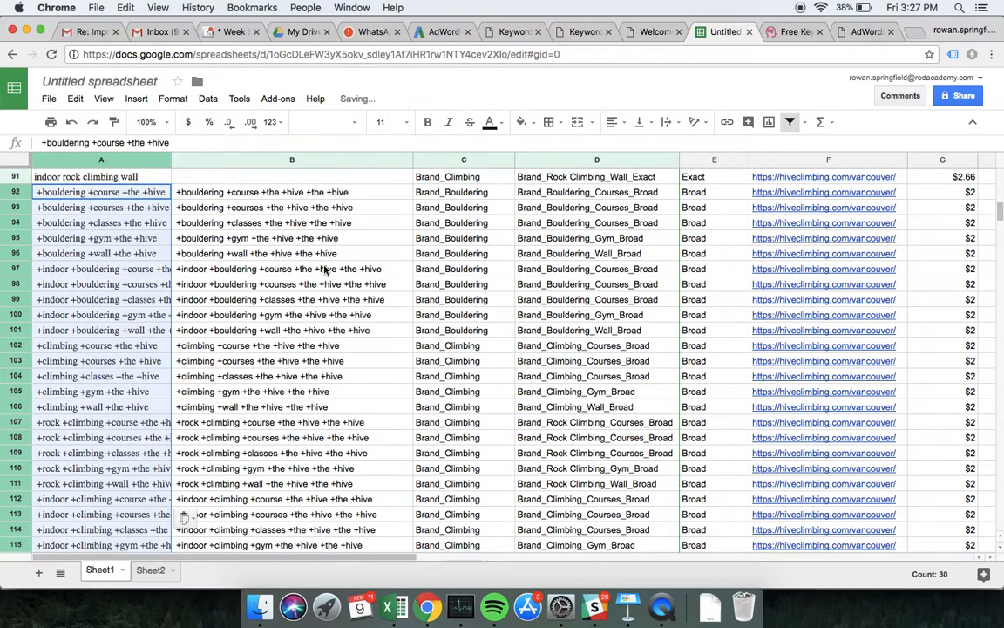
Clear the helper formulas from B92:B121 and check the updated broad-match keywords in column A.
click(286, 192)
key(ctrl+shift+Down)
key(BackSpace)
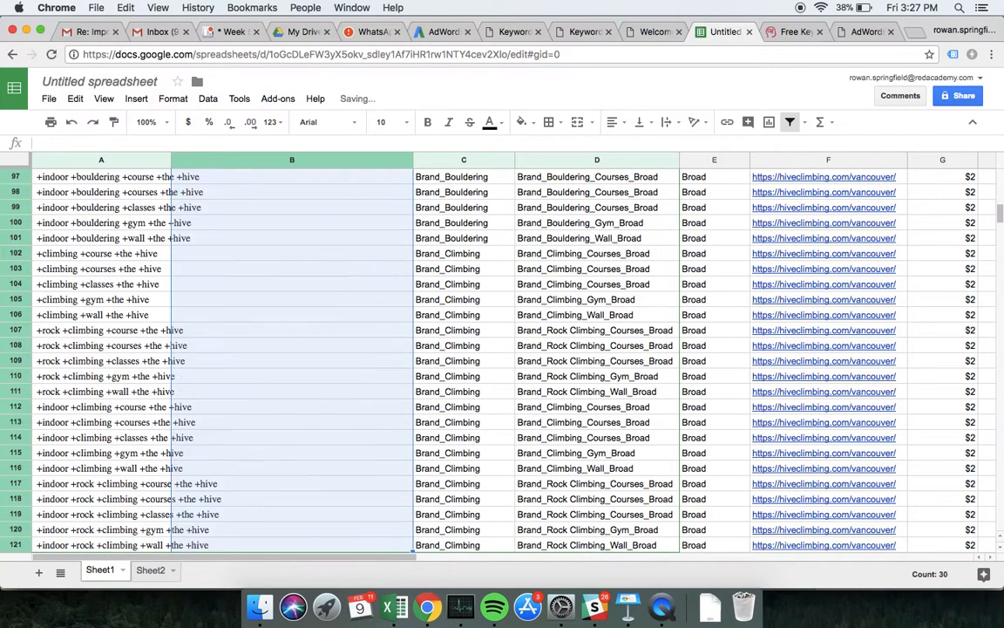
scroll(309, 262, up, 3)
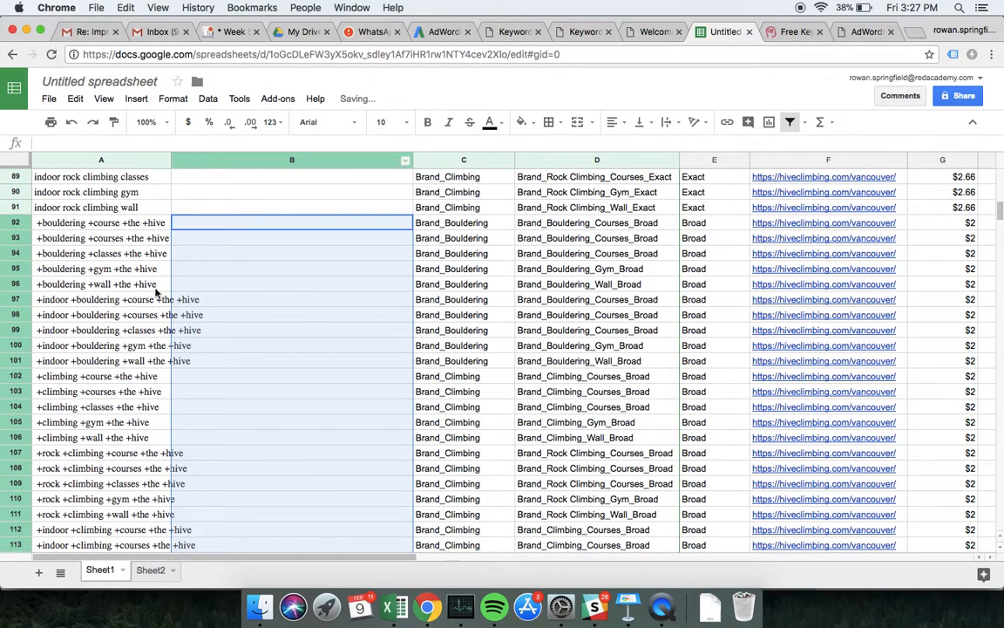
scroll(139, 430, down, 3)
Enter the formula ="the hive "&A62 in cell B62 and fill it down through B91 for the Brand exact-match keywords.
scroll(137, 430, up, 5)
scroll(137, 430, up, 2)
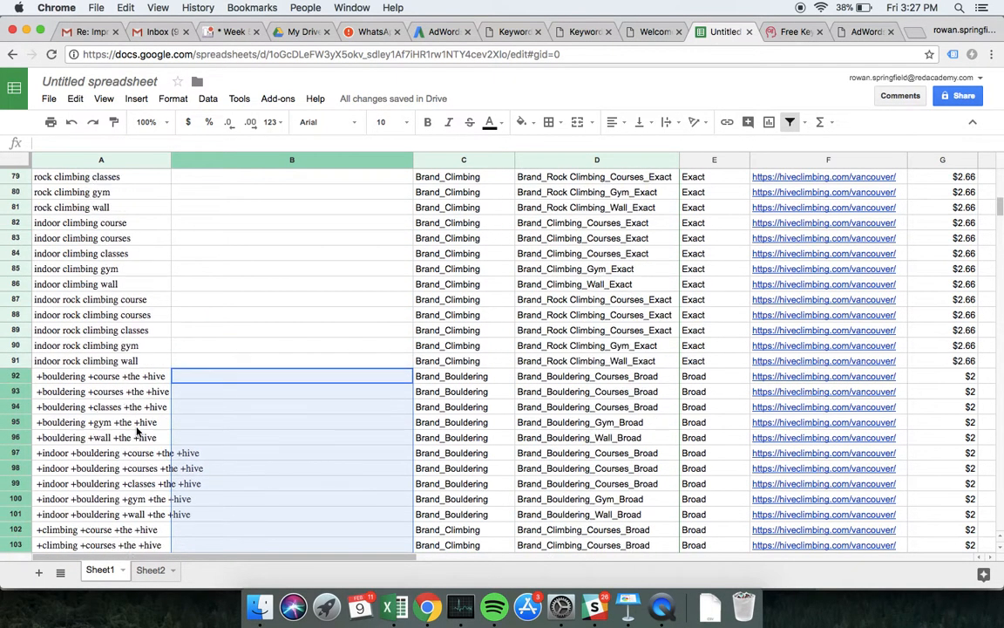
scroll(137, 430, up, 6)
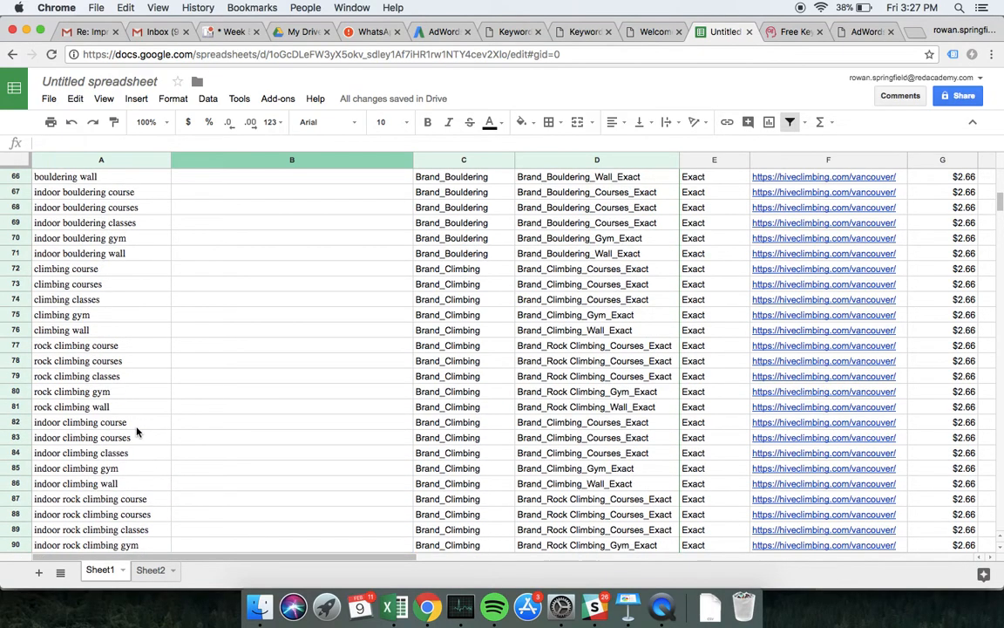
scroll(137, 431, up, 2)
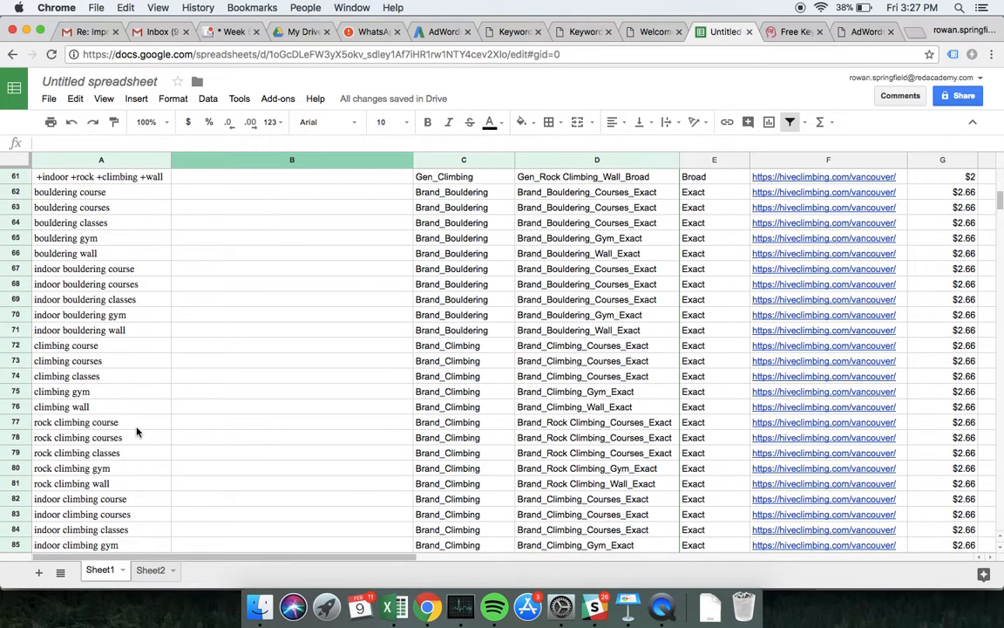
click(223, 200)
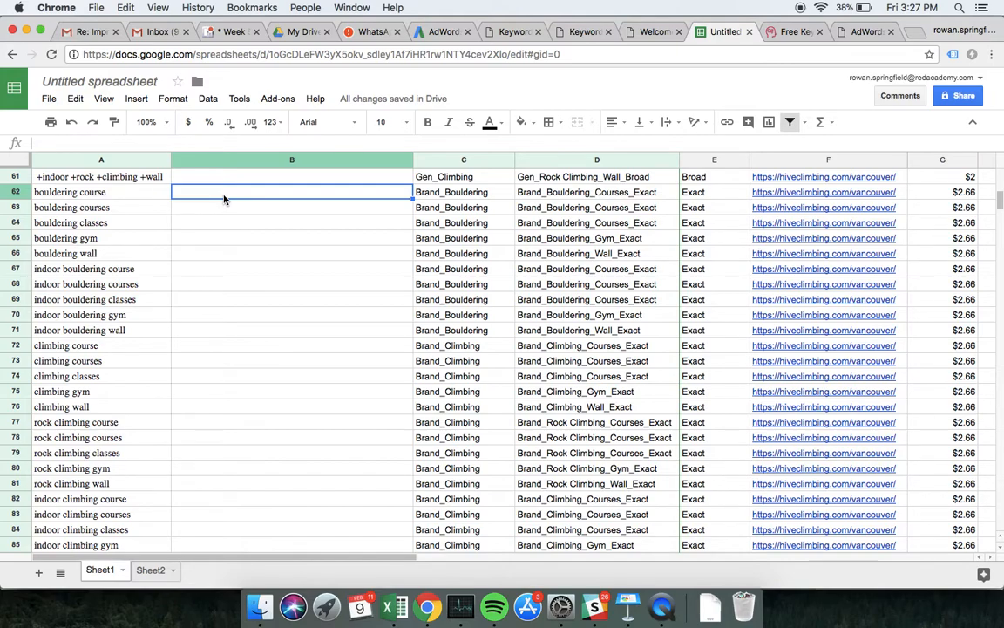
scroll(224, 199, down, 2)
scroll(223, 199, up, 2)
scroll(223, 199, up, 1)
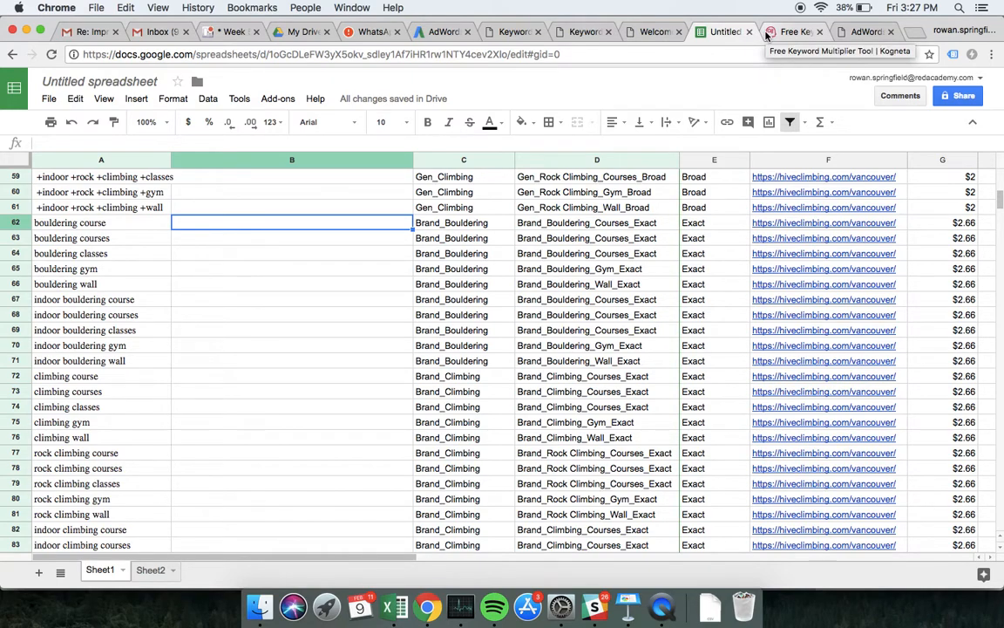
text(=)
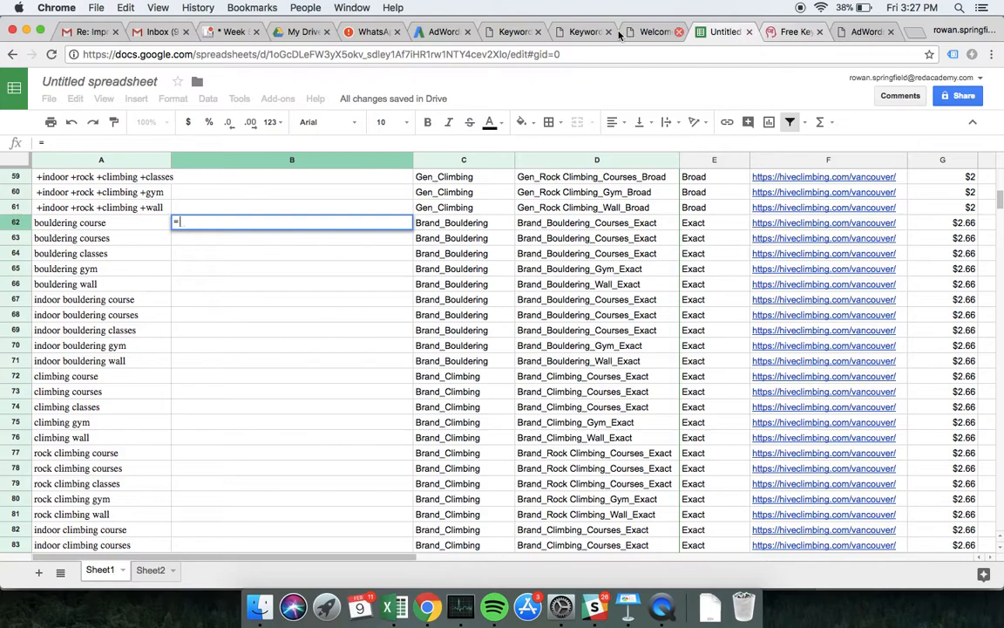
text(")
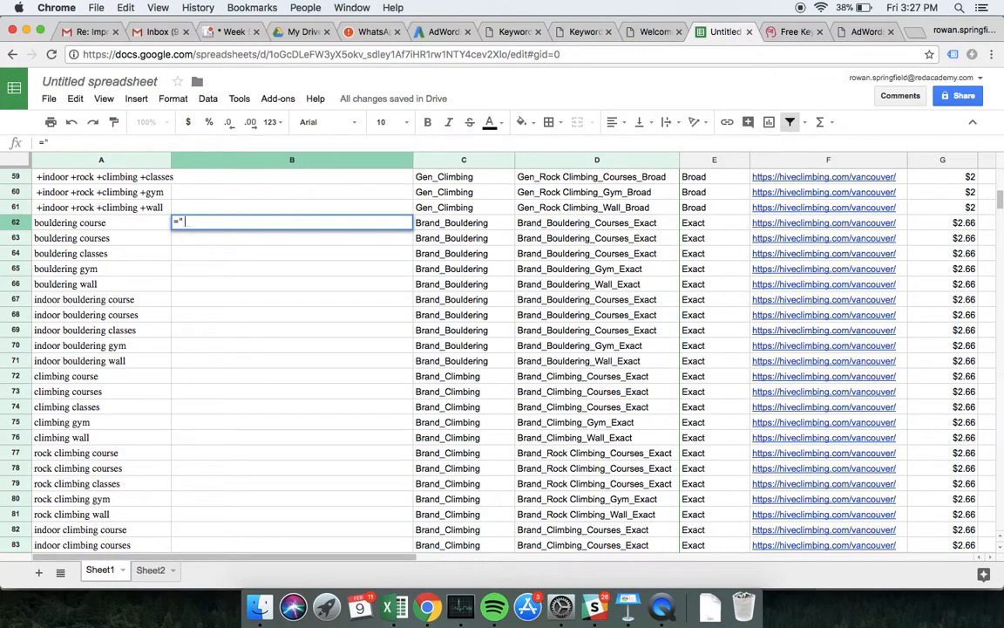
text(the )
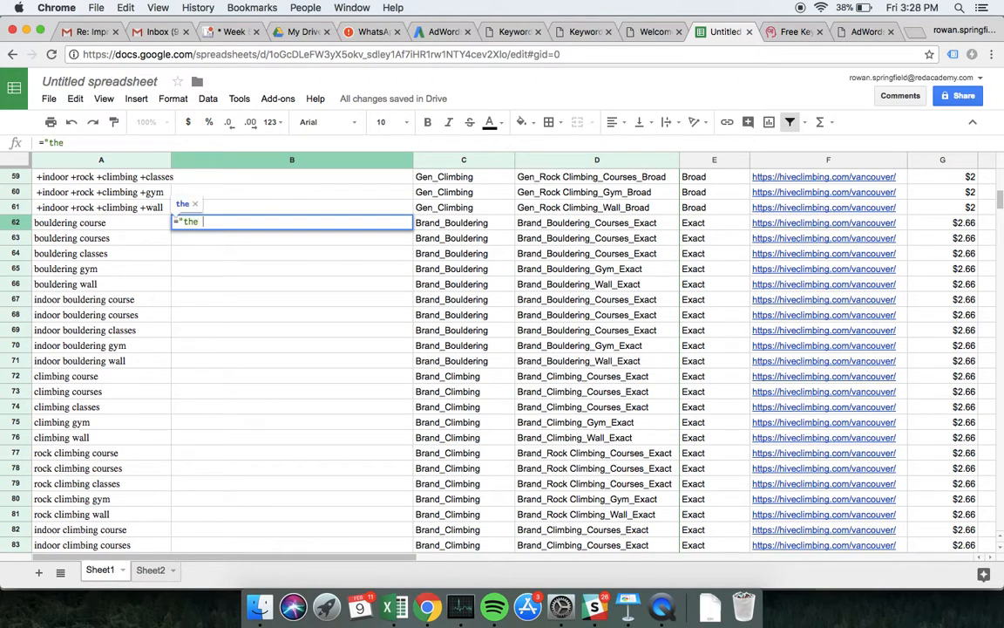
text(hive "&)
click(112, 223)
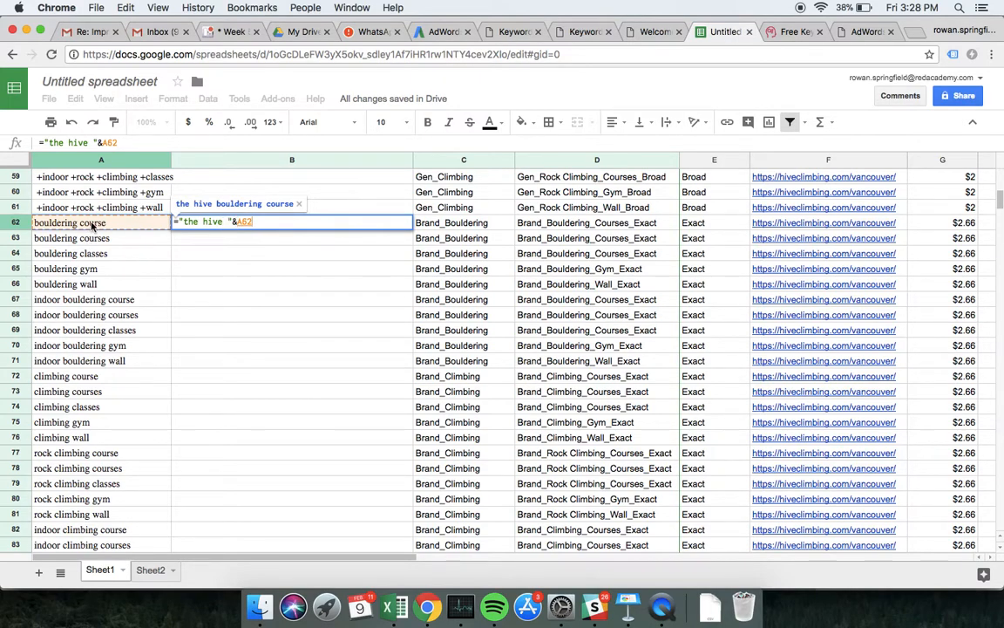
key(Return)
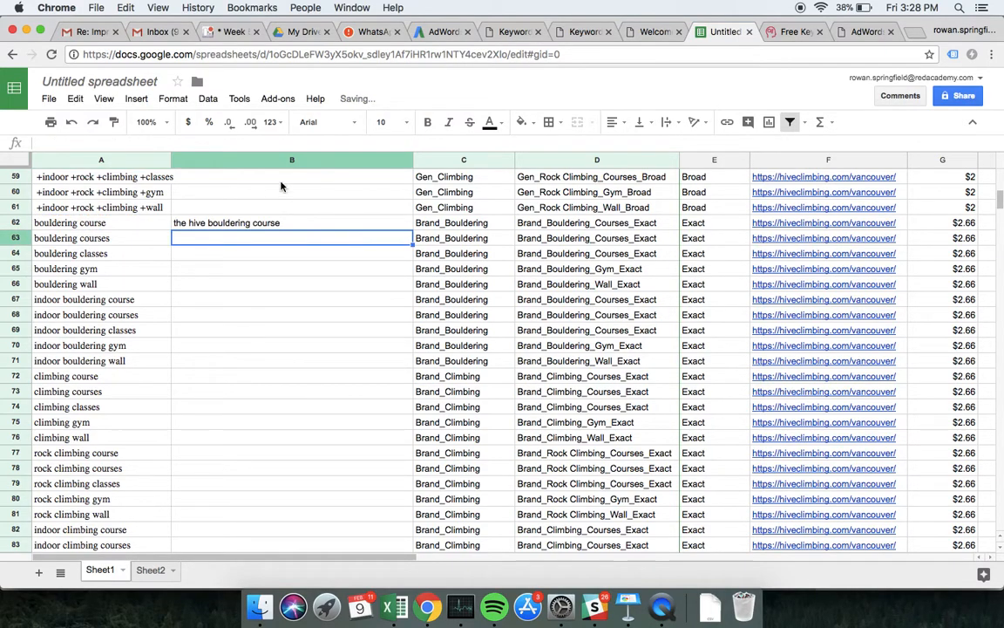
click(355, 225)
drag(408, 228, 374, 503)
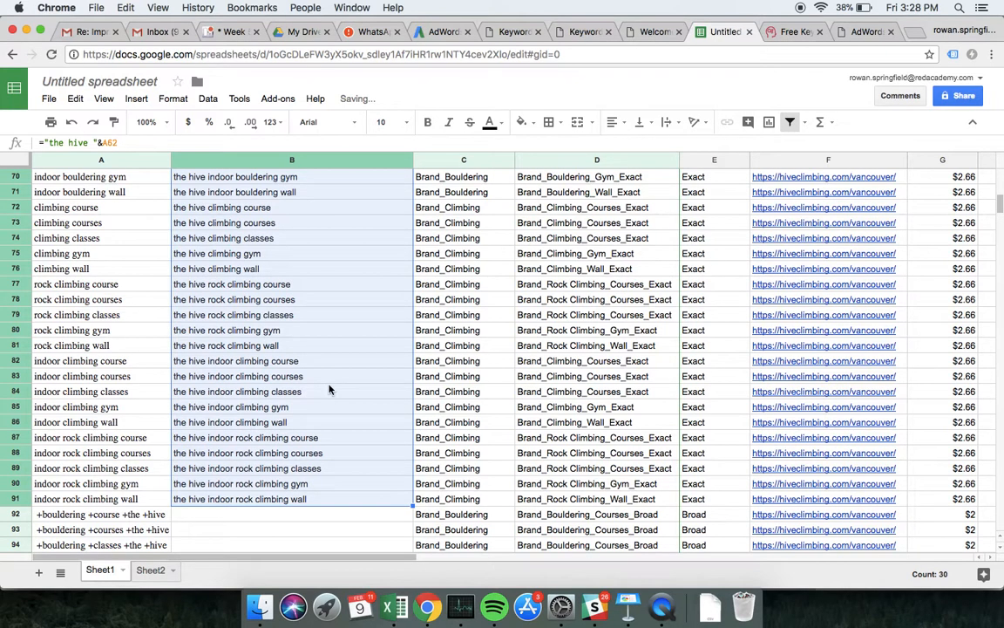
Insert a blank helper column between the generated keywords in column B and the campaign names.
scroll(330, 390, up, 5)
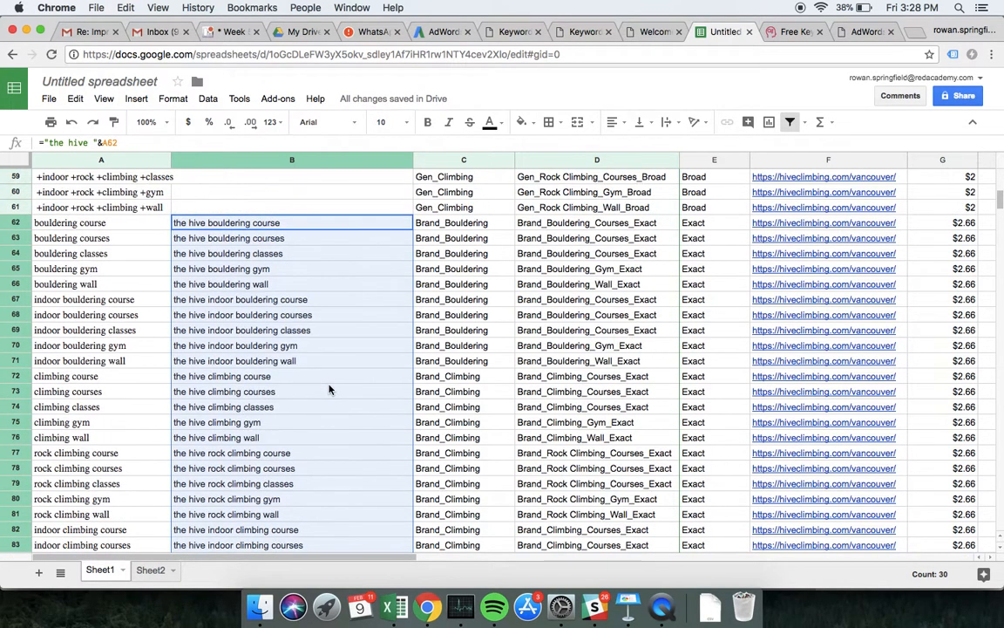
right_click(442, 159)
click(521, 254)
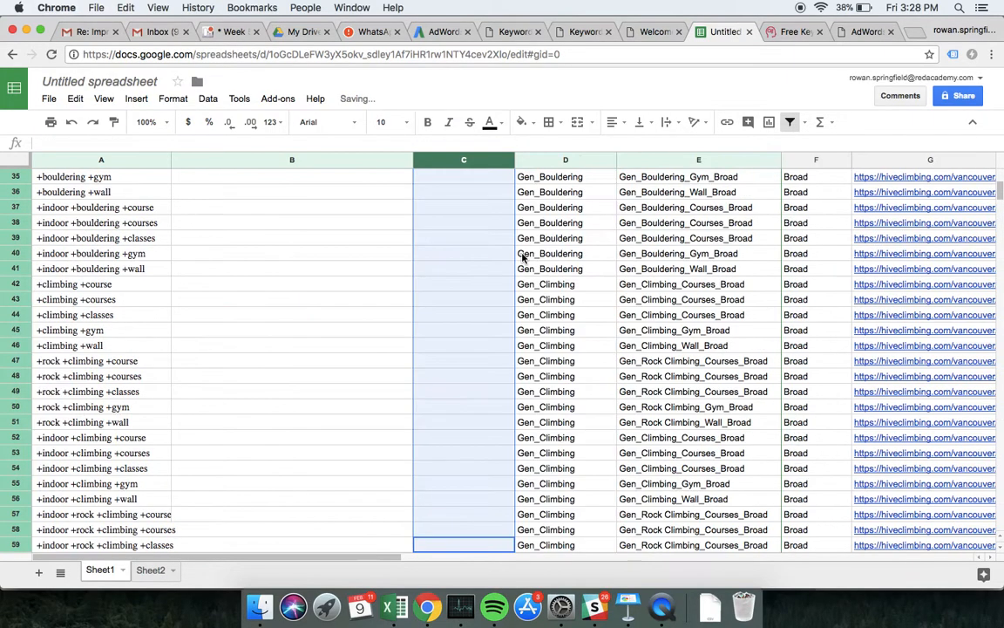
Enter the formula =A62&" the hive" in cell C62 for the first Brand exact-match keyword.
scroll(382, 255, up, 10)
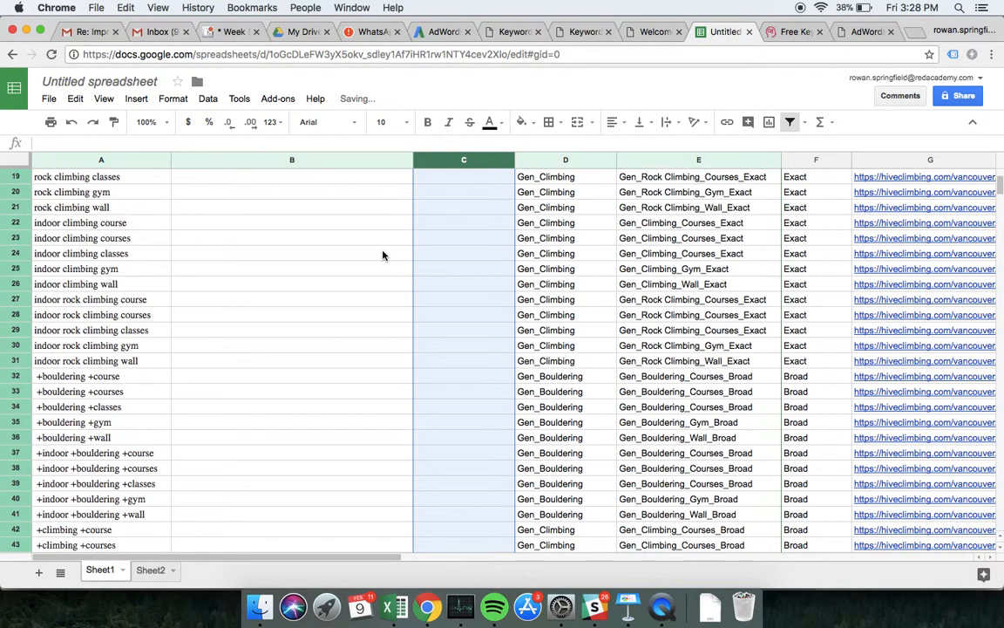
scroll(381, 255, down, 17)
scroll(382, 255, down, 1)
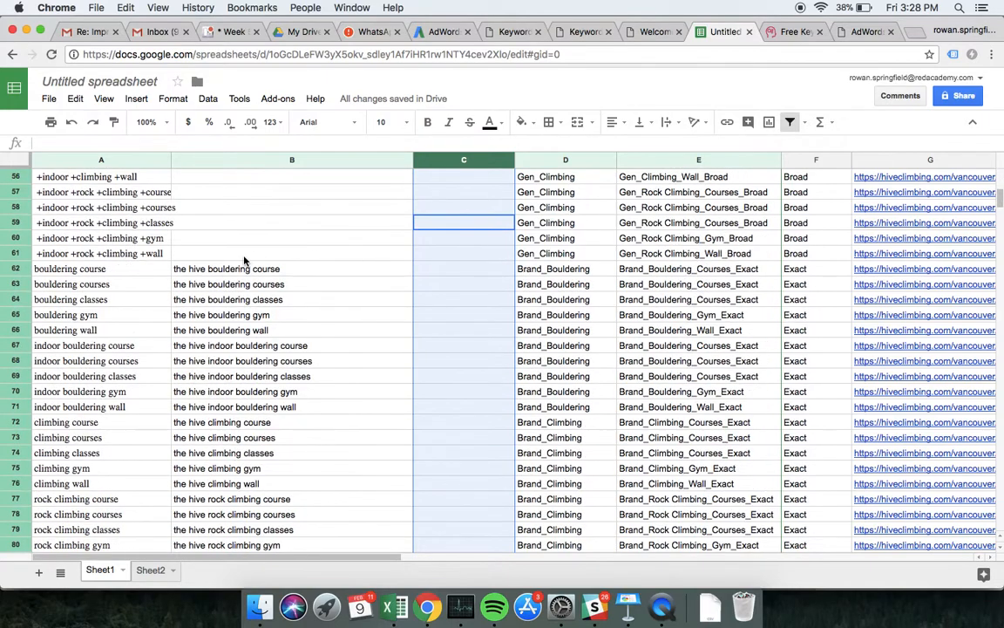
click(429, 273)
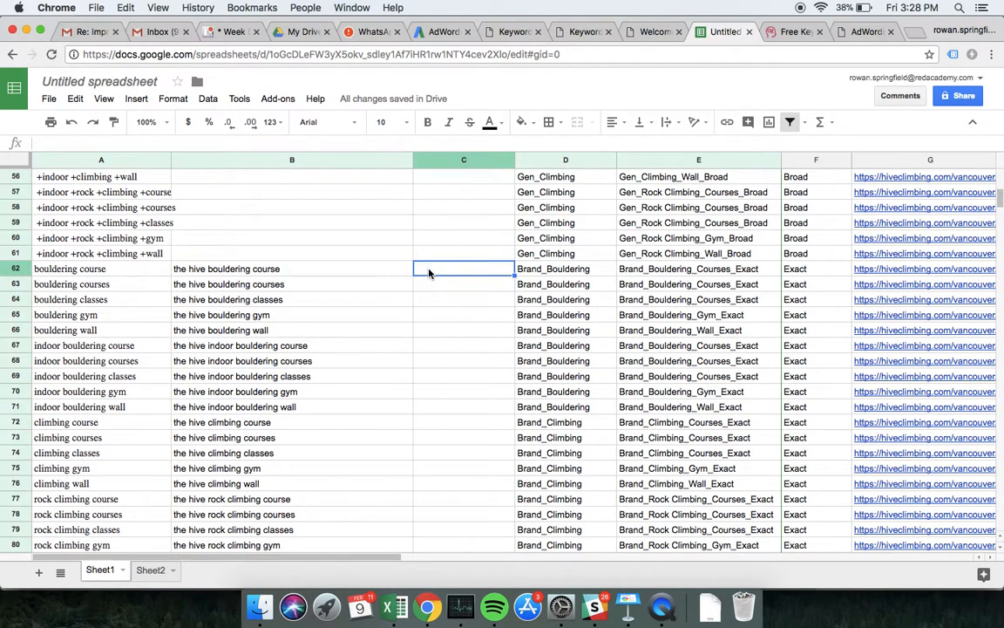
text(=)
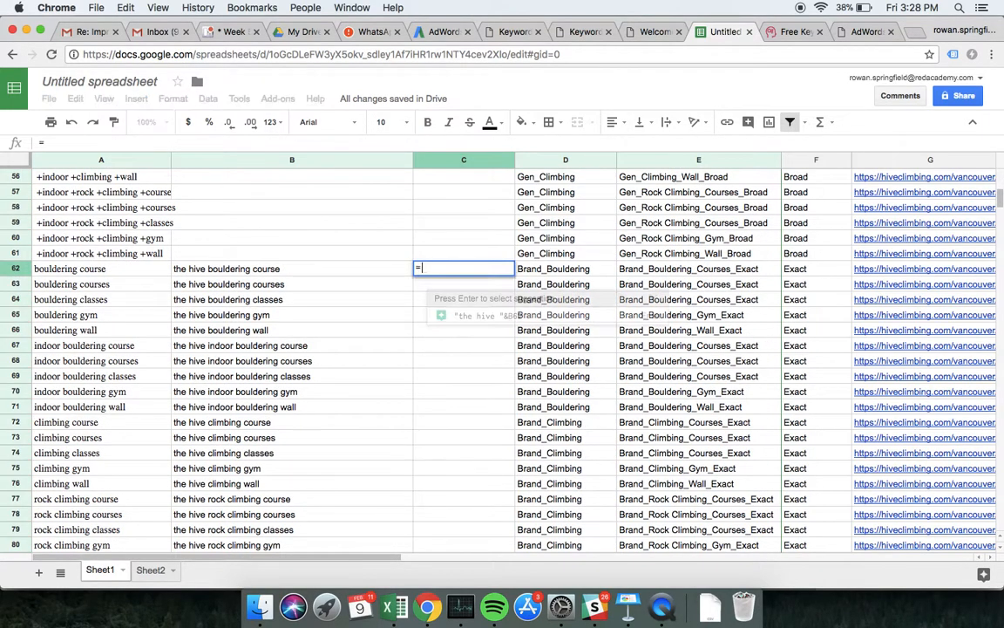
click(76, 269)
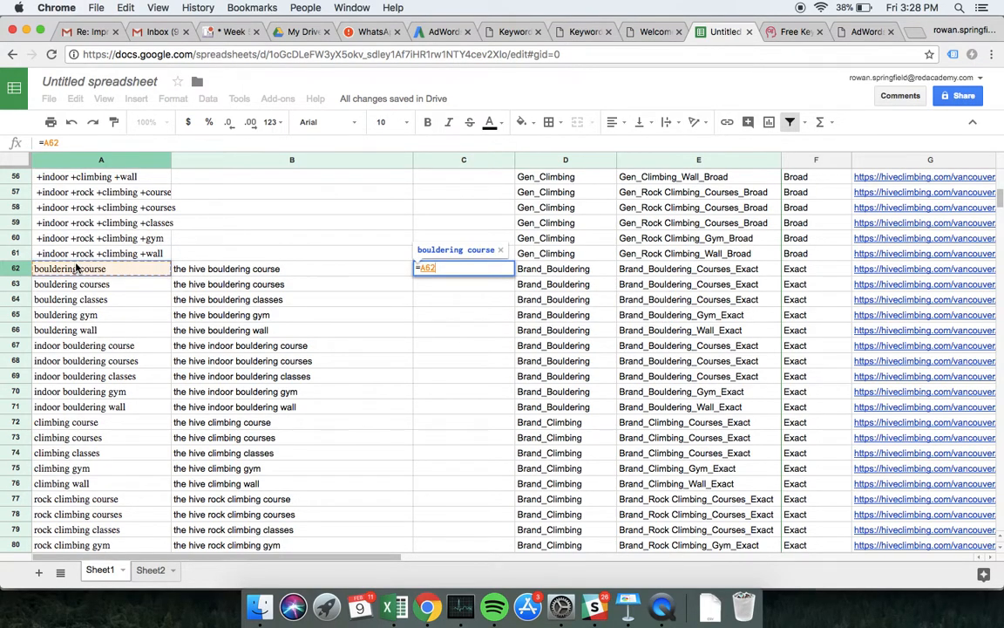
text(&")
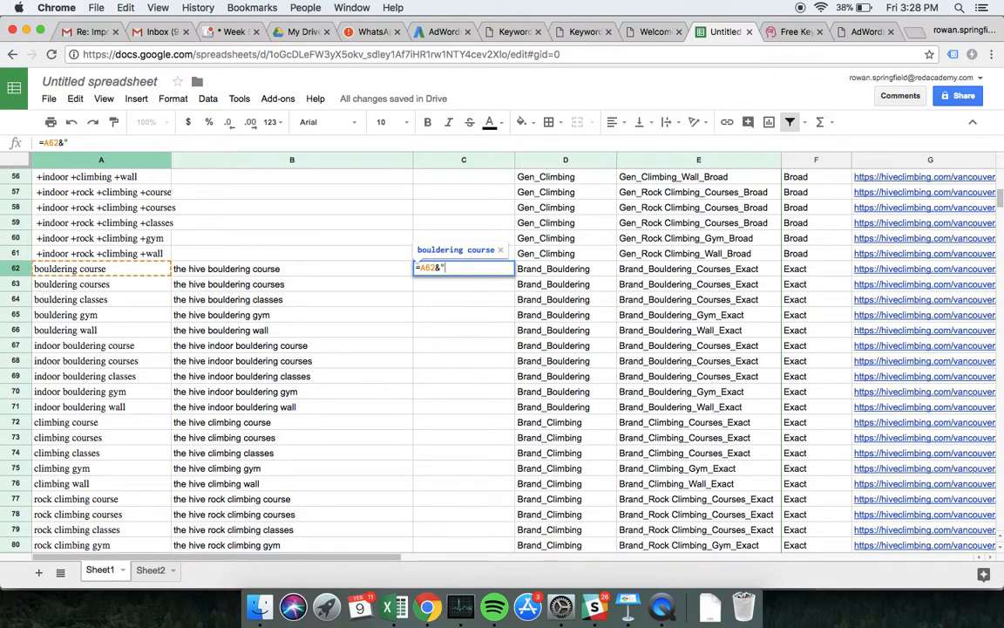
text( the hive)
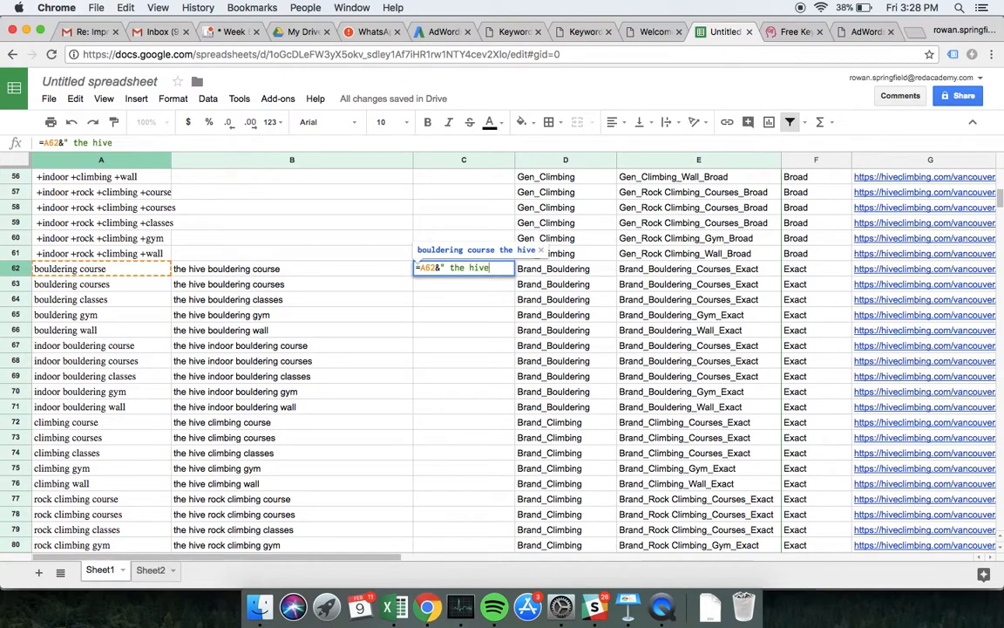
text(")
key(Return)
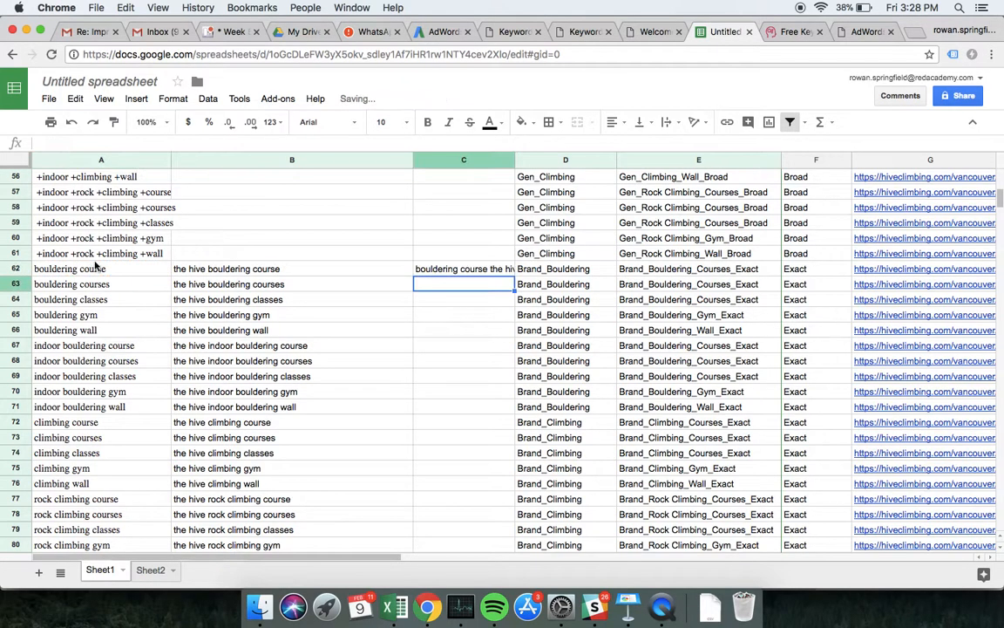
Widen column C and fill the C62 formula down through C91, checking the generated keywords.
drag(516, 159, 566, 160)
click(511, 266)
double_click(565, 275)
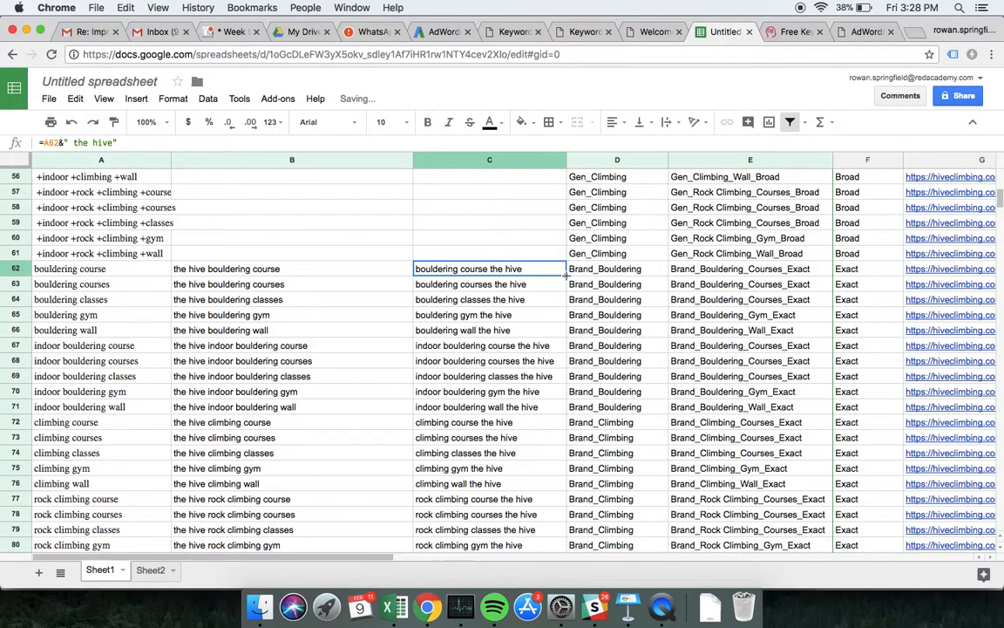
scroll(567, 279, down, 5)
scroll(478, 369, up, 5)
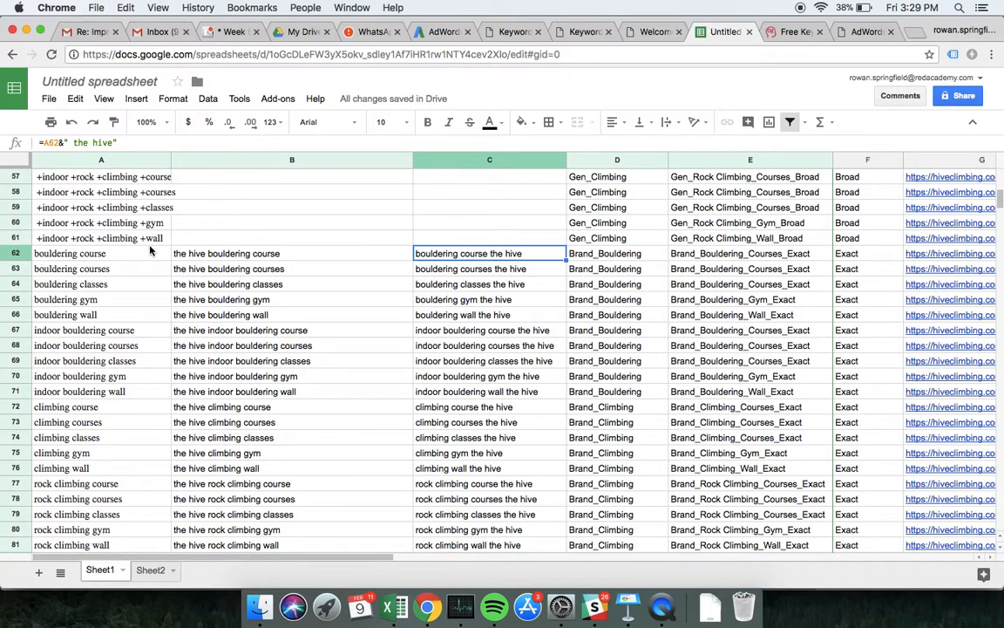
Copy the full Brand exact-match rows 62 to 91 and paste them below the data starting at A122.
drag(123, 253, 96, 414)
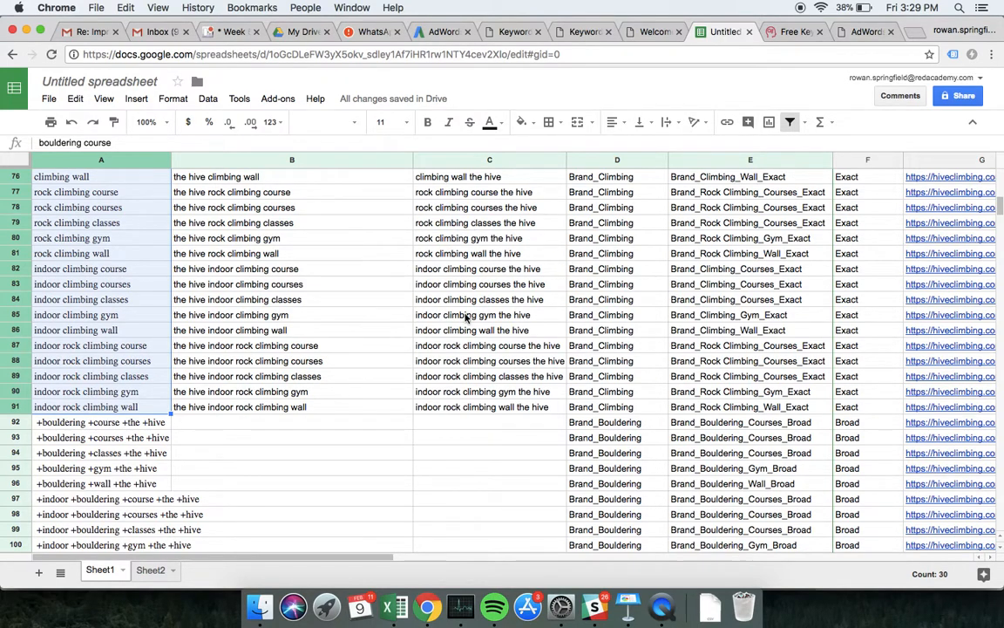
key(super+shift+Right)
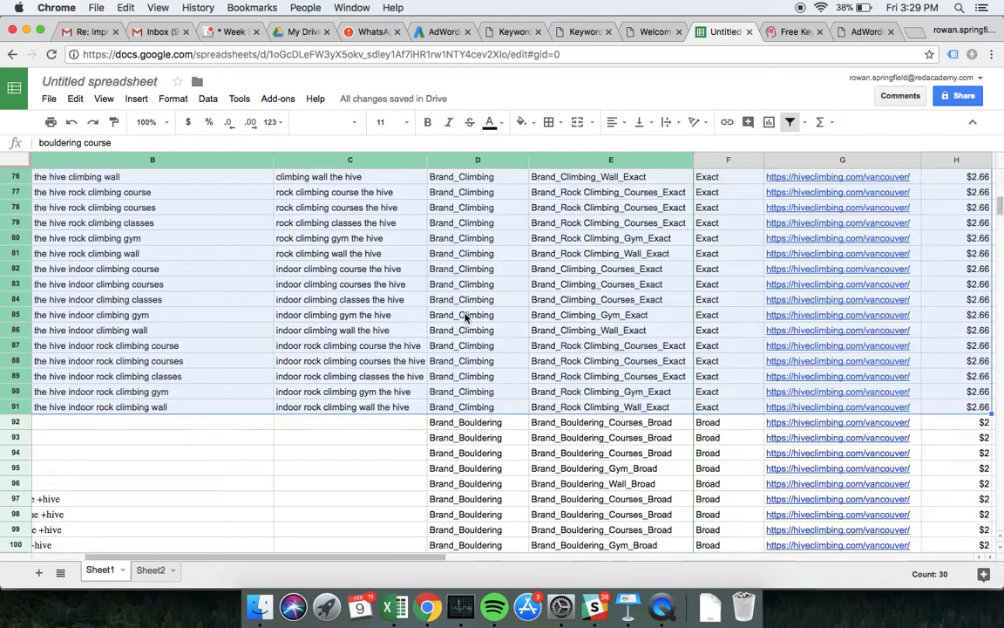
key(super+c)
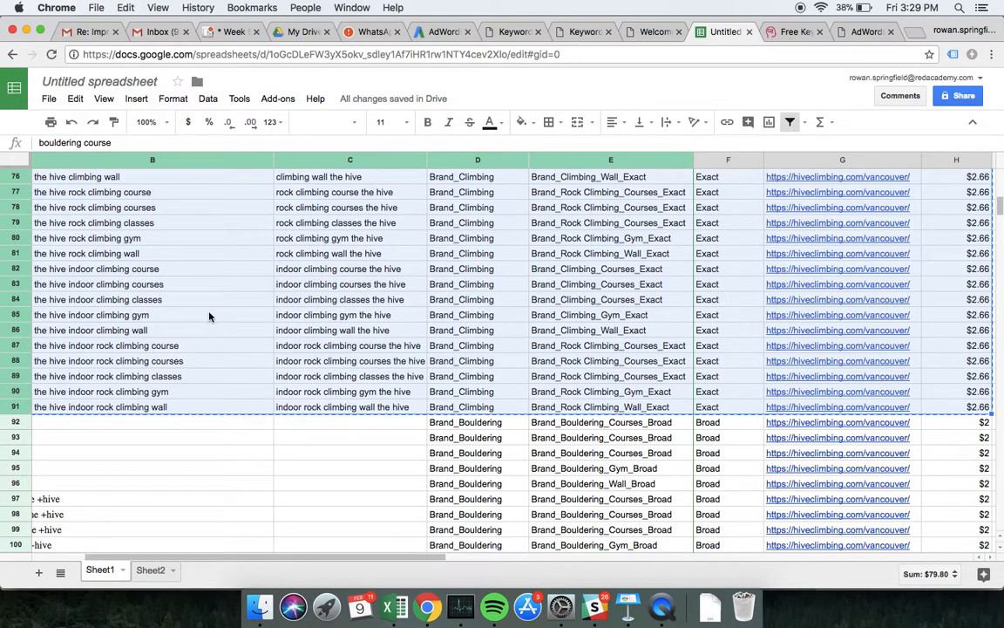
scroll(208, 314, left, 3)
scroll(209, 316, down, 5)
scroll(210, 315, down, 10)
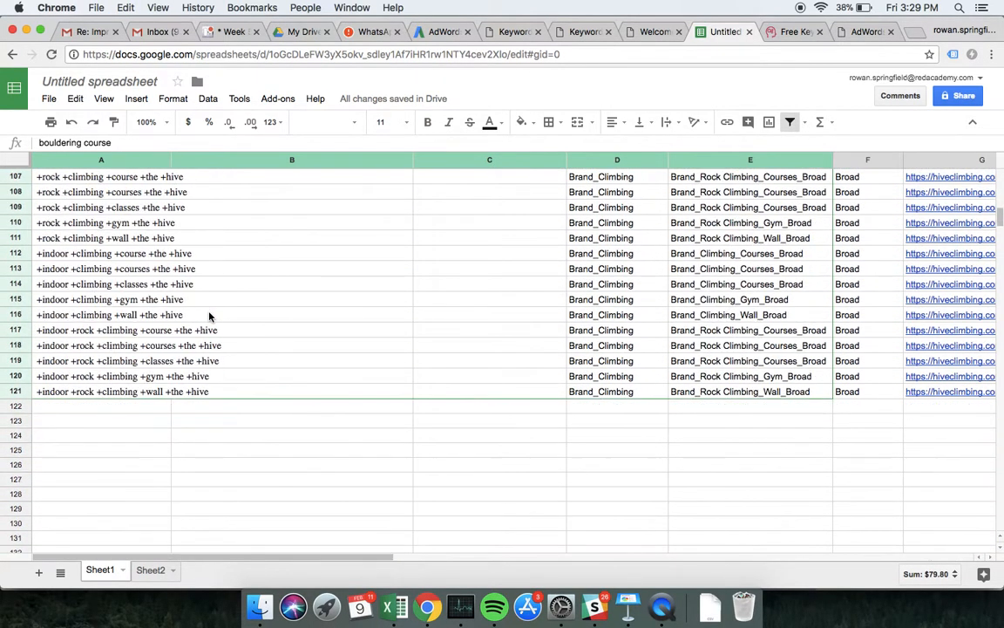
click(112, 397)
key(super+v)
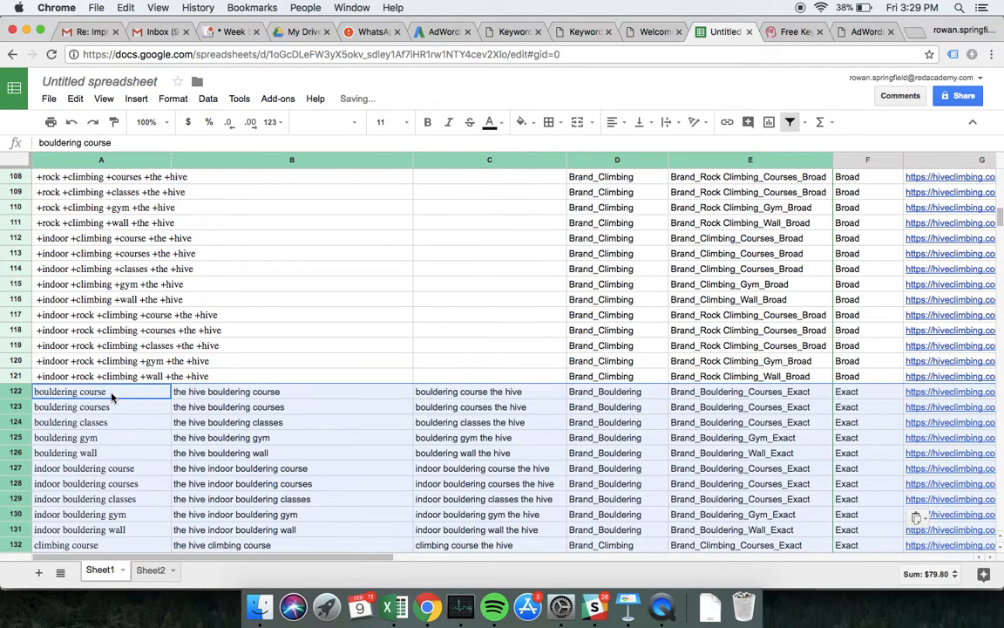
scroll(244, 333, down, 2)
scroll(241, 333, down, 4)
Copy the generated keywords B62:B91 and paste them as values only over A62:A91.
scroll(242, 332, up, 15)
scroll(241, 332, up, 14)
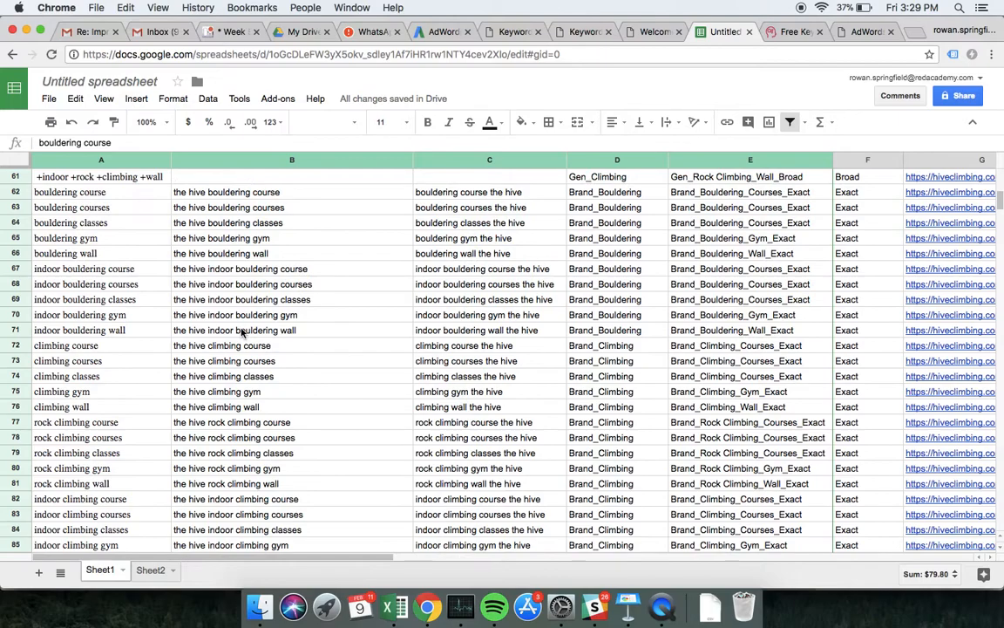
click(272, 195)
scroll(268, 339, down, 7)
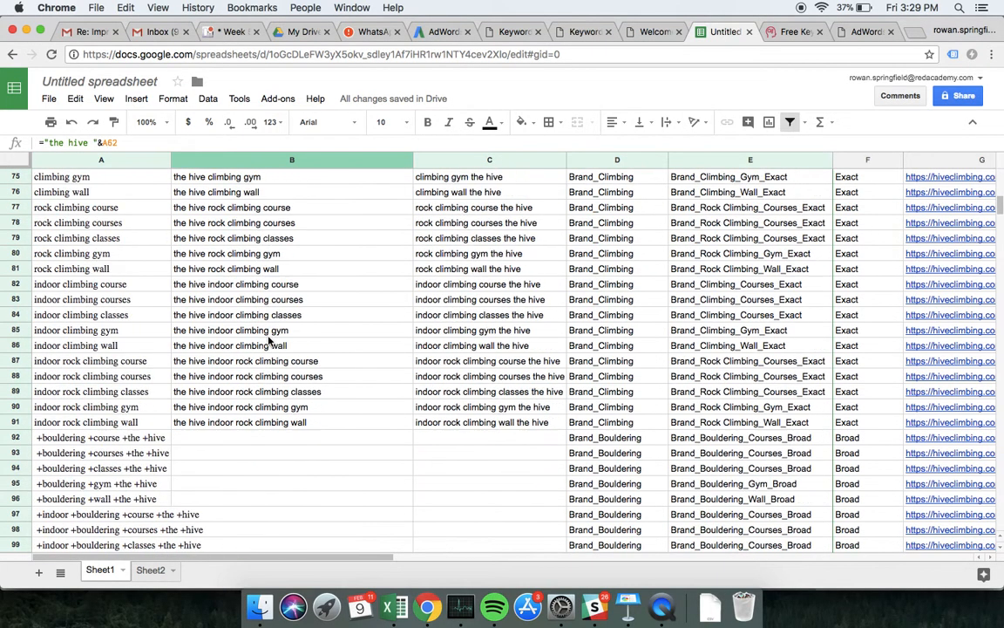
shift+click(246, 421)
key(super+c)
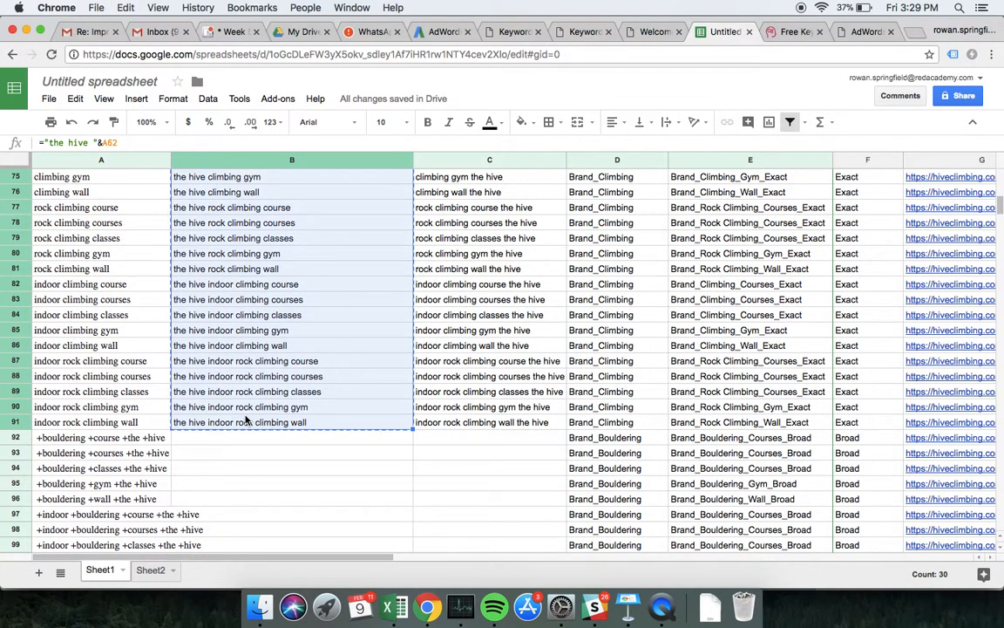
scroll(246, 421, up, 10)
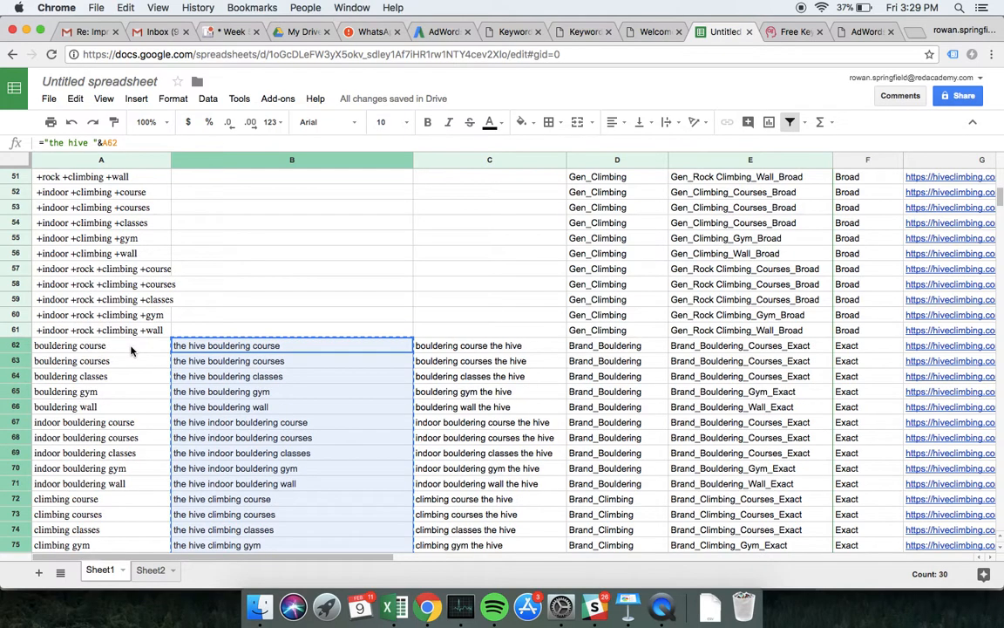
right_click(131, 349)
mouse_move(201, 422)
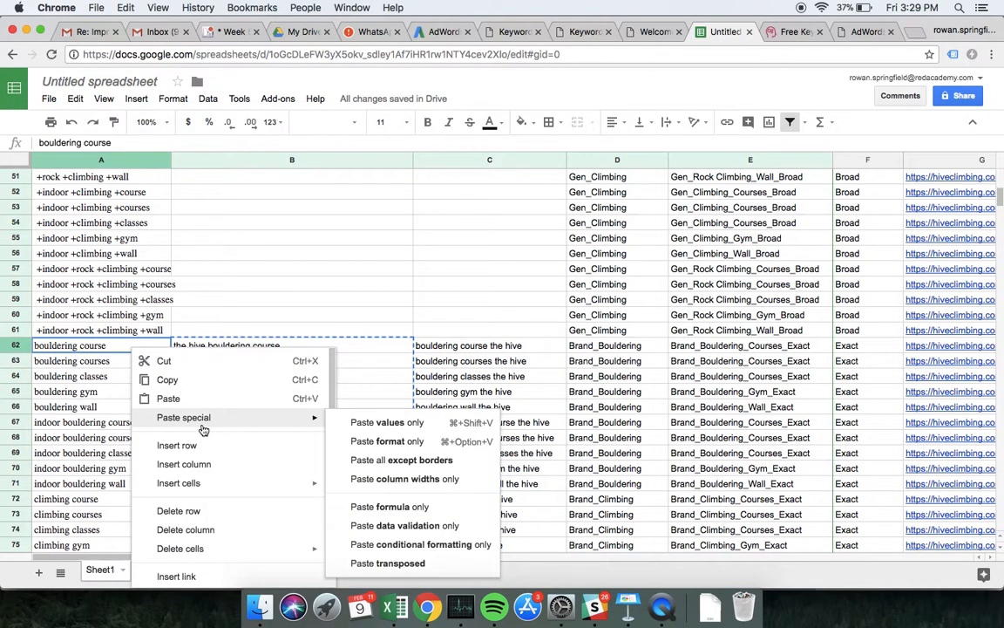
click(368, 428)
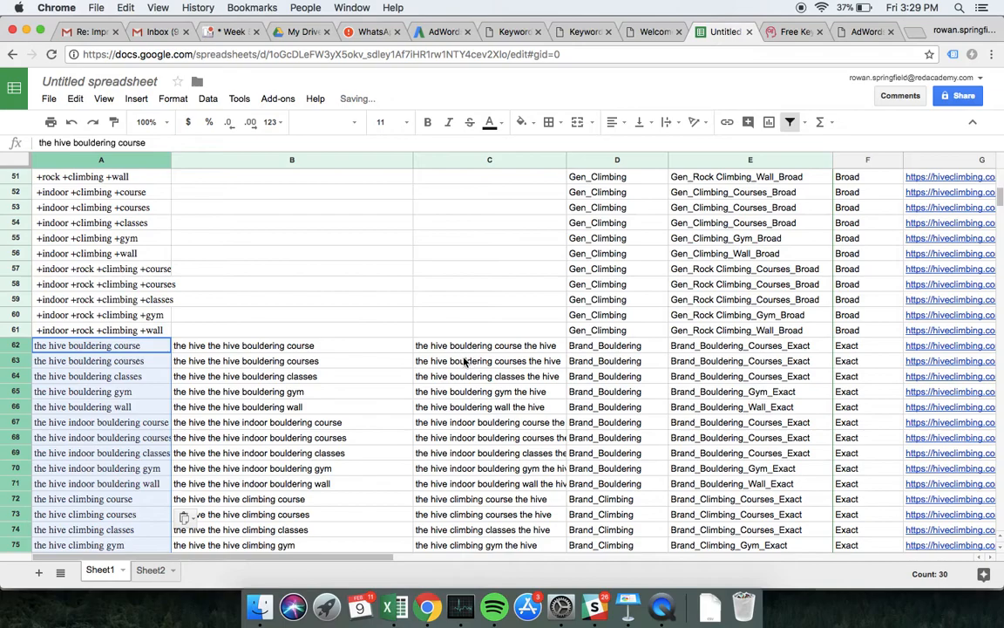
Clear the helper formulas from B62:C91.
click(344, 352)
scroll(462, 305, down, 5)
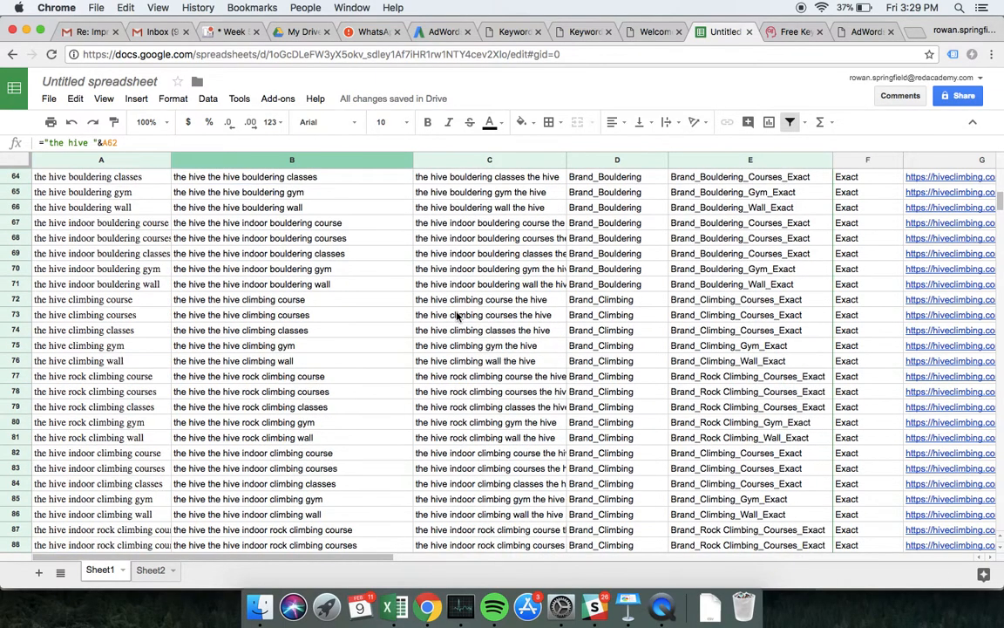
scroll(457, 317, down, 2)
shift+click(462, 454)
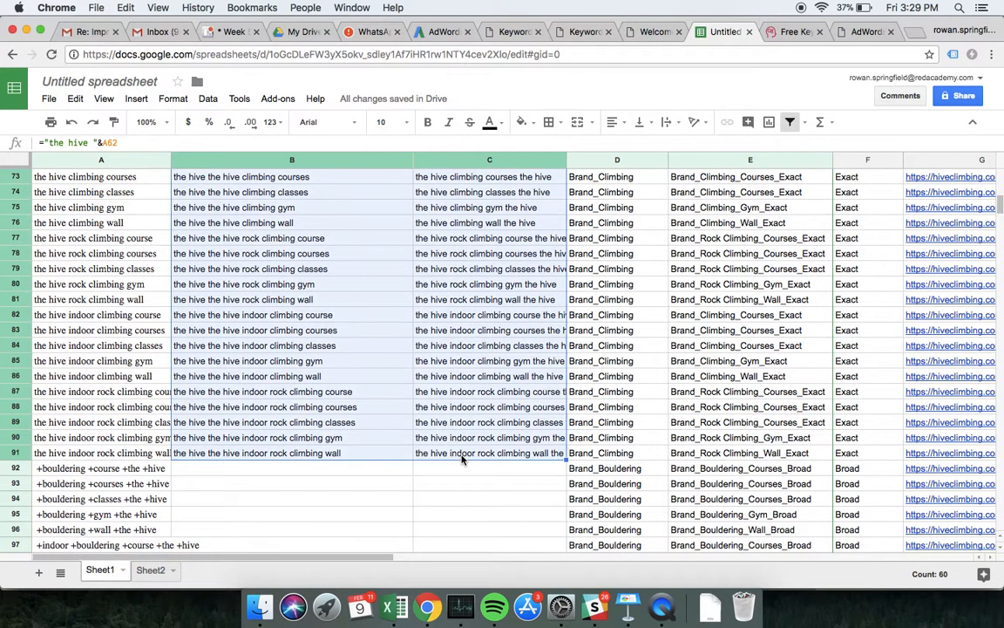
key(Delete)
click(319, 319)
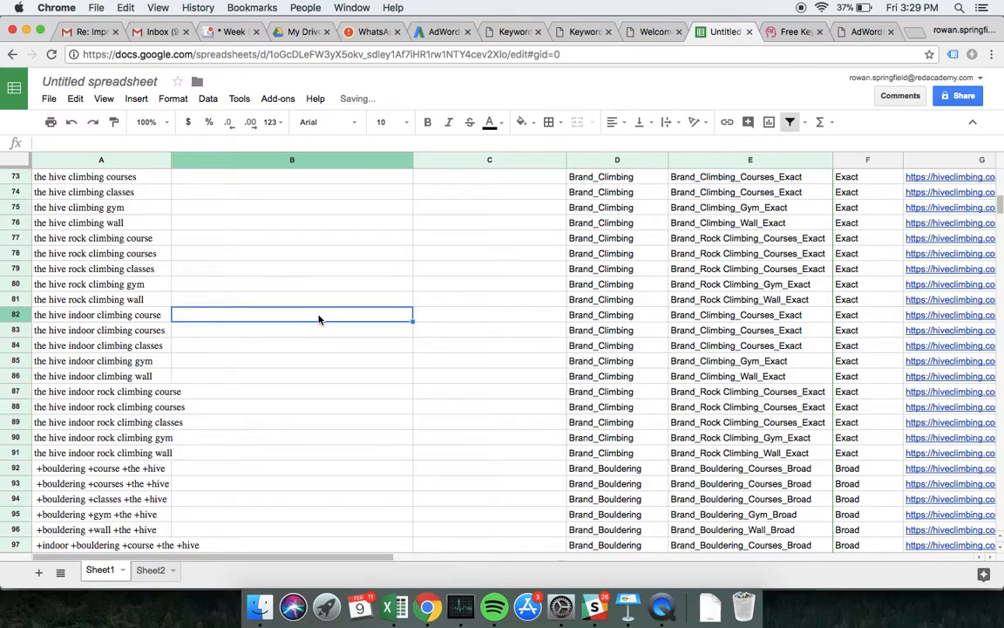
Copy the generated keywords C122:C151 and paste them as values only over A122:A151.
scroll(319, 318, down, 14)
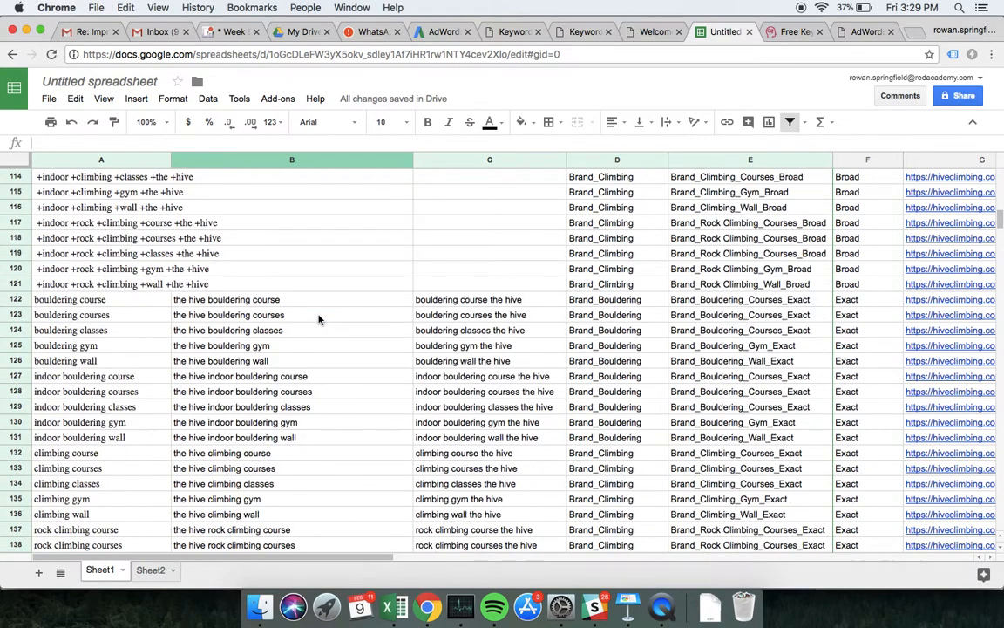
click(468, 299)
scroll(468, 301, down, 3)
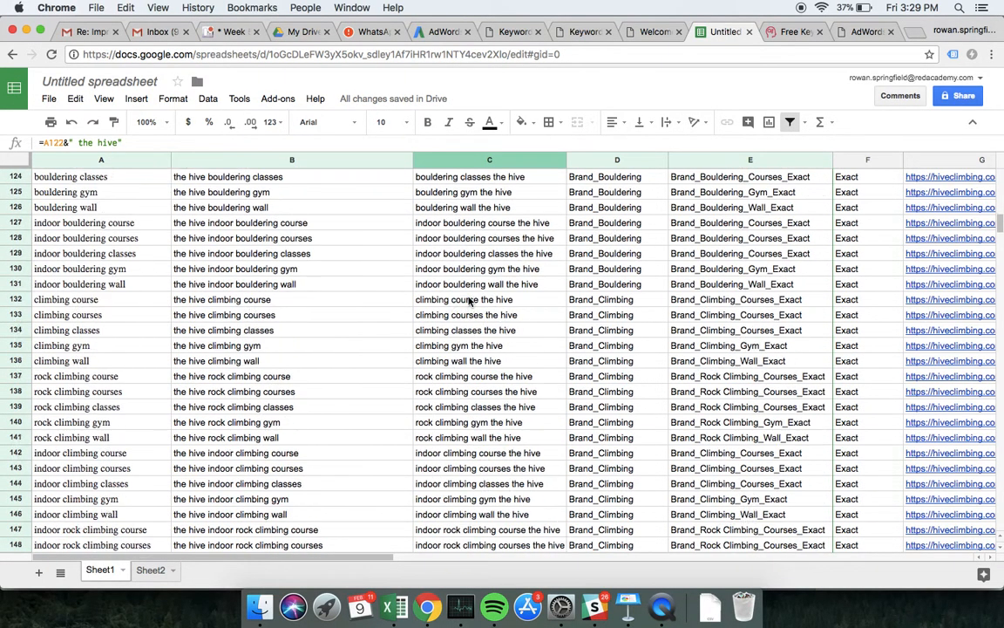
scroll(468, 299, down, 6)
shift+click(478, 285)
key(super+c)
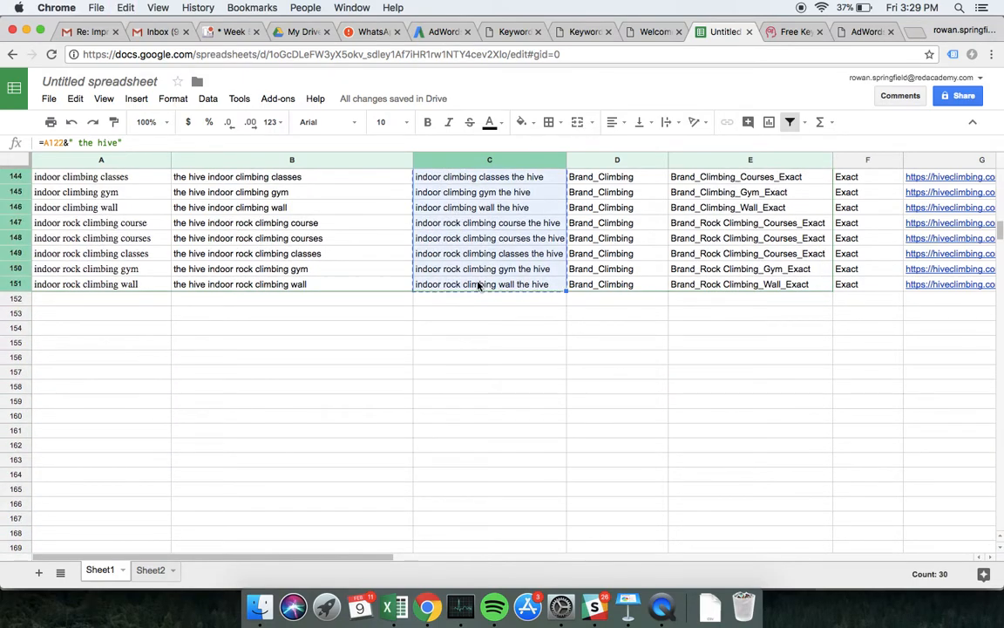
scroll(471, 285, up, 10)
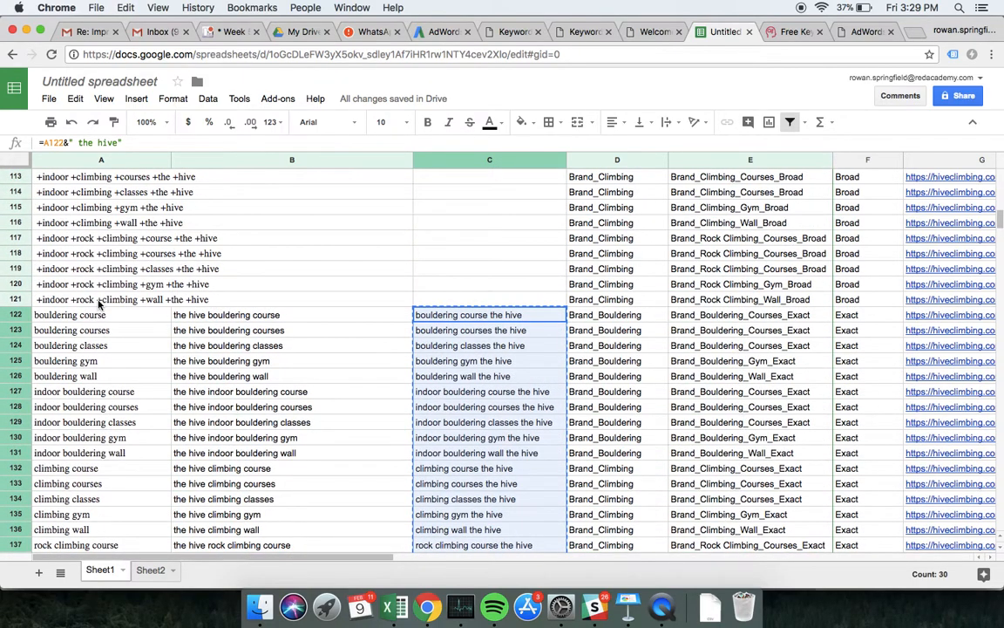
right_click(96, 320)
mouse_move(209, 389)
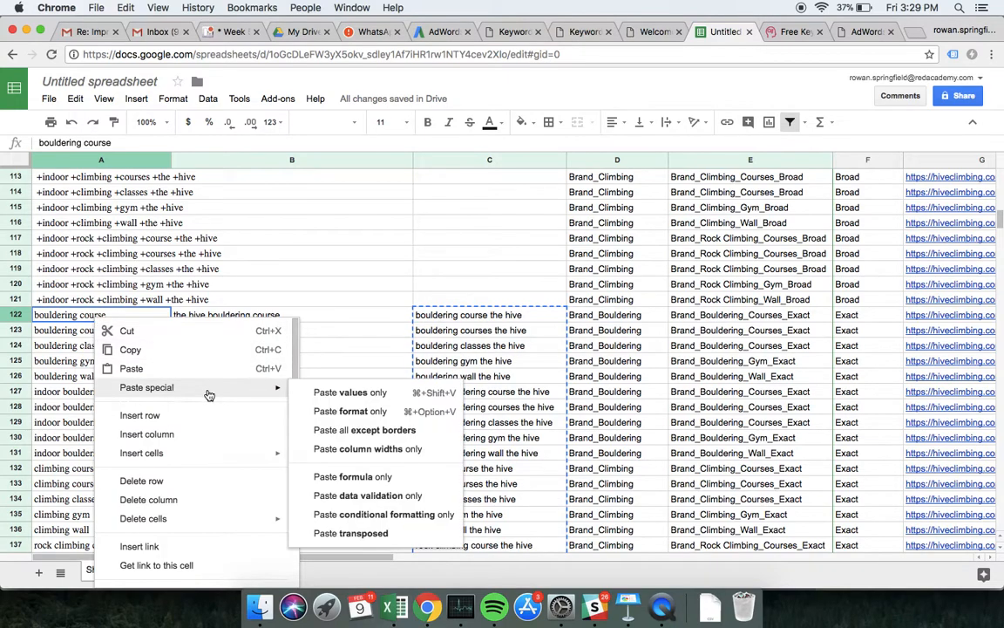
click(349, 393)
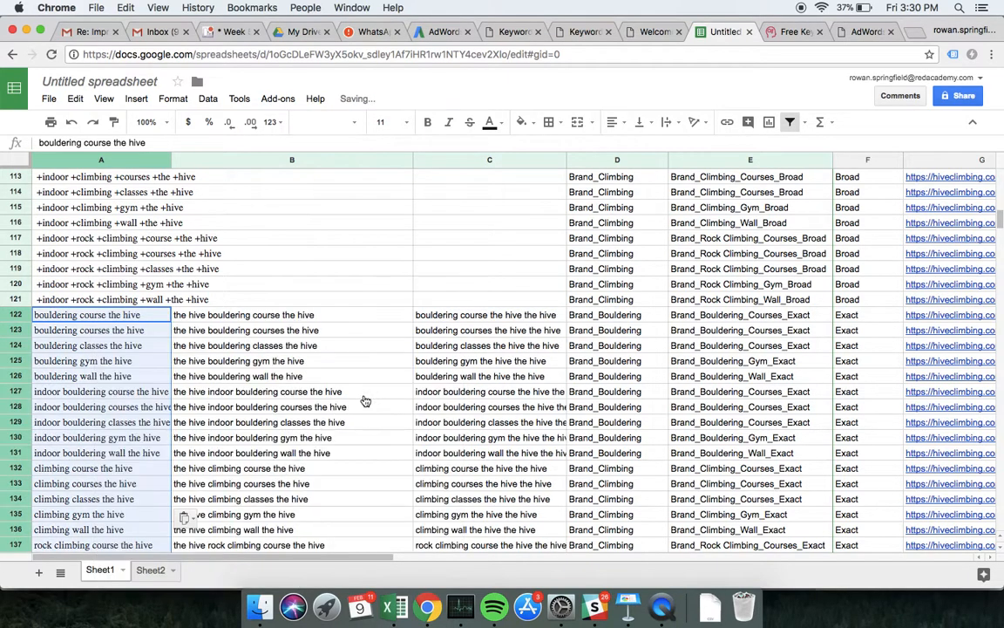
Clear the helper formulas from B122:C151.
click(358, 302)
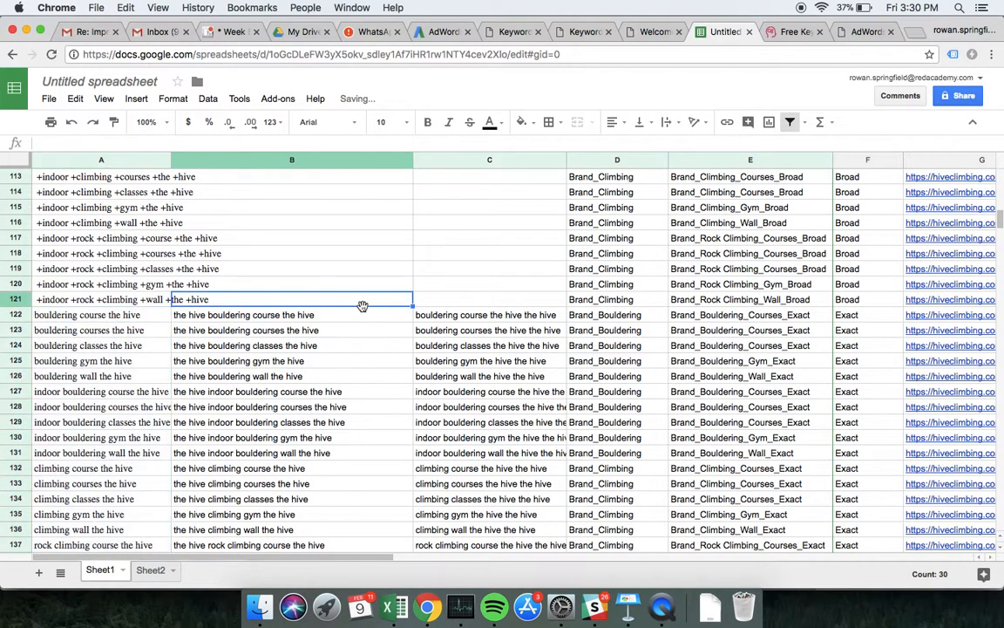
key(Down)
key(shift+Right)
key(super+shift+Down)
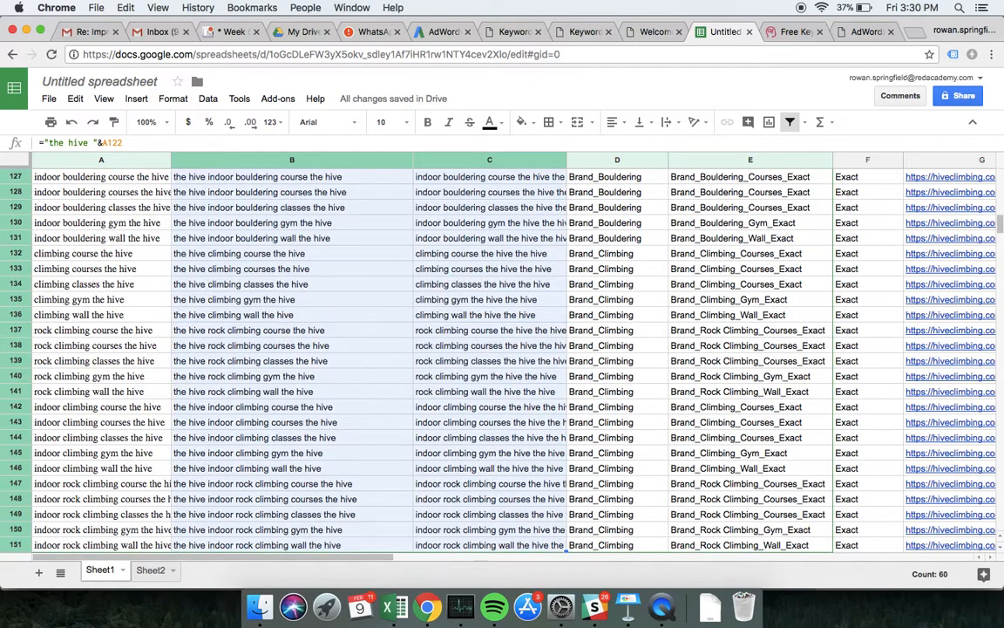
key(BackSpace)
click(428, 258)
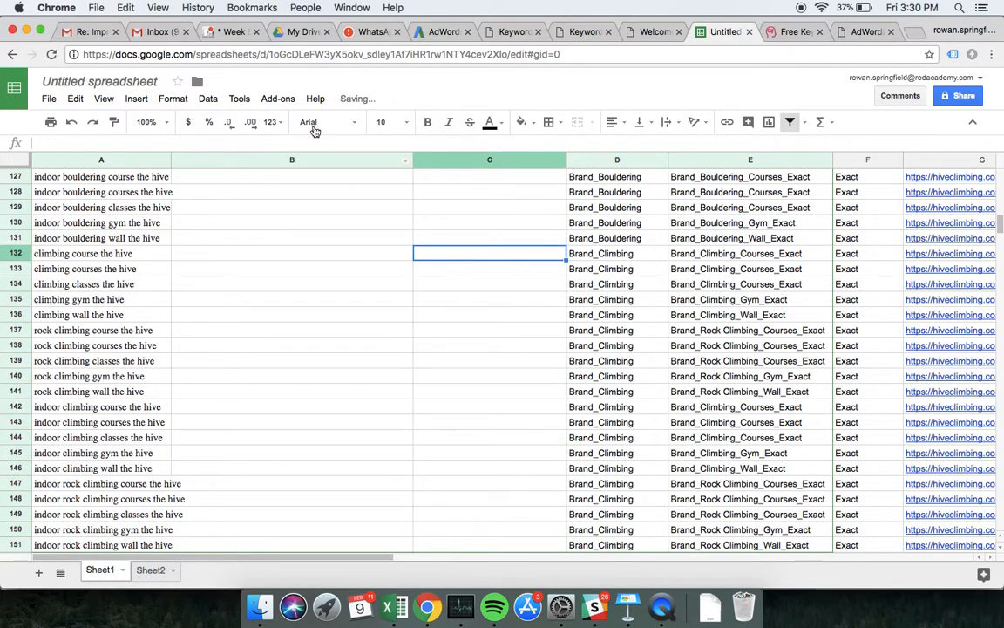
Delete the empty columns B and C, then widen the Keyword column until its longest entries fit.
drag(362, 163, 436, 156)
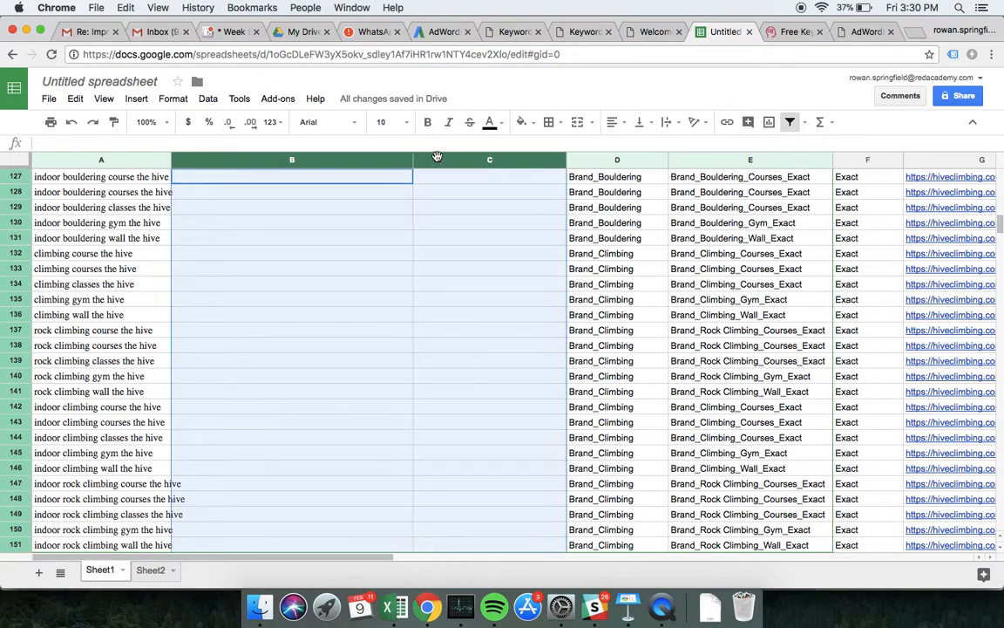
right_click(353, 161)
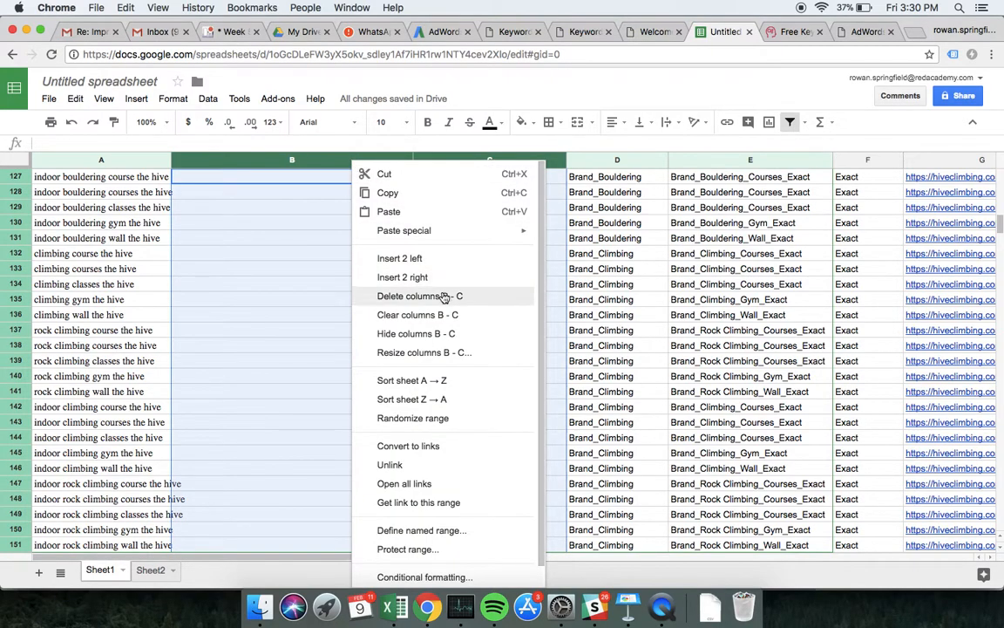
click(392, 294)
click(139, 191)
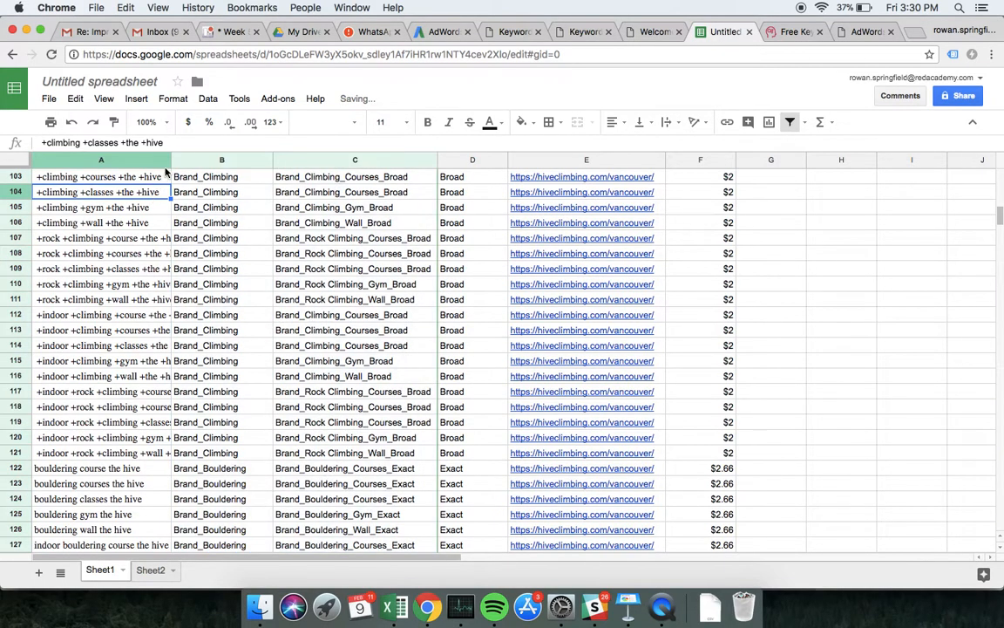
drag(170, 163, 255, 163)
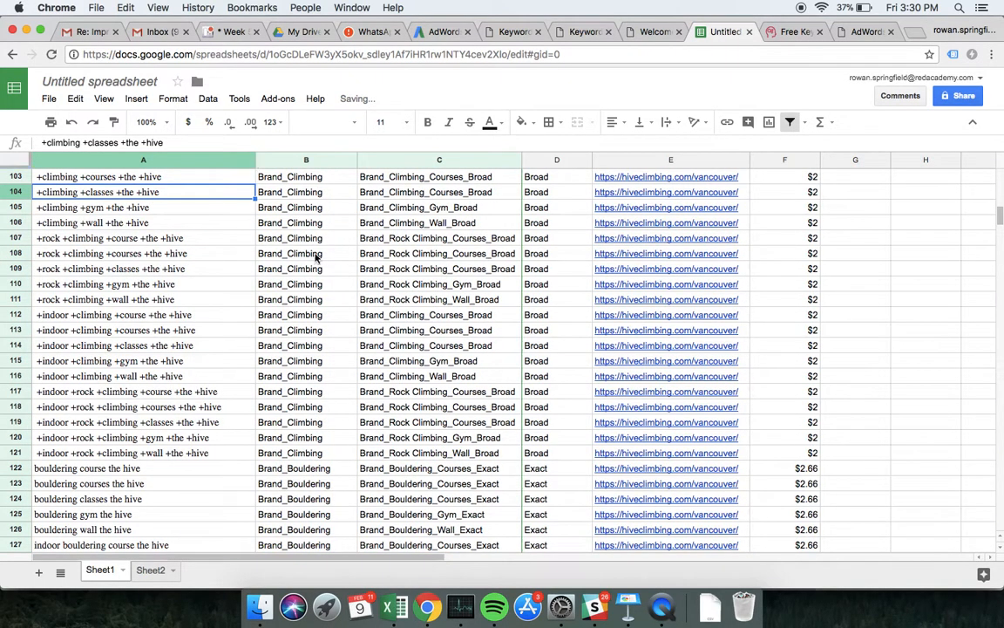
Turn off the existing filter and create a new one covering every table column from Keyword to Max CPC.
scroll(340, 280, up, 15)
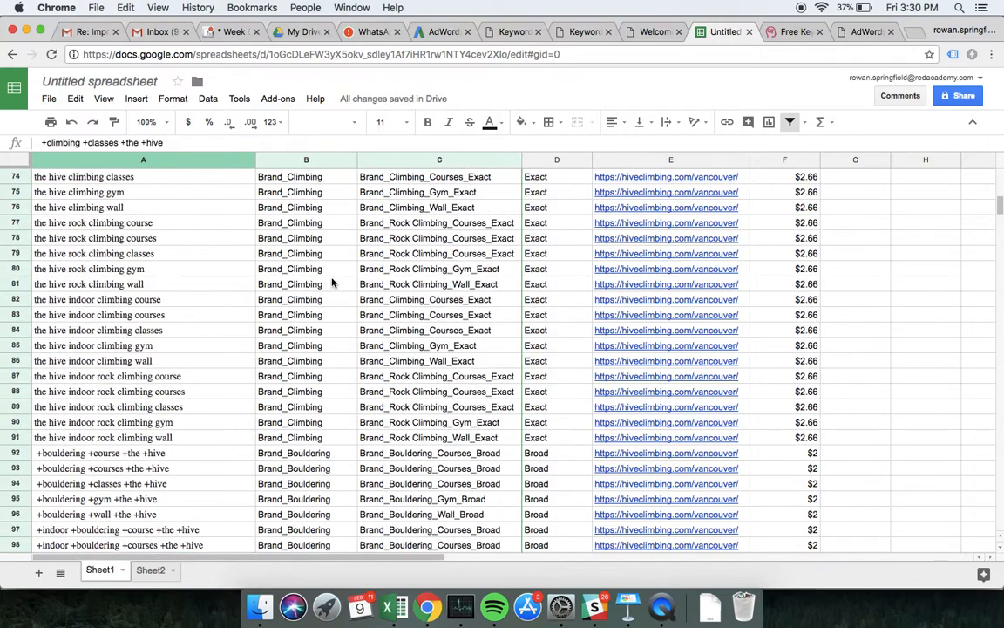
scroll(315, 297, up, 12)
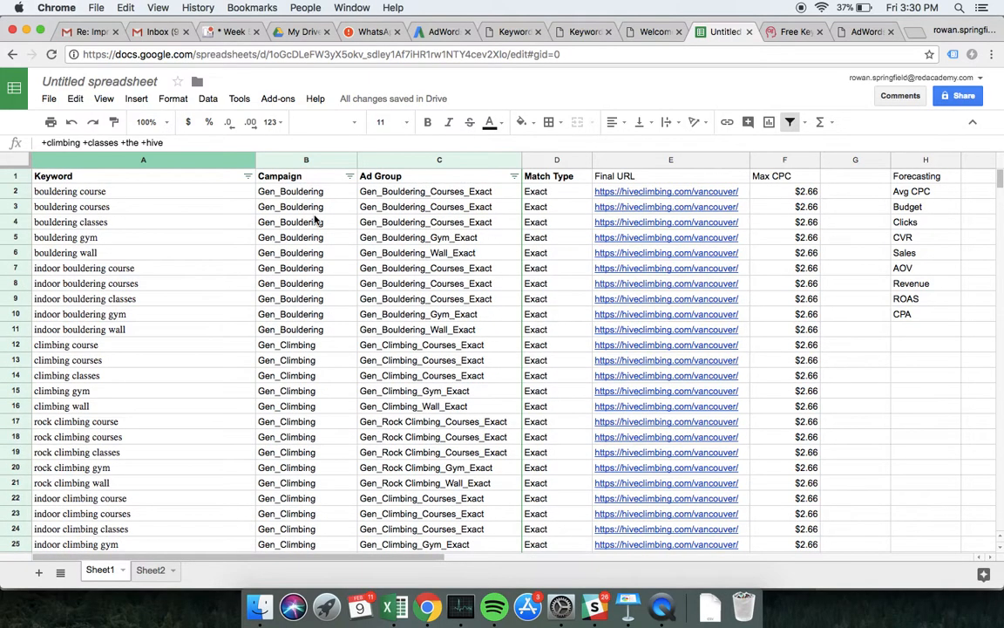
click(317, 222)
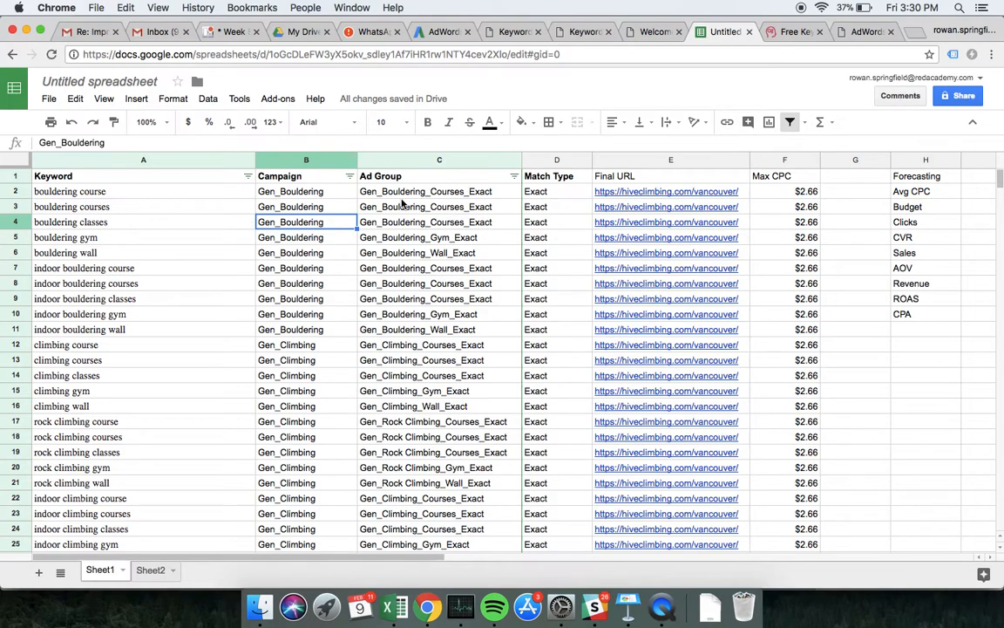
click(206, 98)
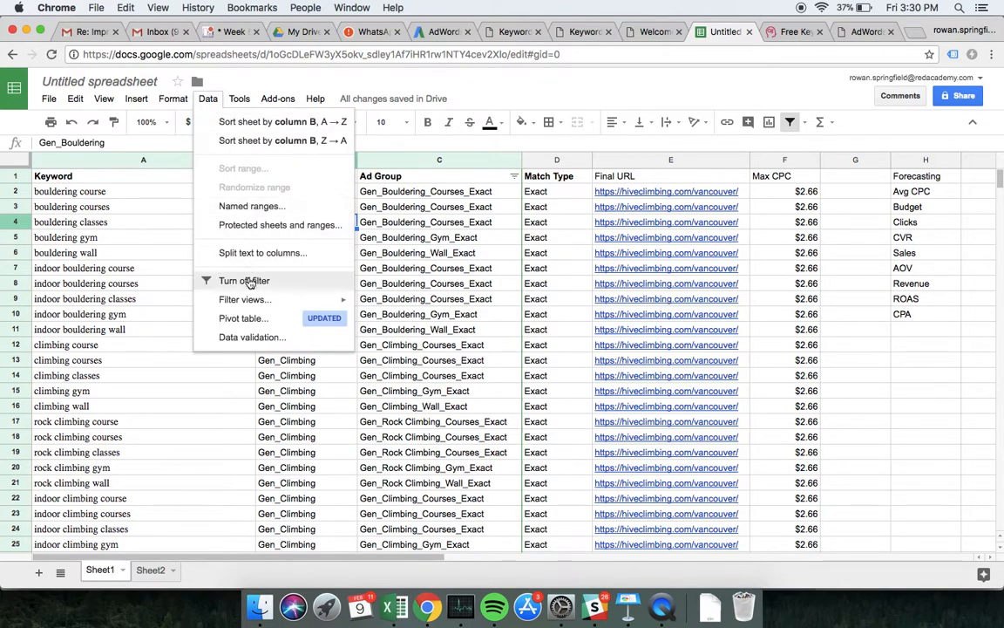
click(205, 281)
click(208, 99)
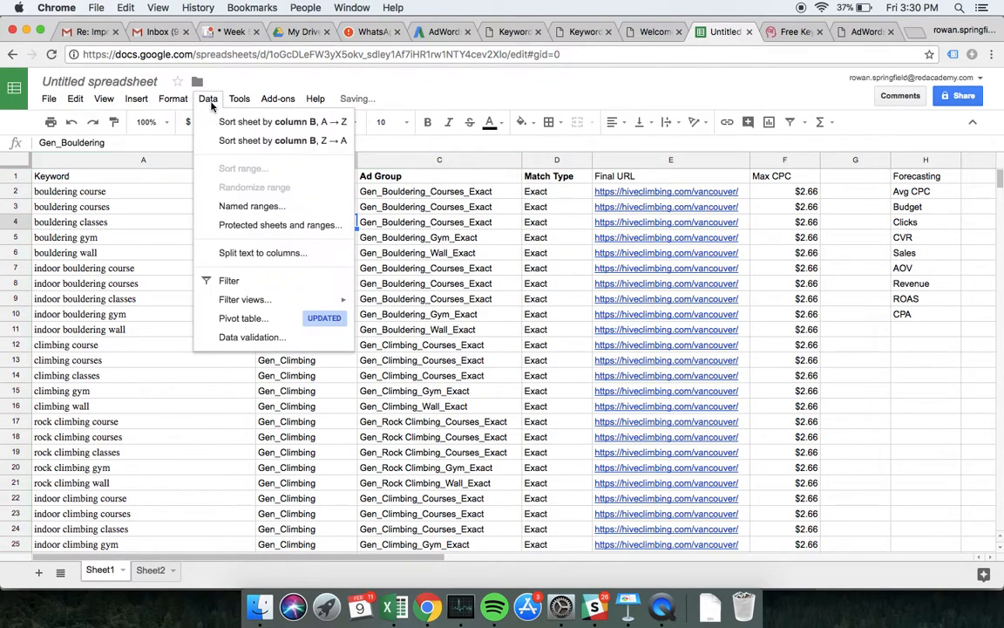
click(229, 280)
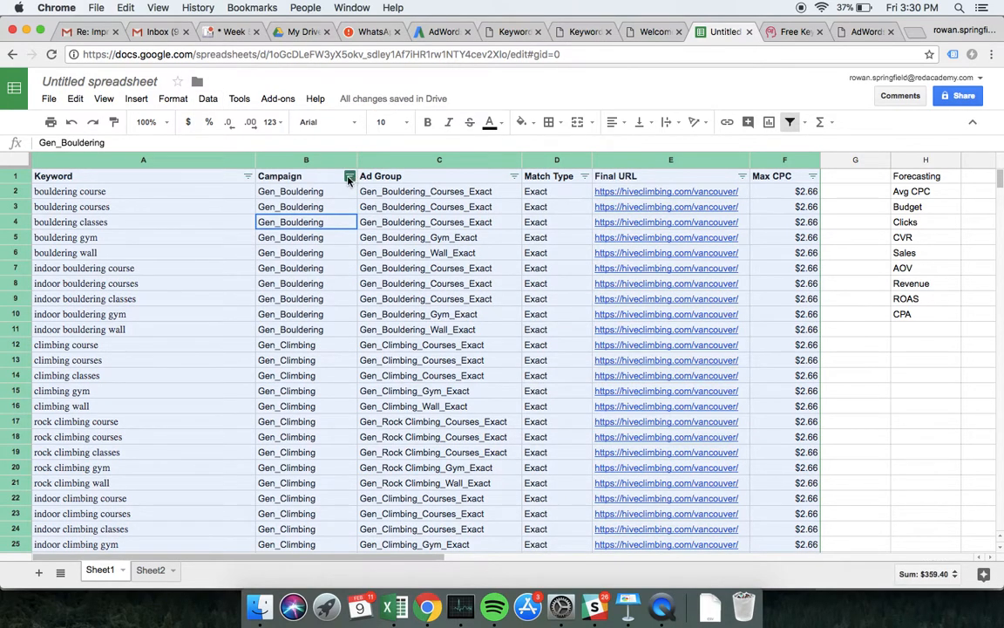
Sort the table by Ad Group from A to Z and review the keywords grouped under Brand_Bouldering_Courses_Exact.
click(515, 177)
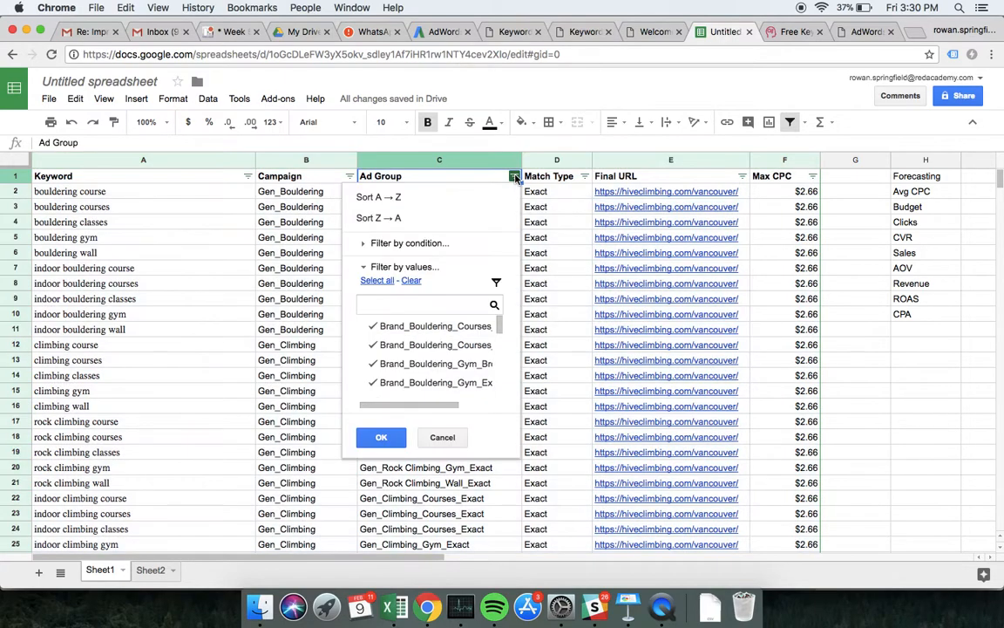
click(444, 201)
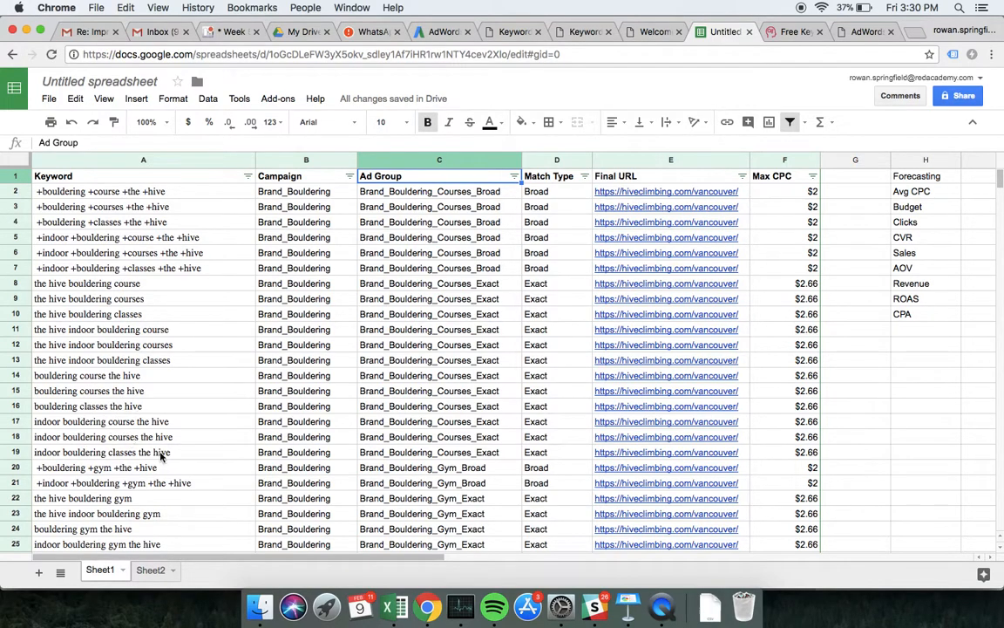
drag(192, 284, 191, 455)
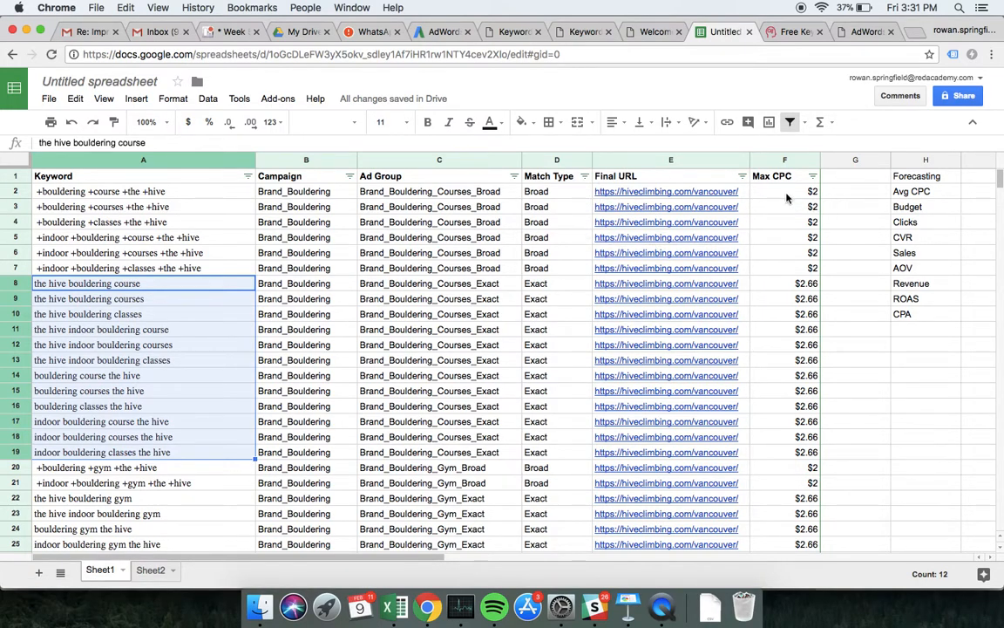
scroll(663, 299, down, 5)
scroll(664, 298, up, 5)
Filter Campaign to show only Brand_Bouldering and Brand_Climbing, and sort the filtered rows by Match Type from A to Z.
click(350, 176)
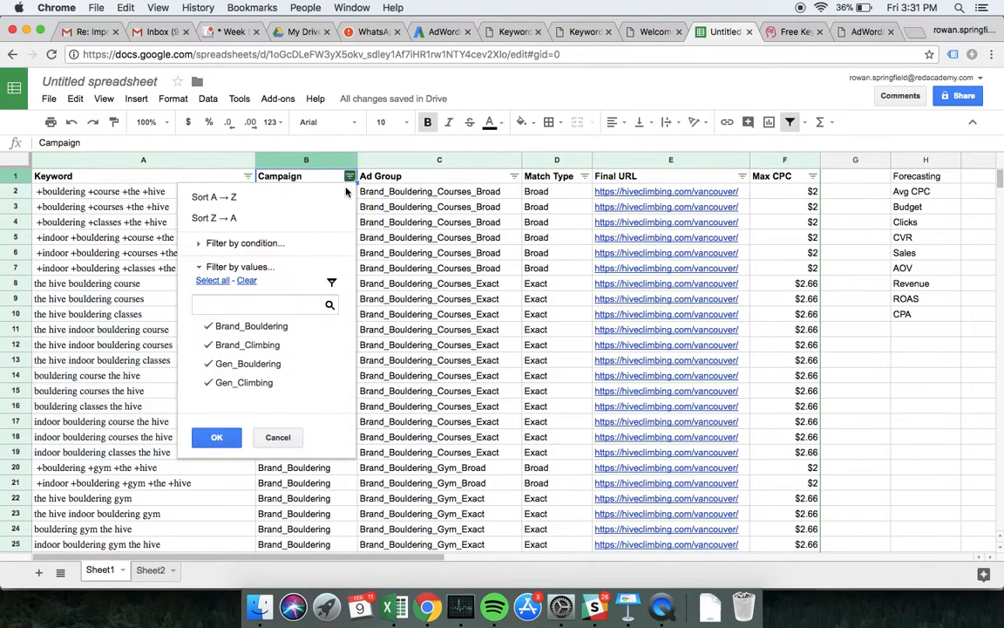
click(247, 280)
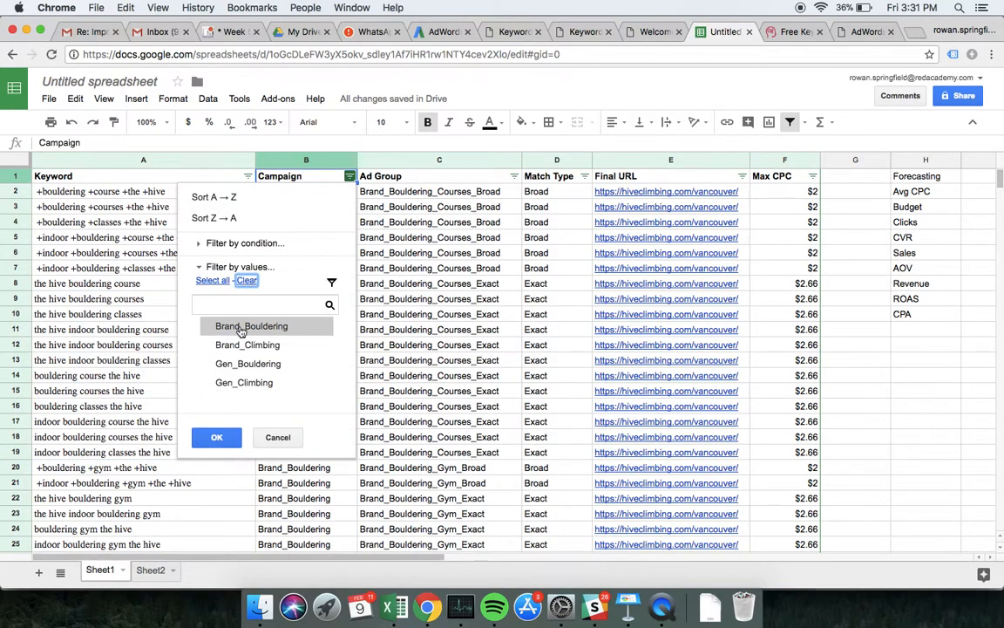
click(234, 326)
click(242, 344)
click(217, 437)
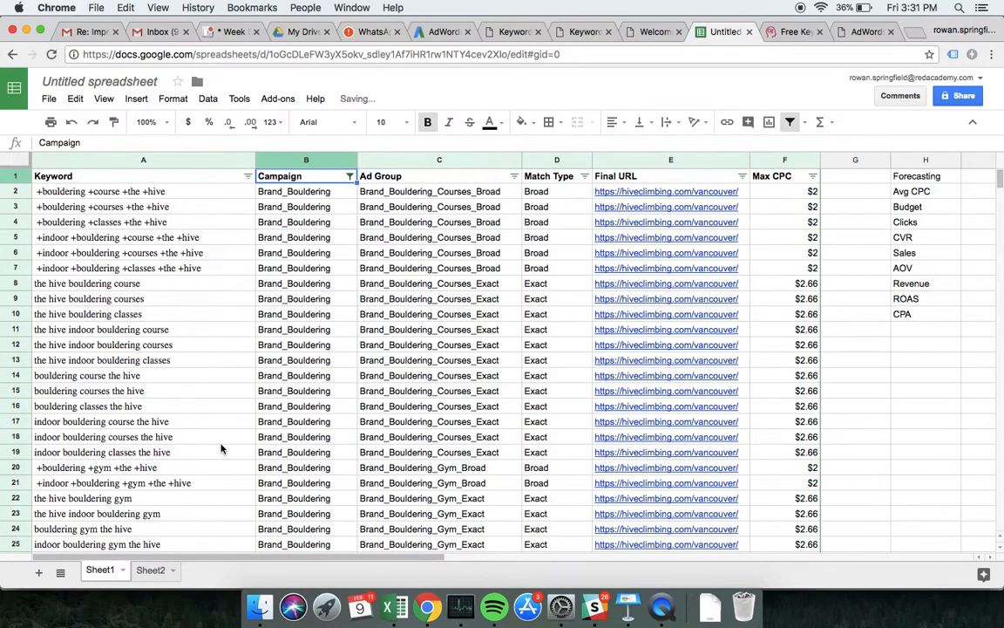
click(584, 176)
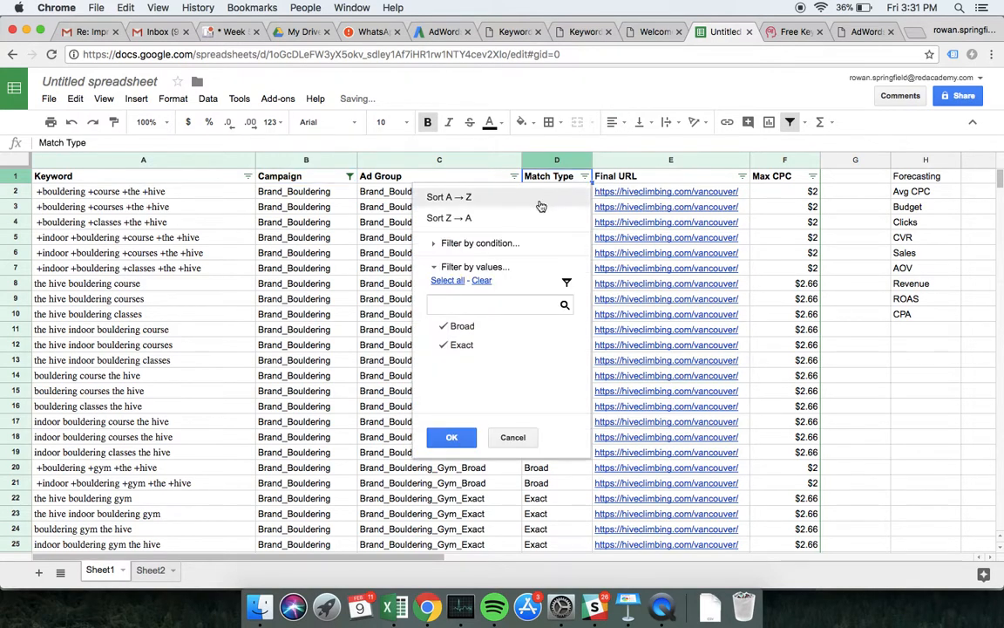
click(539, 204)
Set the Max CPC to $3 for all Brand rows with Broad match, F2:F31.
click(806, 192)
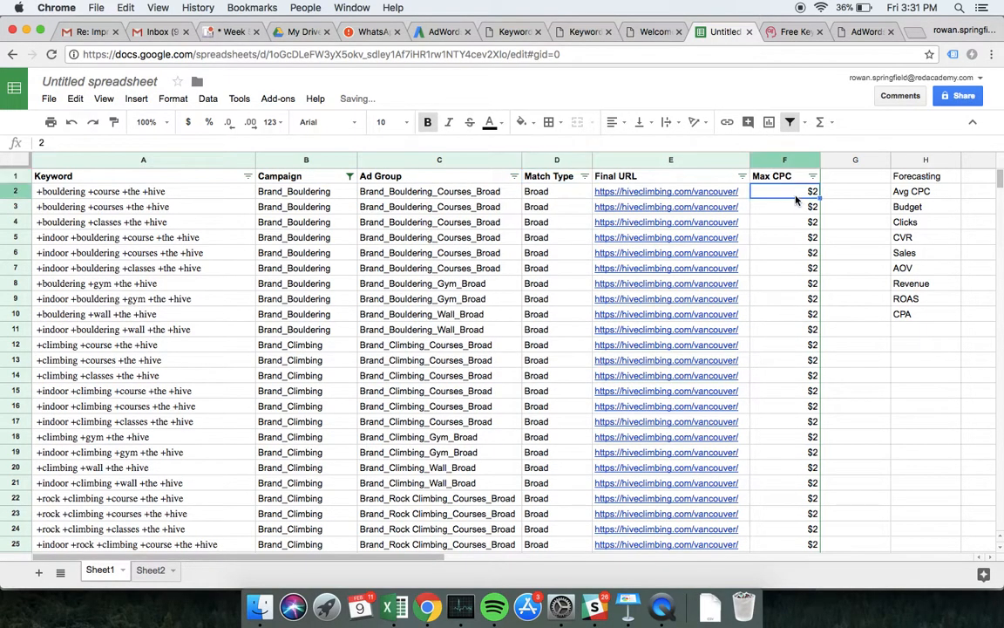
text(3)
key(Return)
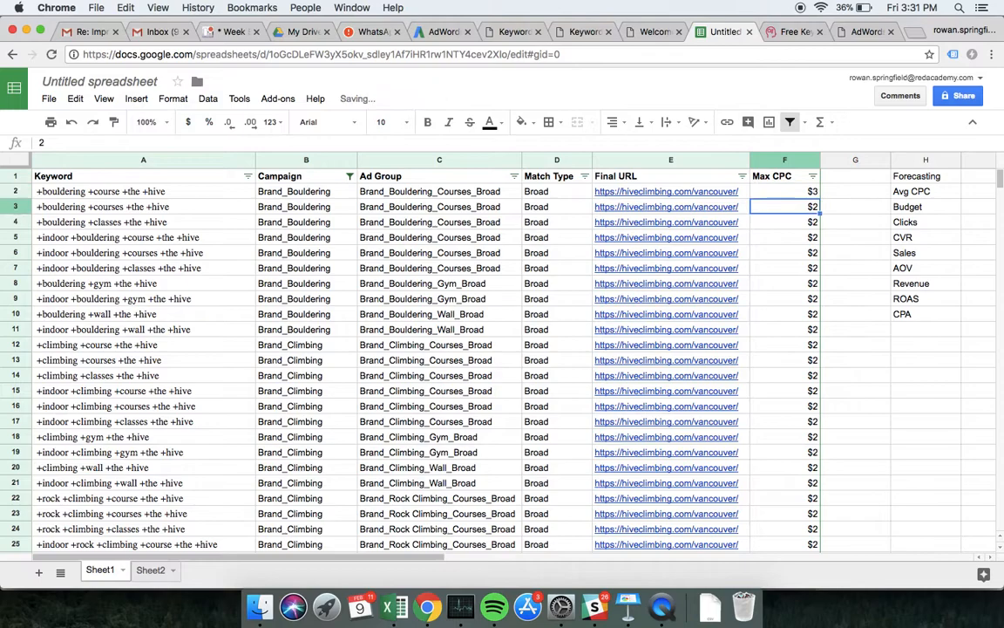
key(Up)
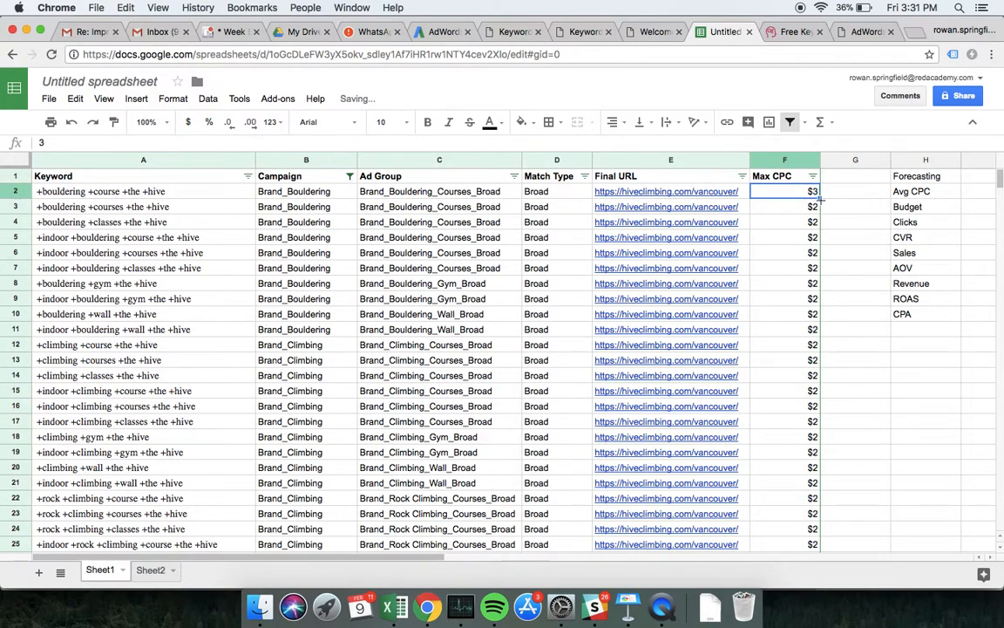
drag(820, 198, 814, 377)
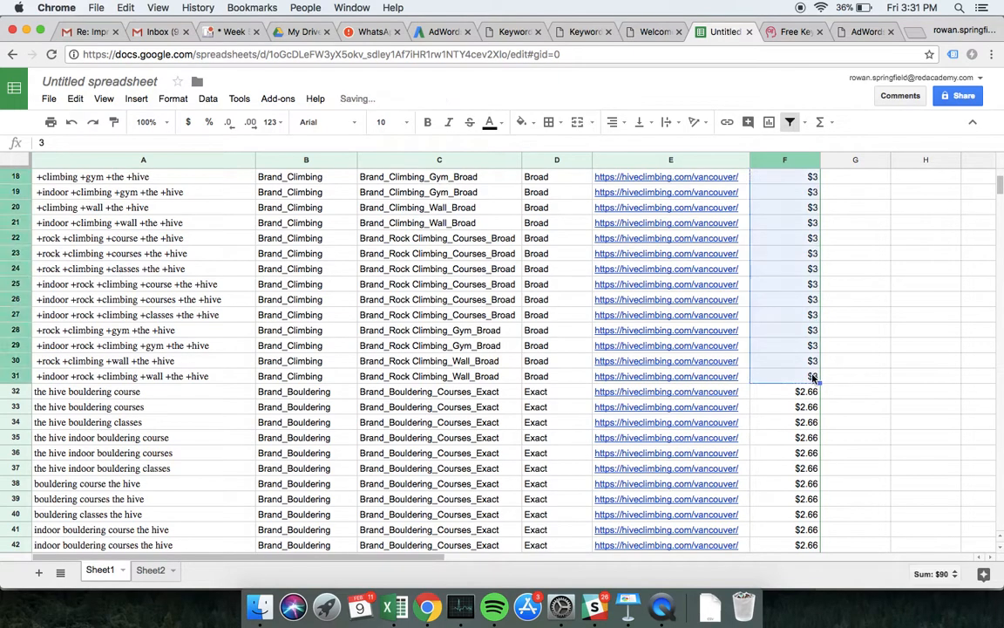
Set the Max CPC to $4 for all Brand rows with Exact match, F32:F91.
click(794, 391)
text(4)
key(Return)
click(818, 394)
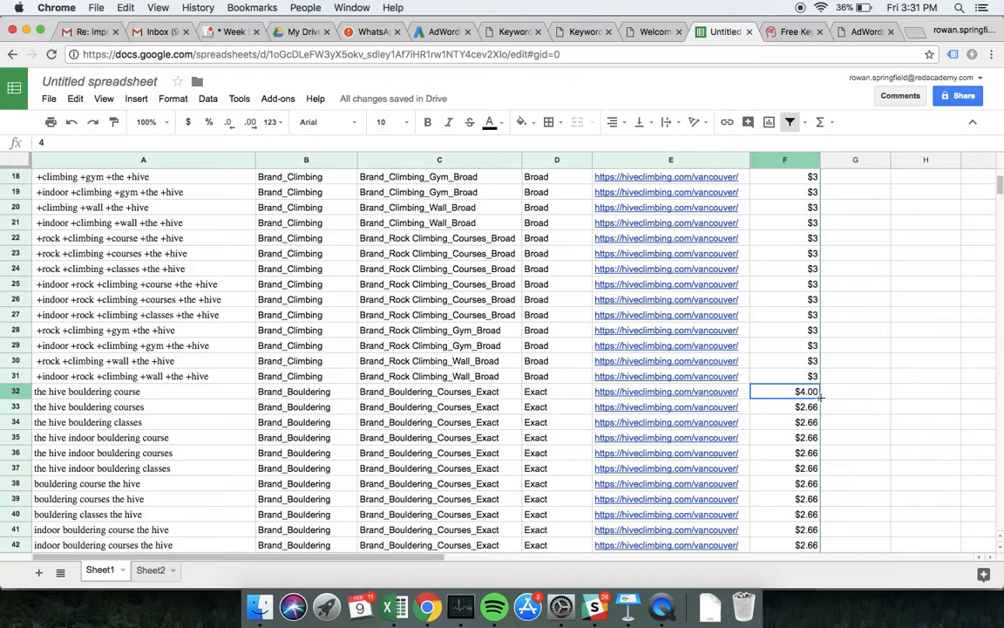
drag(821, 398, 806, 330)
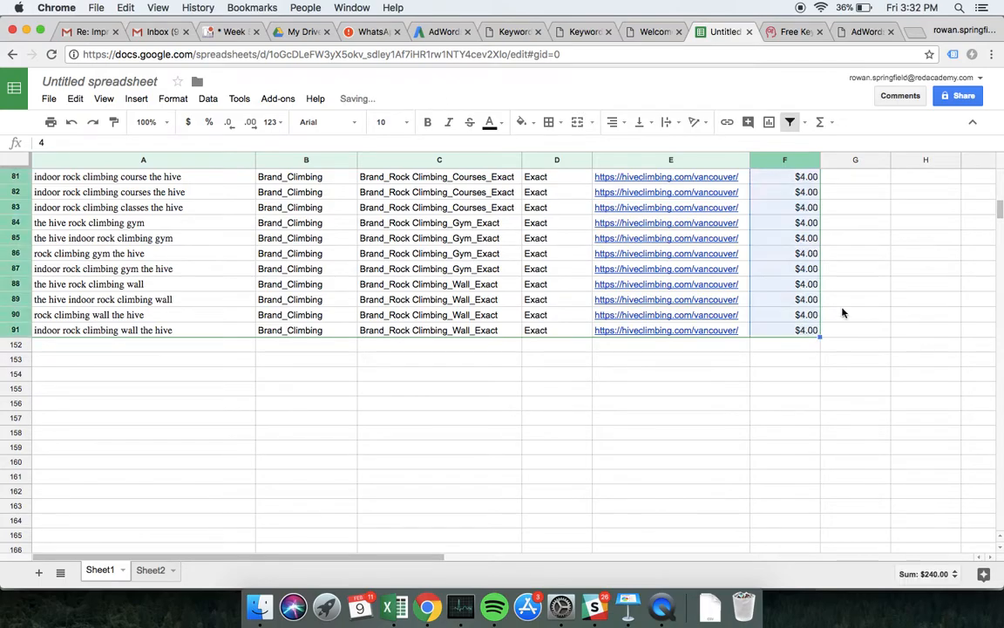
Include Gen_Bouldering and Gen_Climbing in the Campaign filter again so all four campaigns are shown.
scroll(867, 288, up, 8)
scroll(869, 270, up, 12)
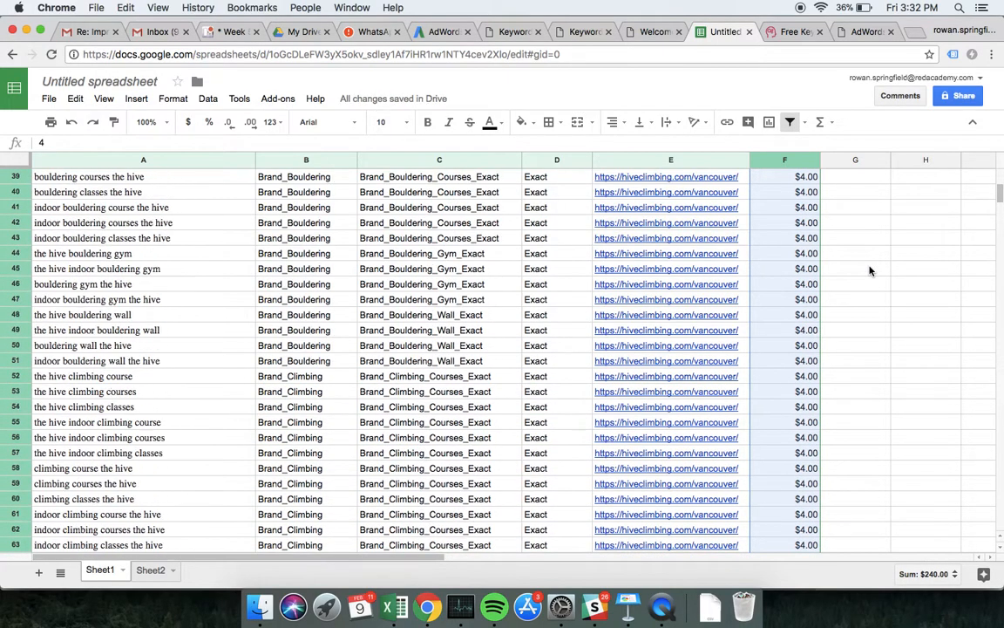
click(869, 272)
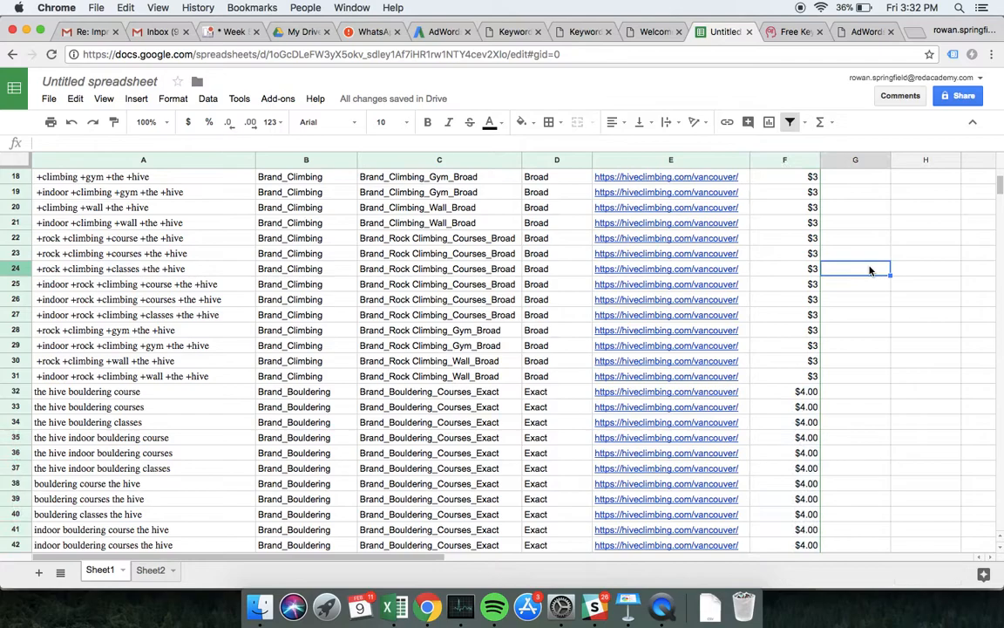
scroll(869, 270, up, 6)
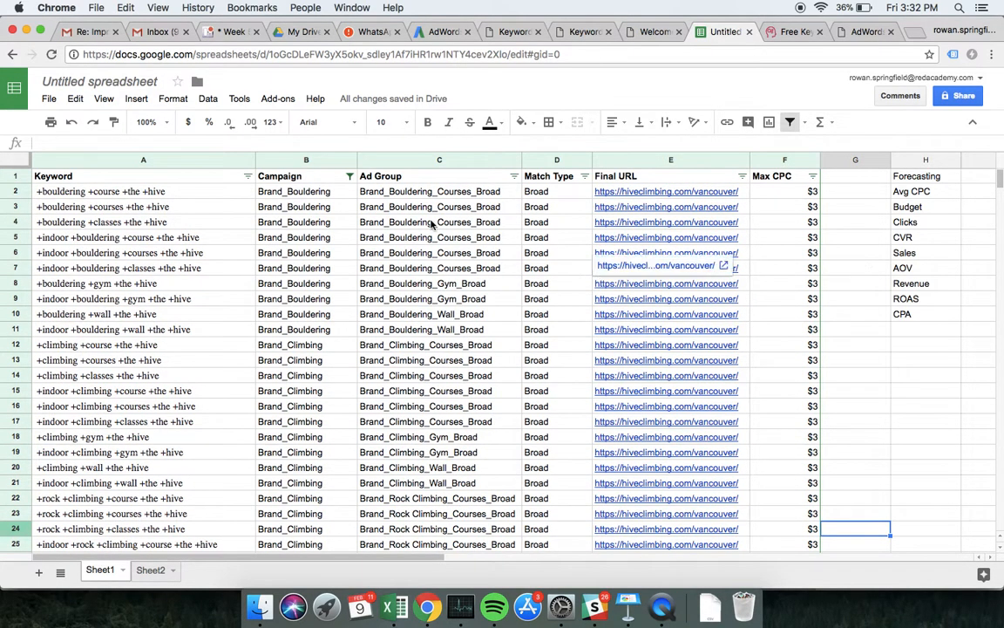
click(350, 177)
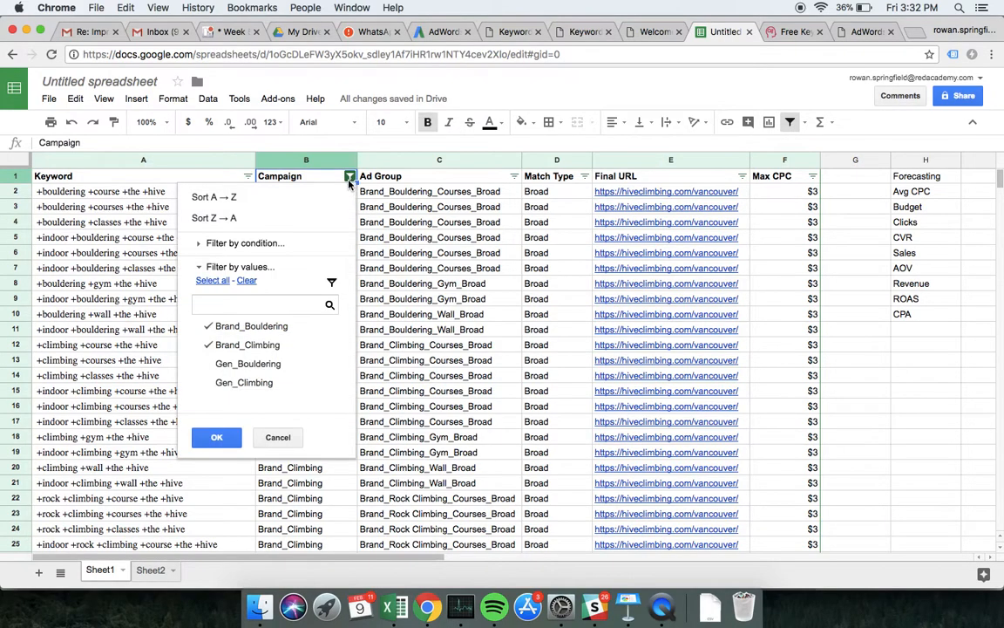
click(236, 364)
click(235, 382)
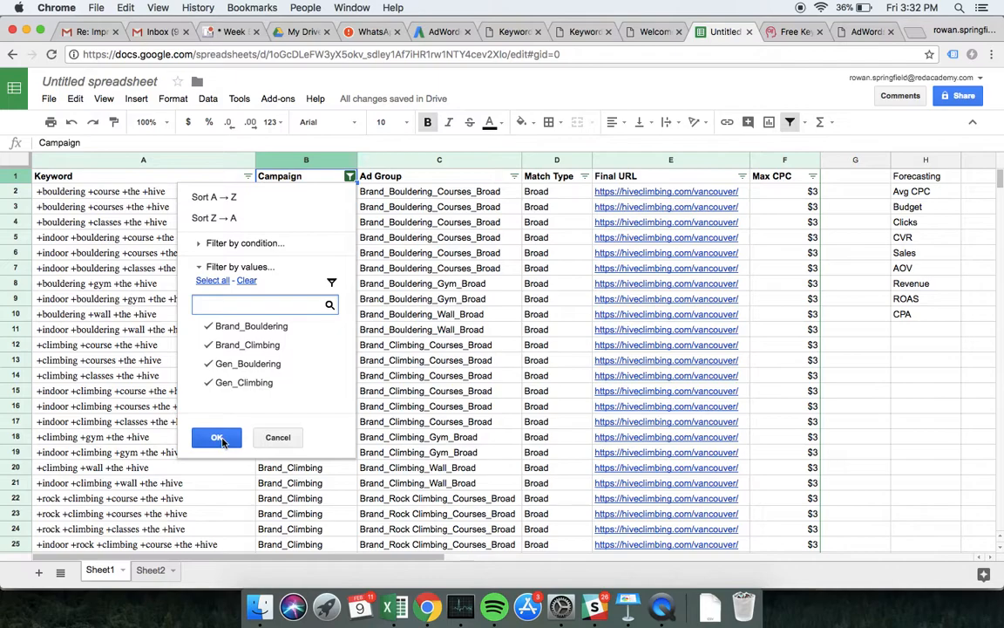
click(218, 439)
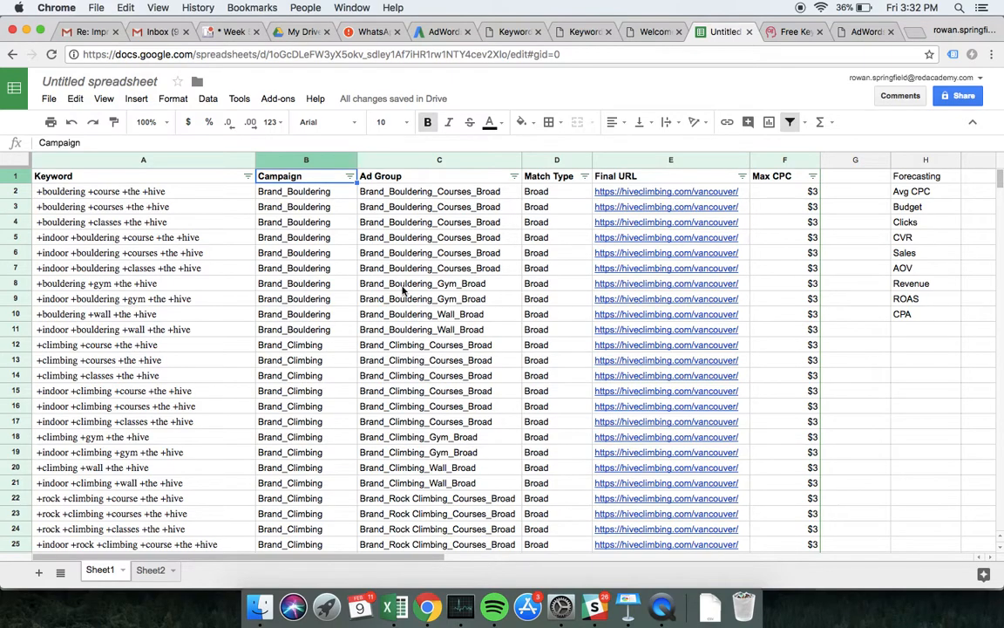
Review the complete keyword list down to row 151, examining the campaigns, ad groups, match types and Max CPC values.
scroll(401, 287, down, 10)
scroll(403, 290, down, 5)
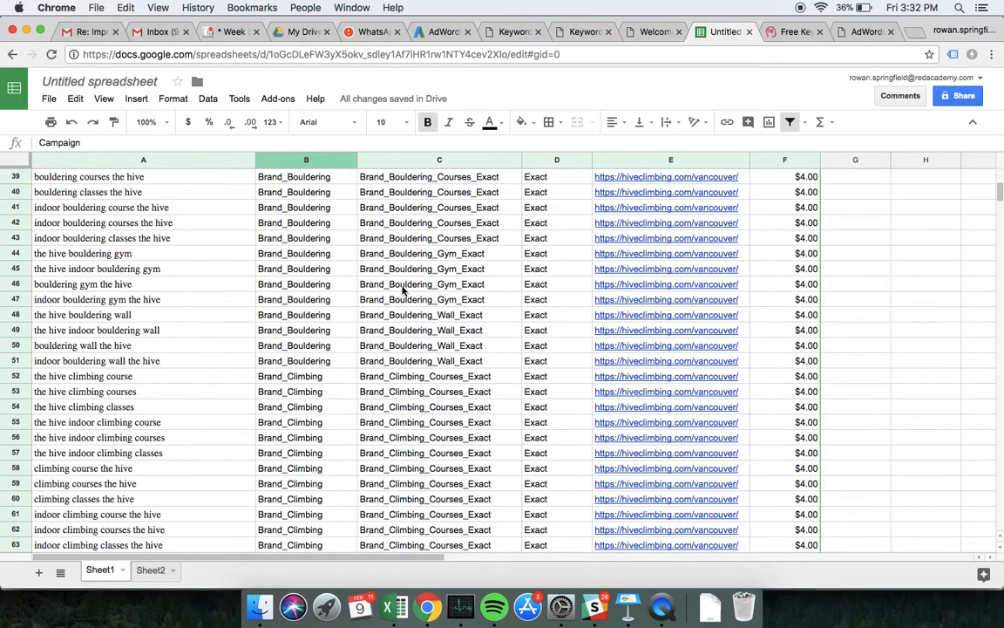
scroll(403, 291, down, 12)
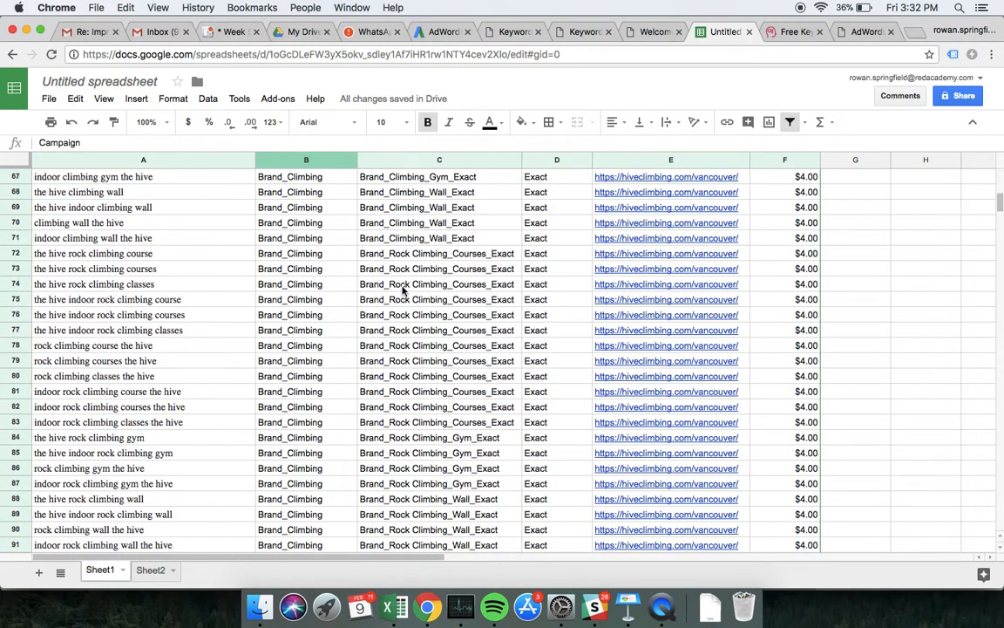
scroll(402, 291, up, 20)
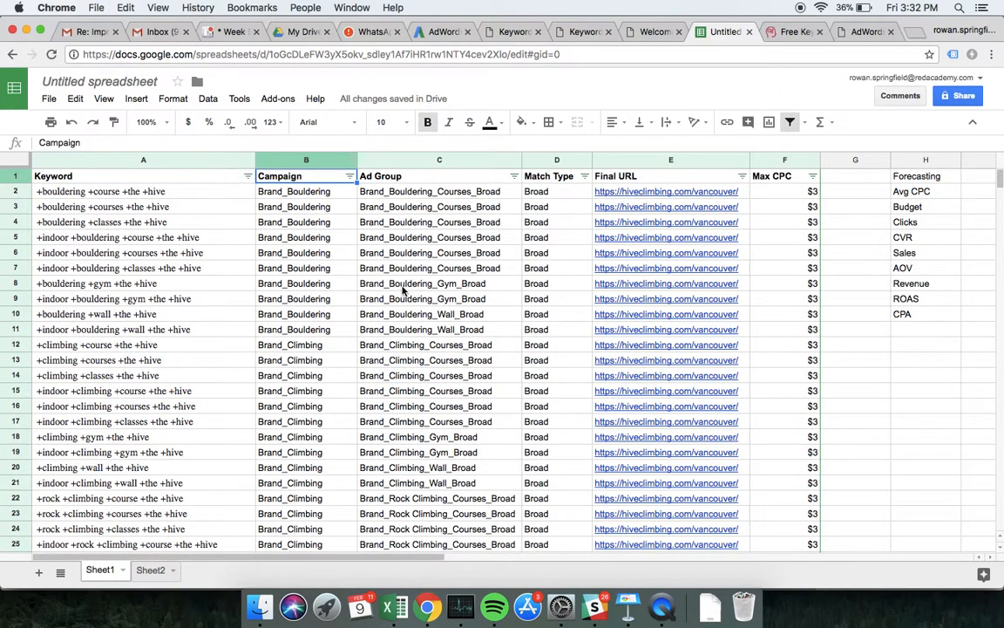
click(349, 177)
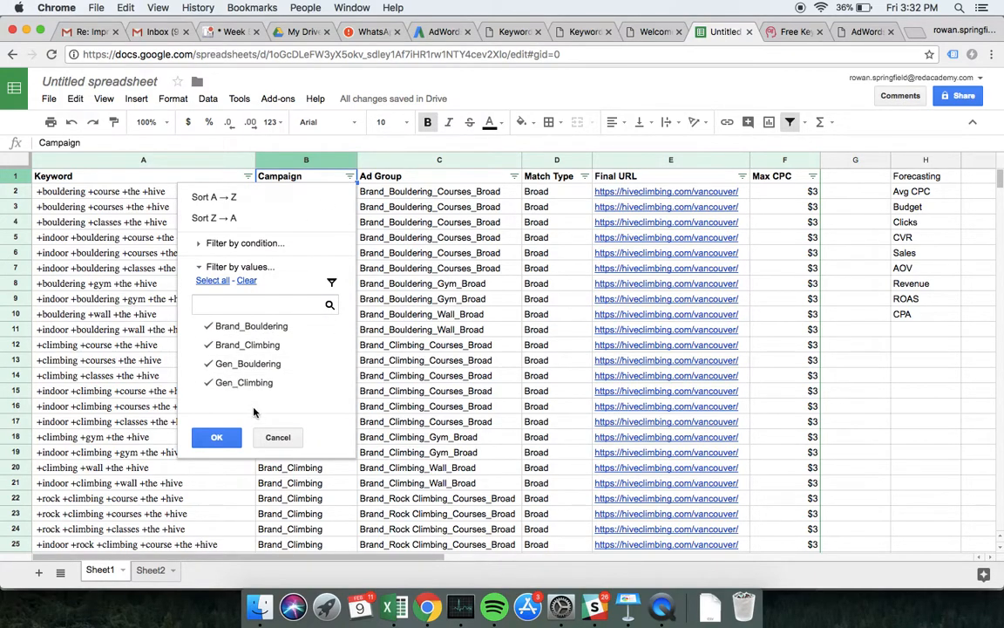
click(275, 438)
scroll(275, 444, down, 15)
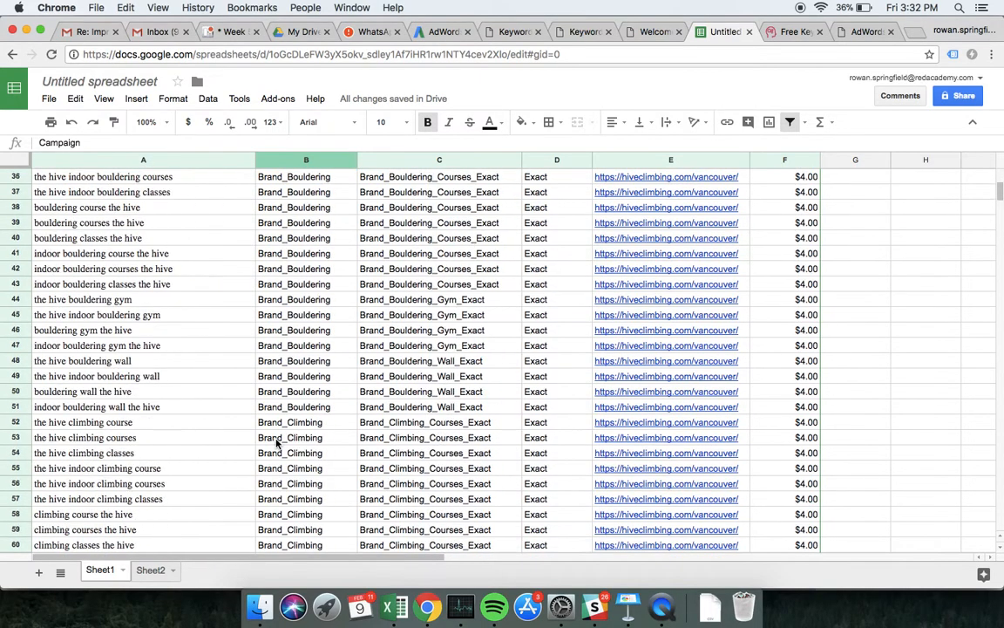
scroll(275, 444, down, 20)
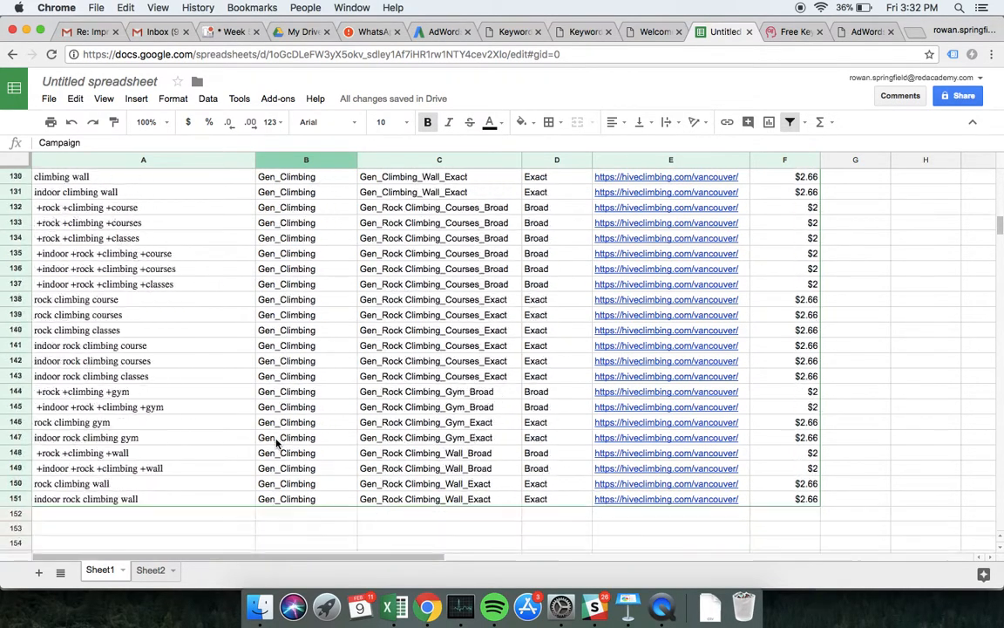
Start a new row 152 with the keyword "the hive" and the campaign "Pure Brand".
click(282, 424)
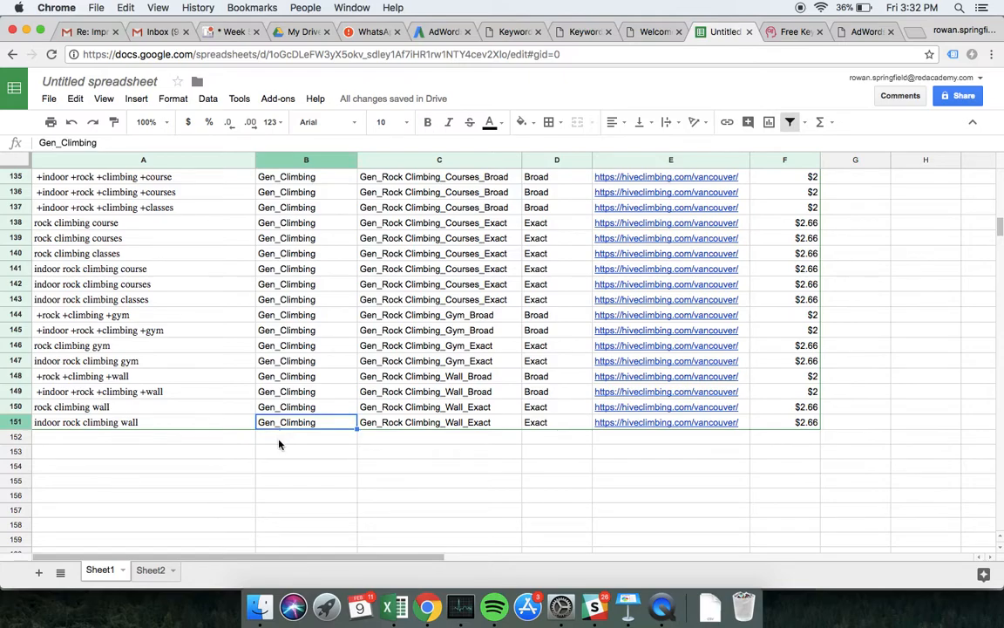
click(279, 442)
text(Pure Brand)
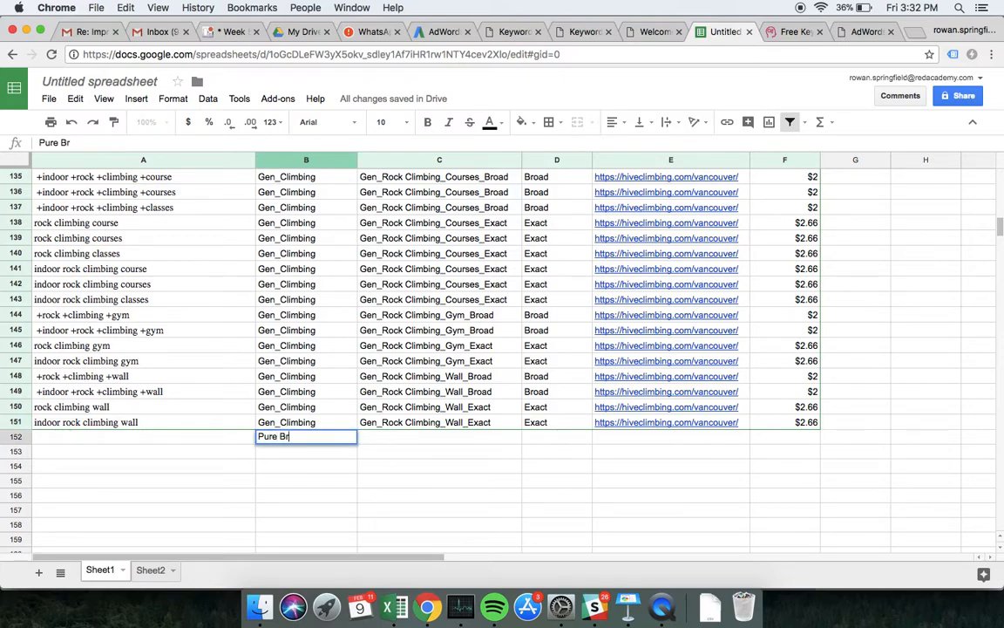
key(Return)
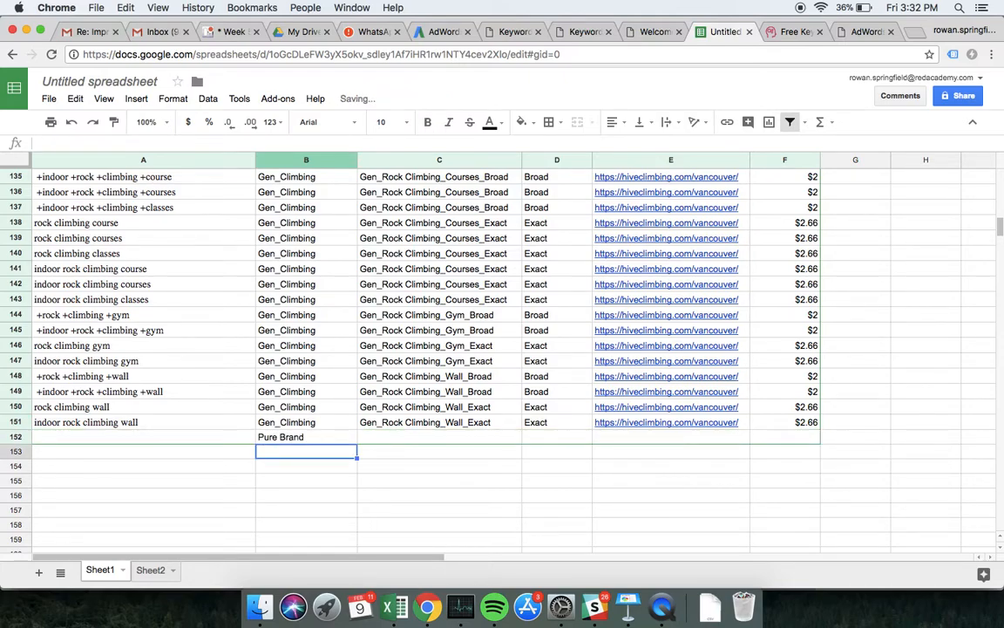
key(Up)
key(Left)
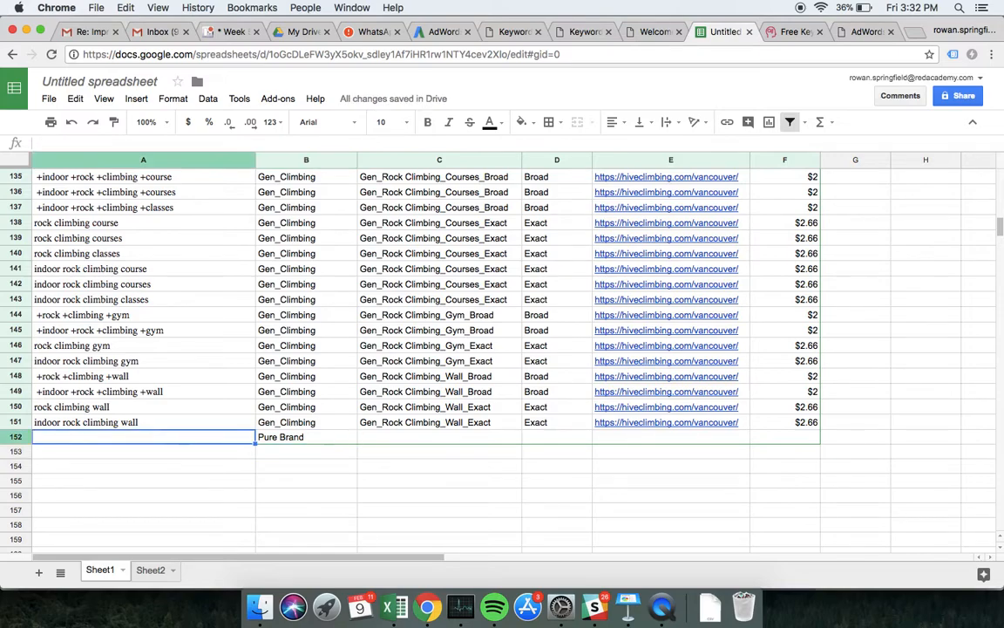
text(the hive)
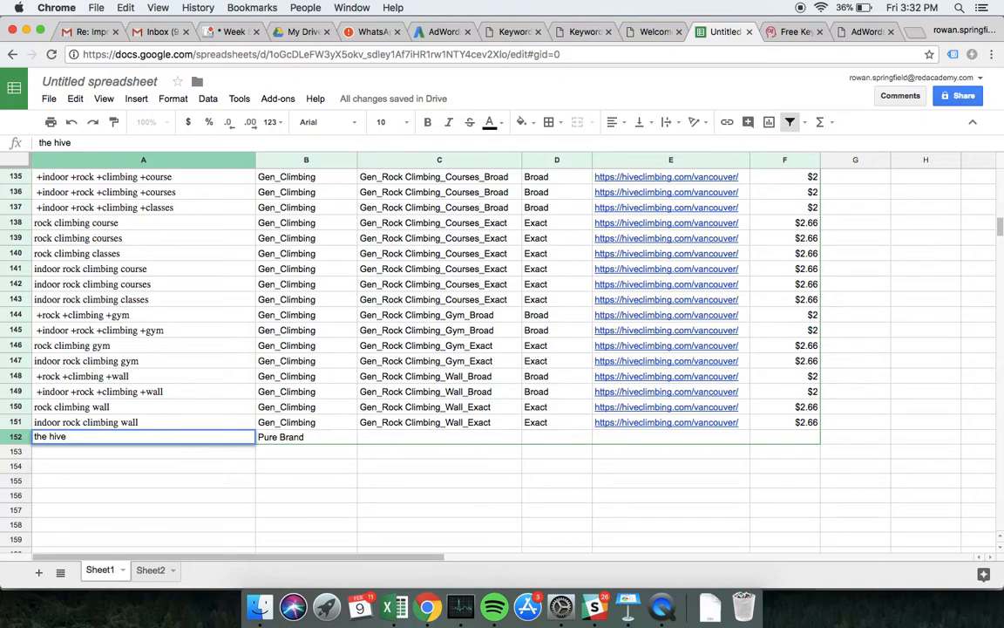
key(Return)
Copy the keyword "the hive" into A153 and modify it to "+the +hive".
key(Up)
key(super+c)
key(Down)
key(super+v)
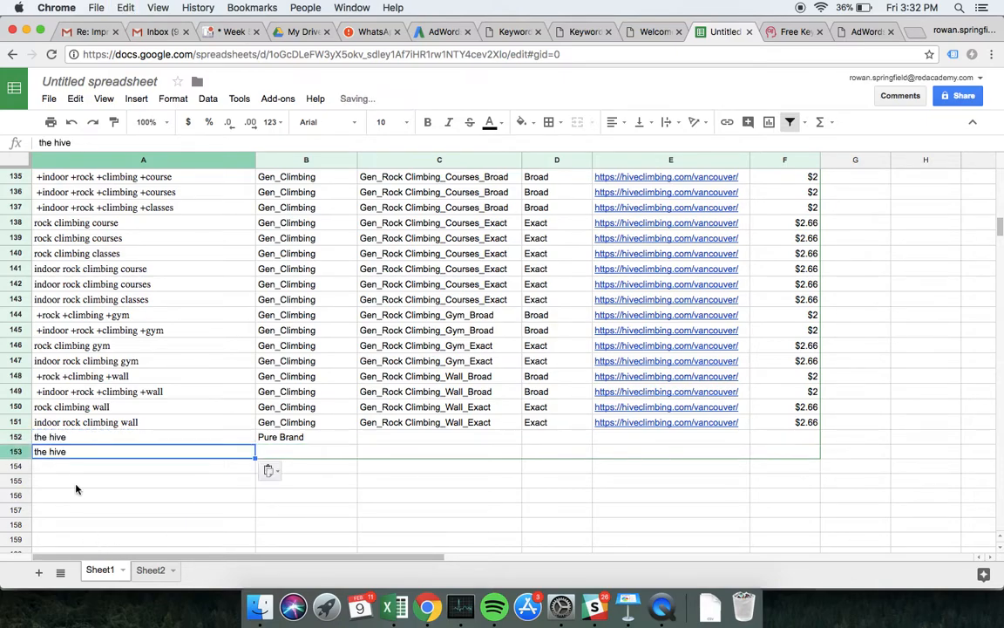
double_click(42, 451)
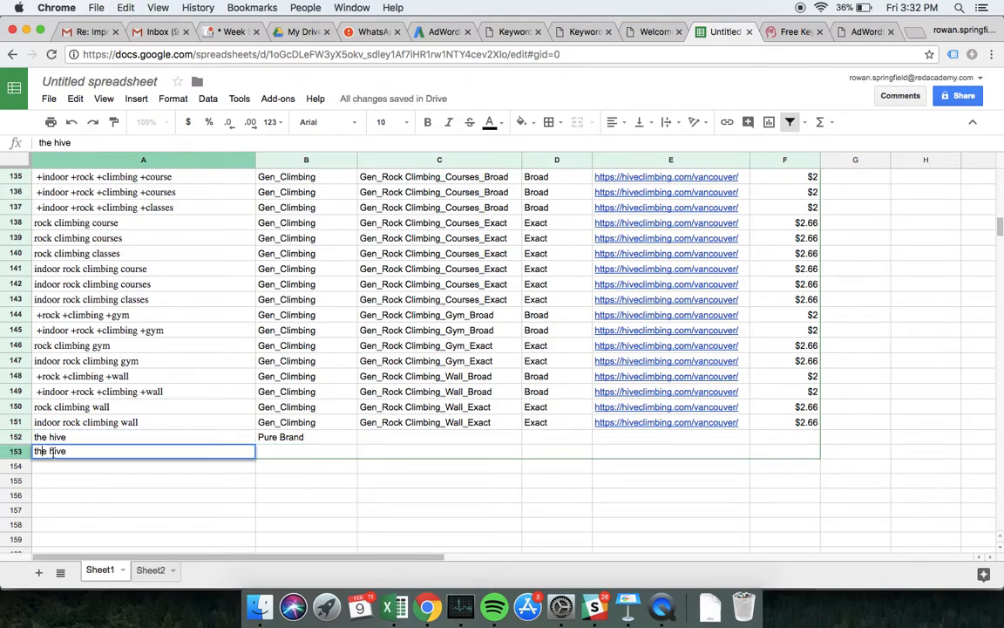
text(+)
click(57, 451)
text(+)
key(Return)
Fill the Pure Brand campaign name down from B152 to B153.
click(331, 435)
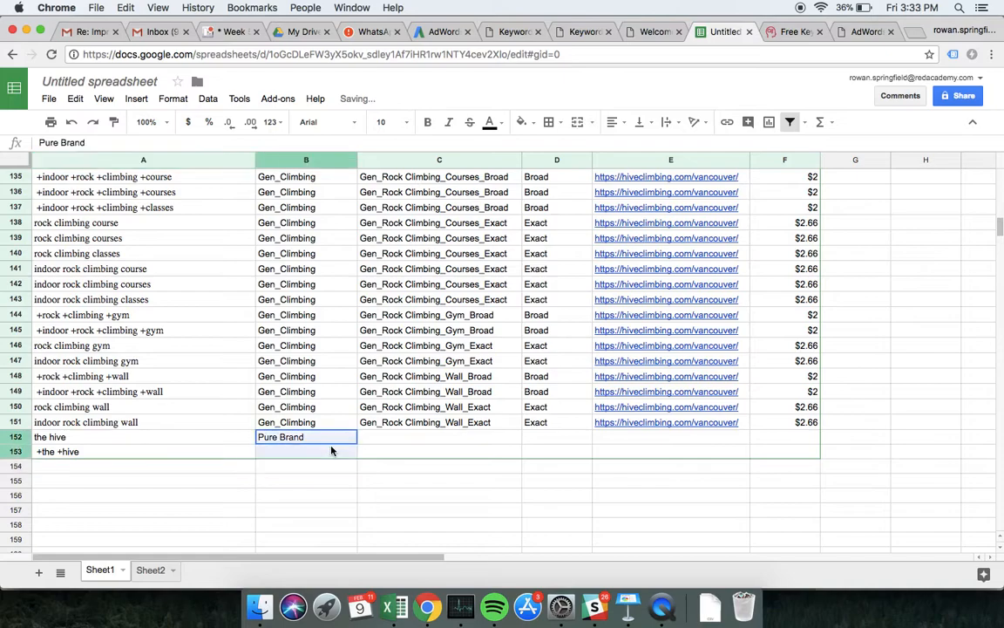
key(shift+Down)
key(ctrl+d)
Enter the ad groups "Pure Brand_Exact" in C152 and "Pure Brand_Broad" in C153.
click(416, 435)
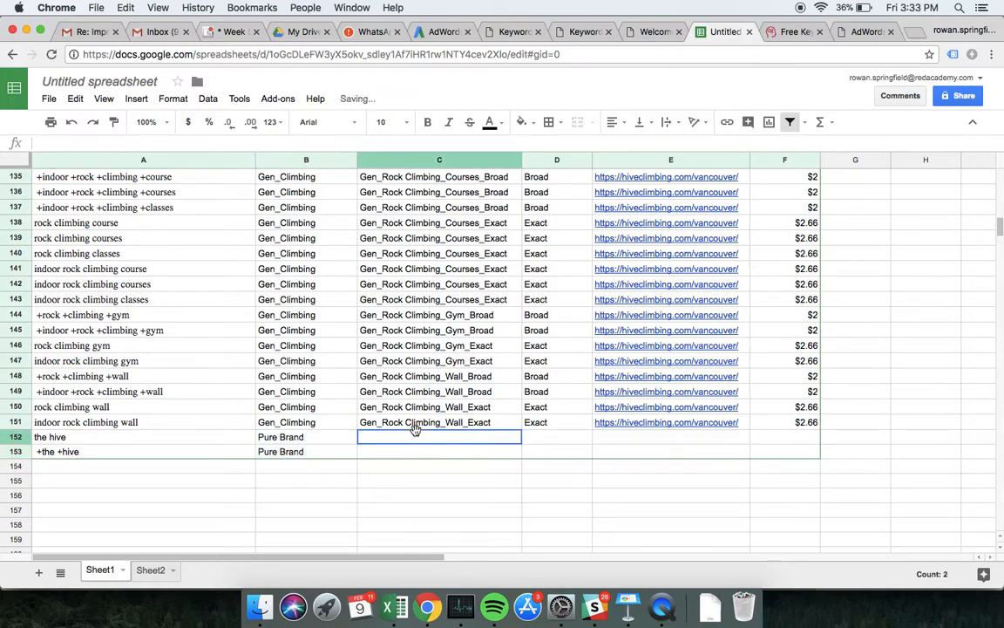
text(Pure Brand)
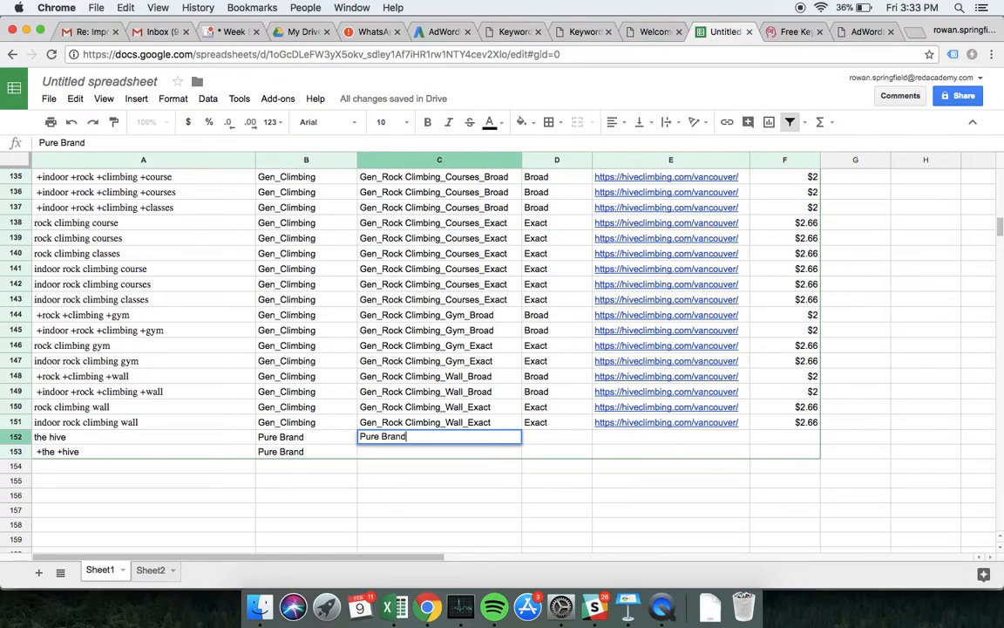
text(_Exact)
key(Return)
key(super+v)
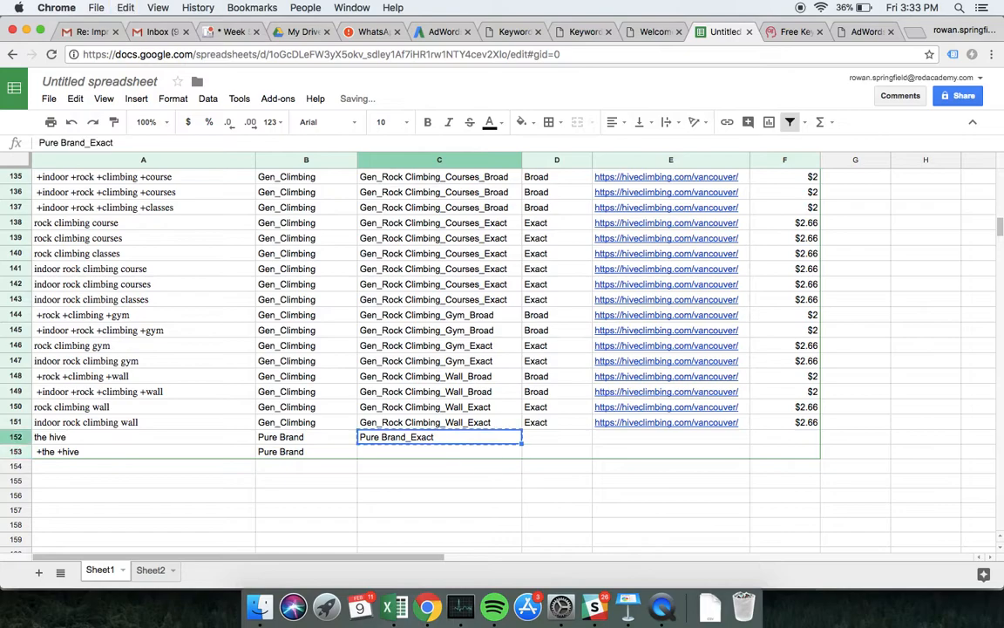
double_click(420, 452)
drag(410, 451, 463, 451)
text(Brand_Broad)
key(Return)
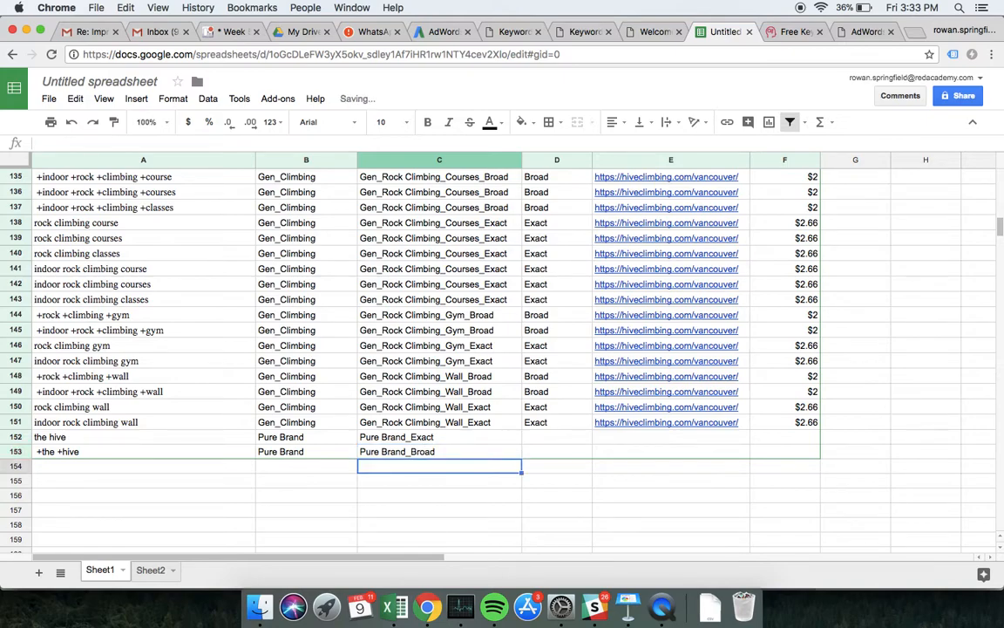
Copy existing match types into the Pure Brand rows: Exact in D152 and Broad in D153.
click(561, 410)
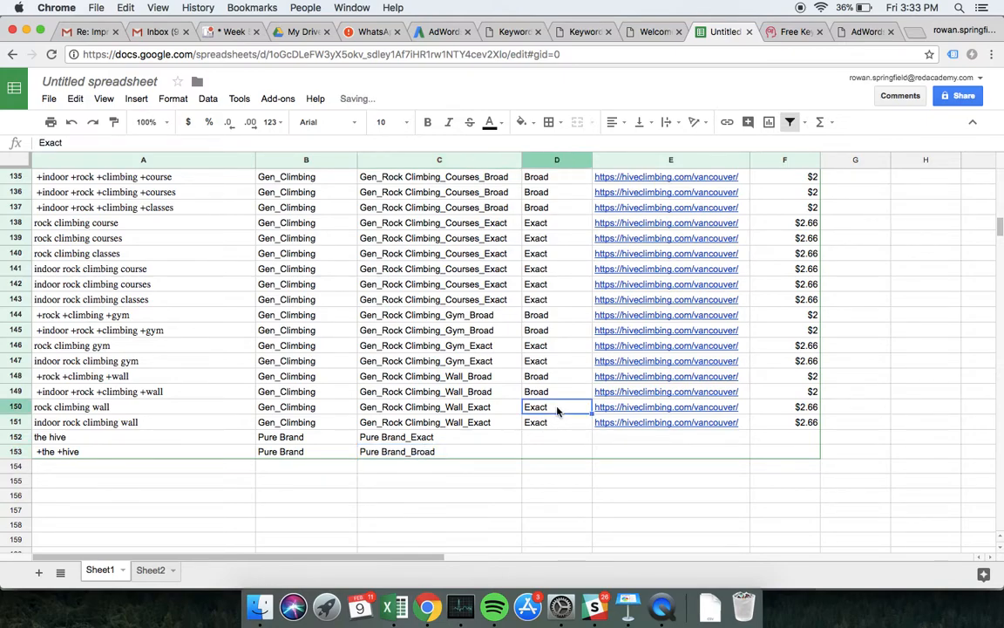
key(super+c)
key(Down)
key(Down)
key(super+v)
key(Up)
key(Up)
key(Up)
key(super+c)
key(Down)
key(Down)
key(Down)
key(Down)
key(super+v)
Fill the hiveclimbing.com/vancouver URL down from E151 into E152:E153.
key(Right)
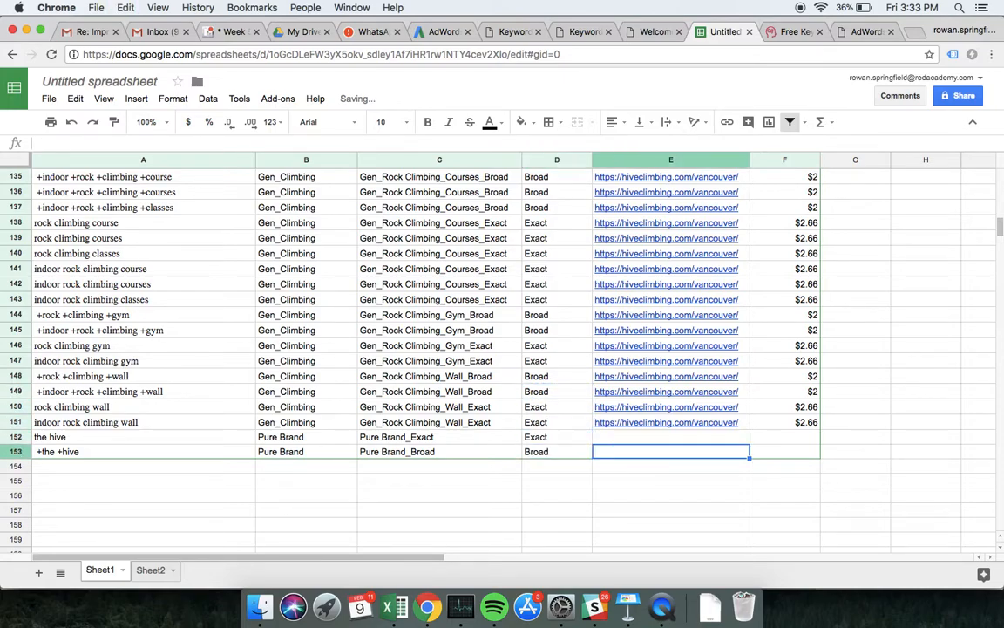
key(shift+Up)
key(shift+Up)
key(super+d)
key(Right)
Enter Max CPC bids of 4 in F152 and 3 in F153, and format both as currency.
key(Up)
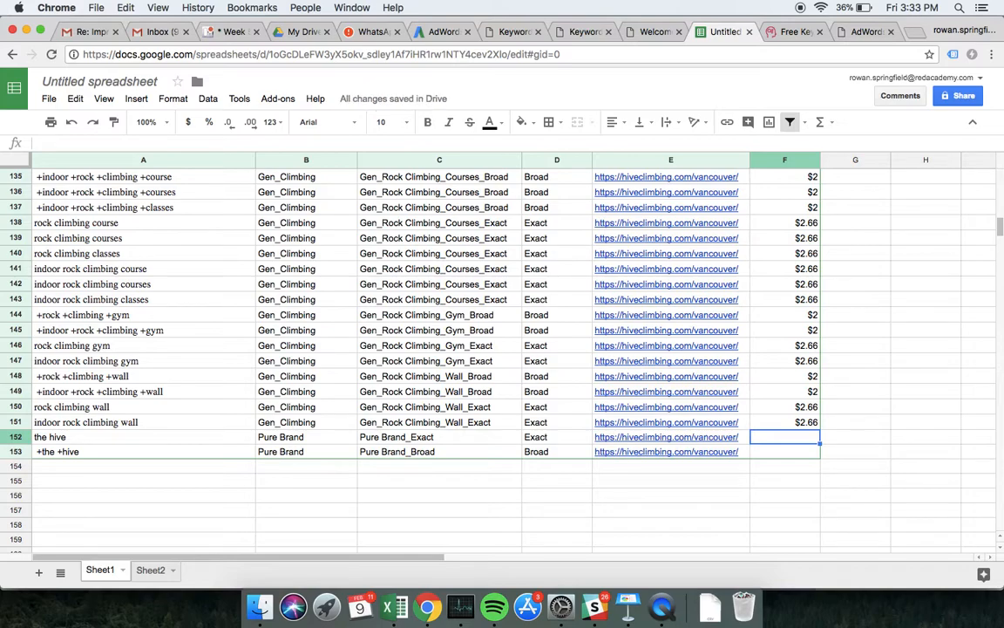
text(4)
key(Return)
text(3)
key(Return)
key(Up)
key(Up)
key(shift+Down)
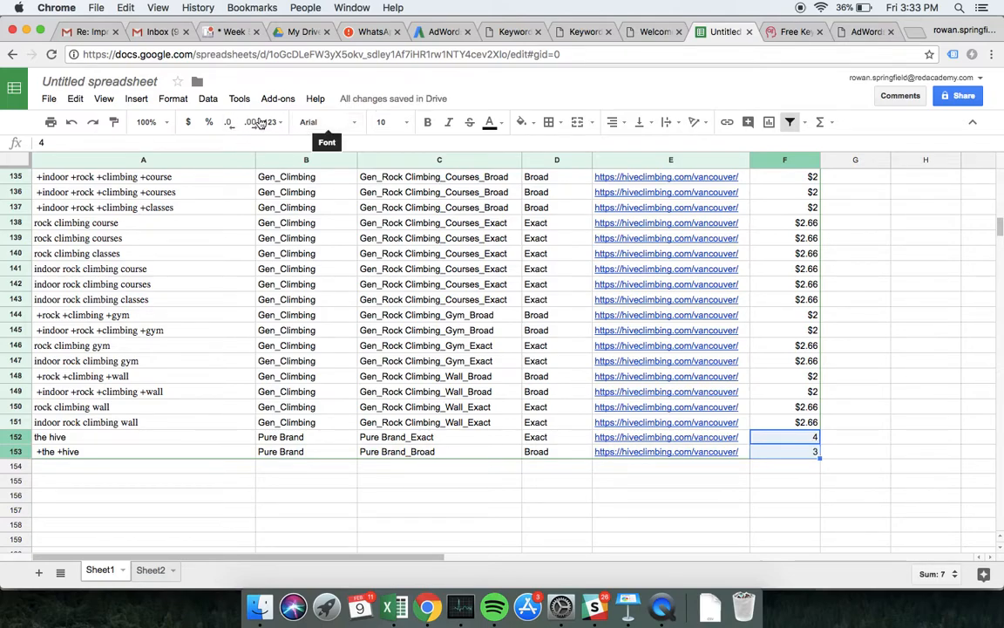
click(187, 122)
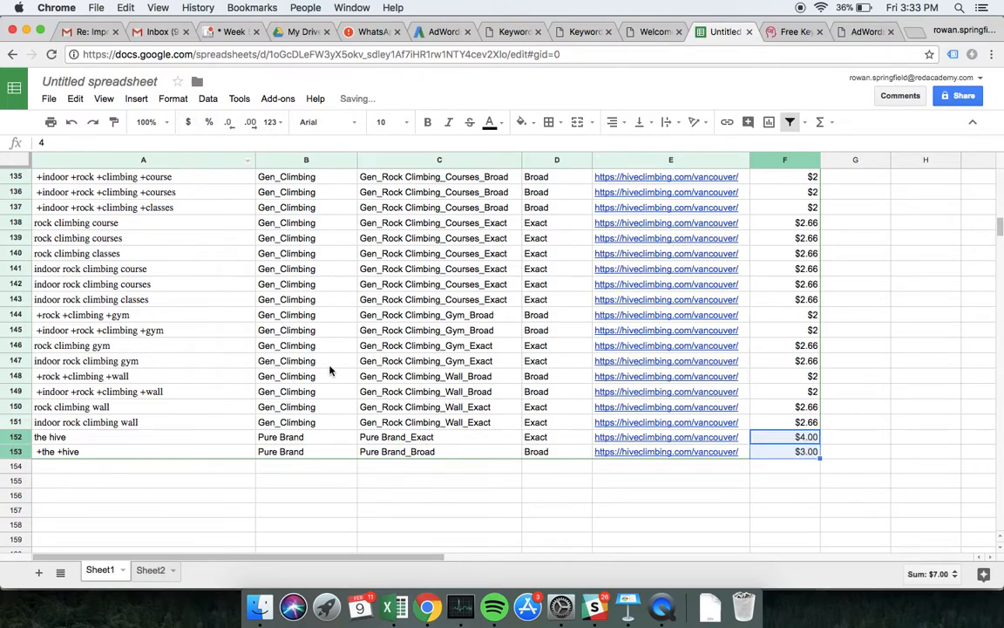
click(319, 470)
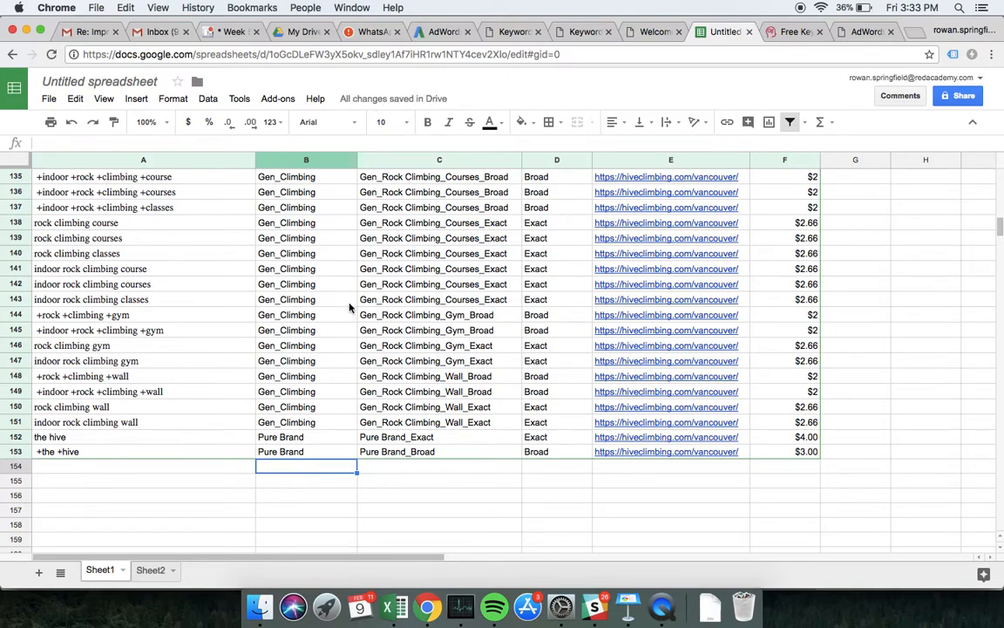
Review the Brand, generic and Pure Brand rows of the keyword list.
scroll(402, 348, up, 10)
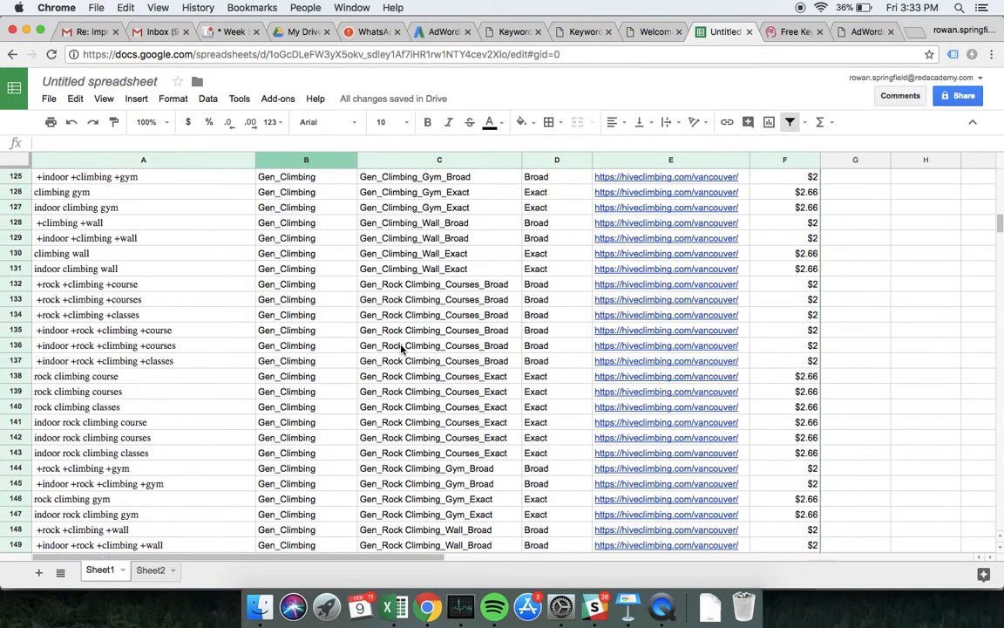
scroll(402, 348, up, 7)
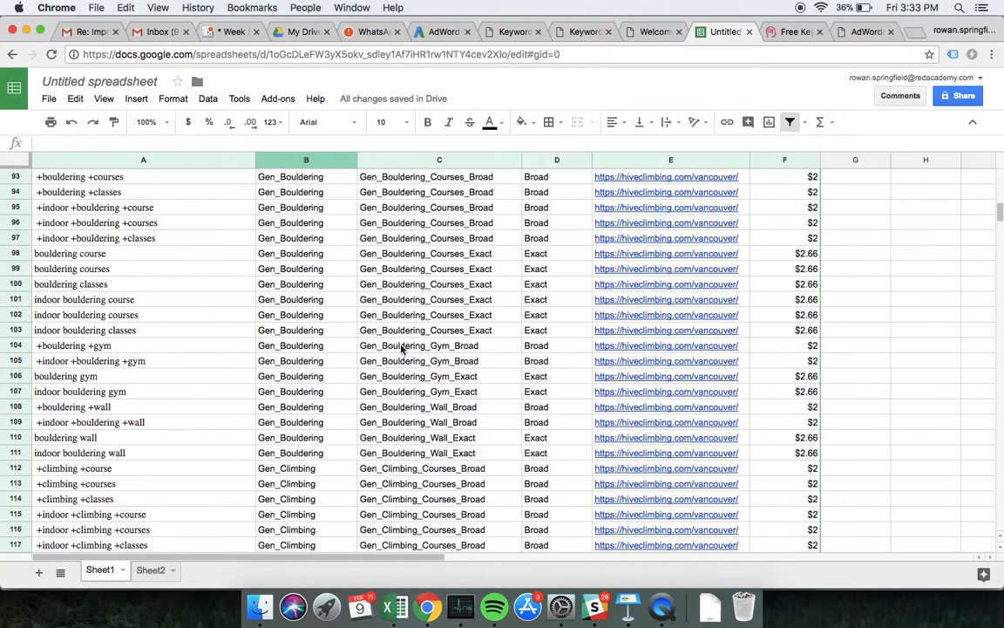
scroll(301, 354, down, 2)
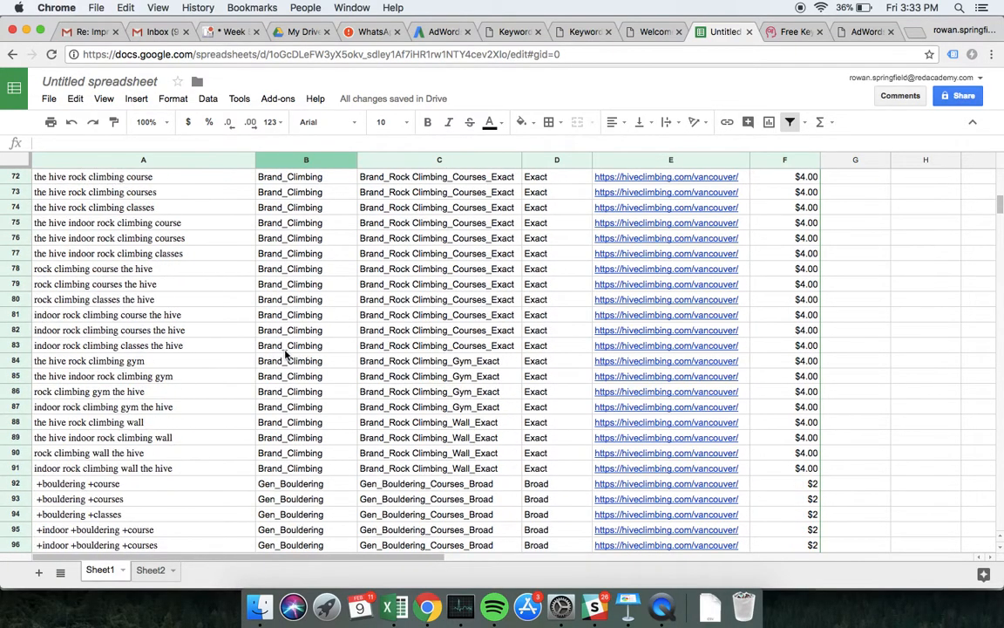
scroll(262, 431, down, 2)
scroll(261, 431, down, 18)
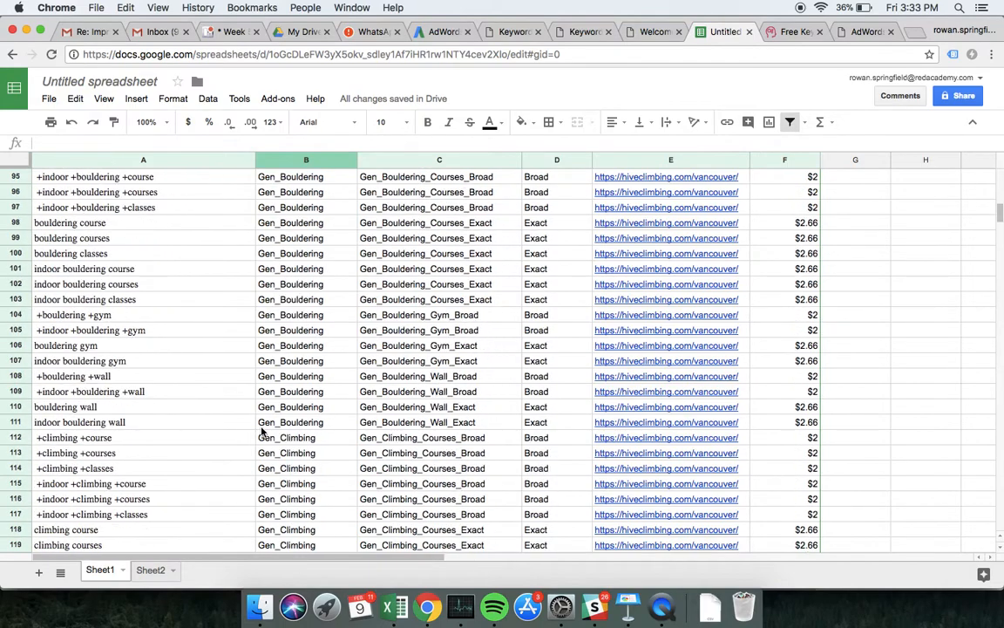
scroll(261, 431, up, 3)
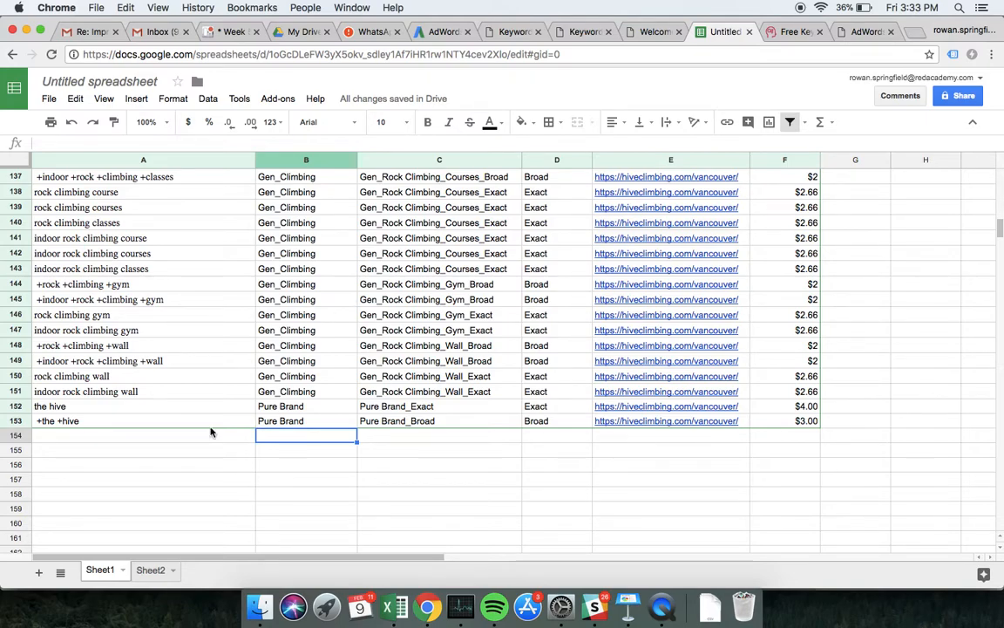
Duplicate all ad rows on Sheet2, A2:M37, directly below the existing ones, starting at A38.
click(143, 572)
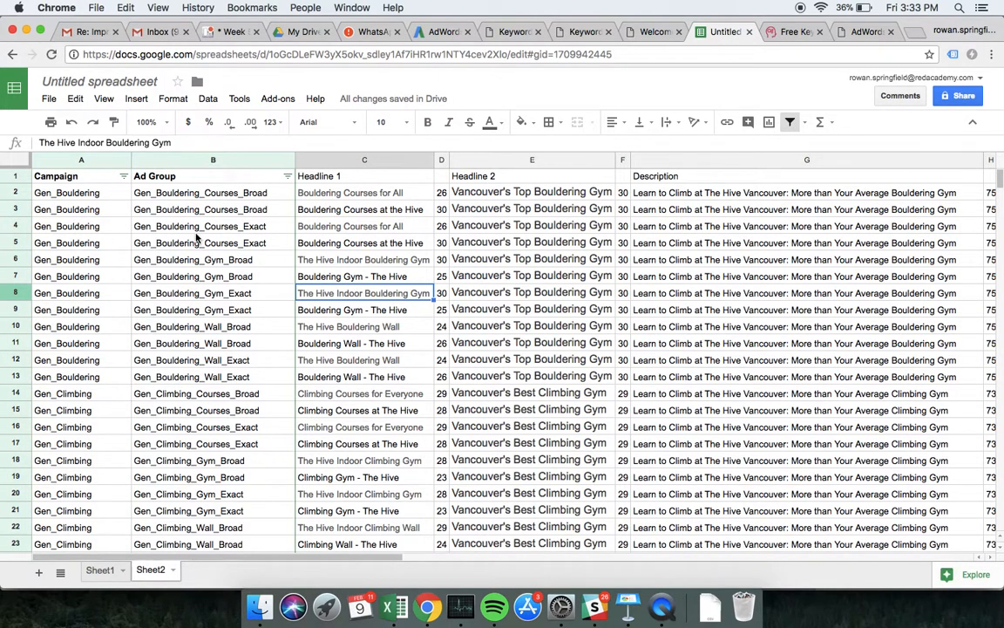
click(63, 190)
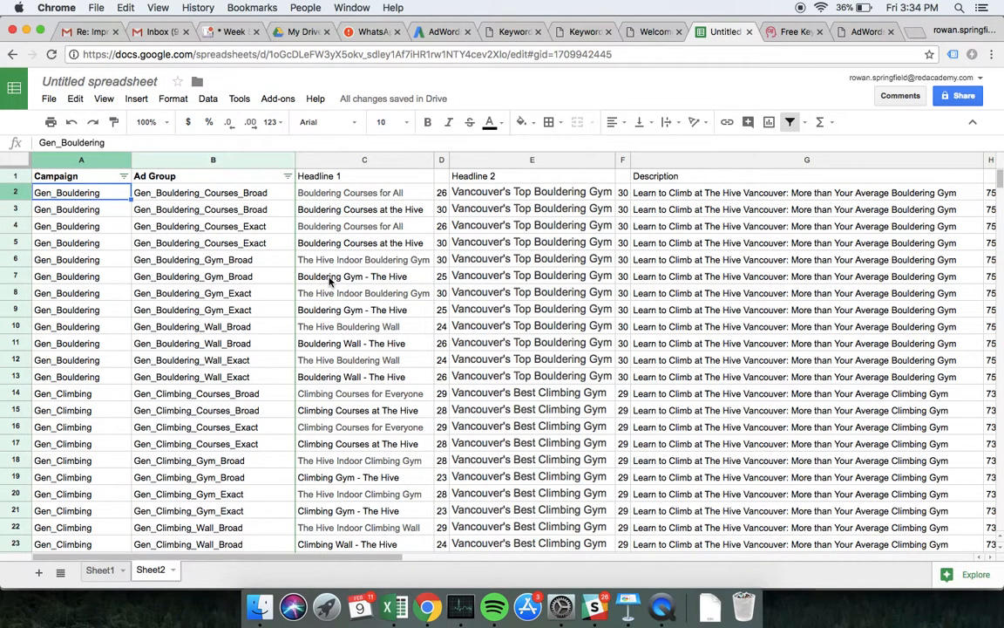
scroll(331, 280, right, 6)
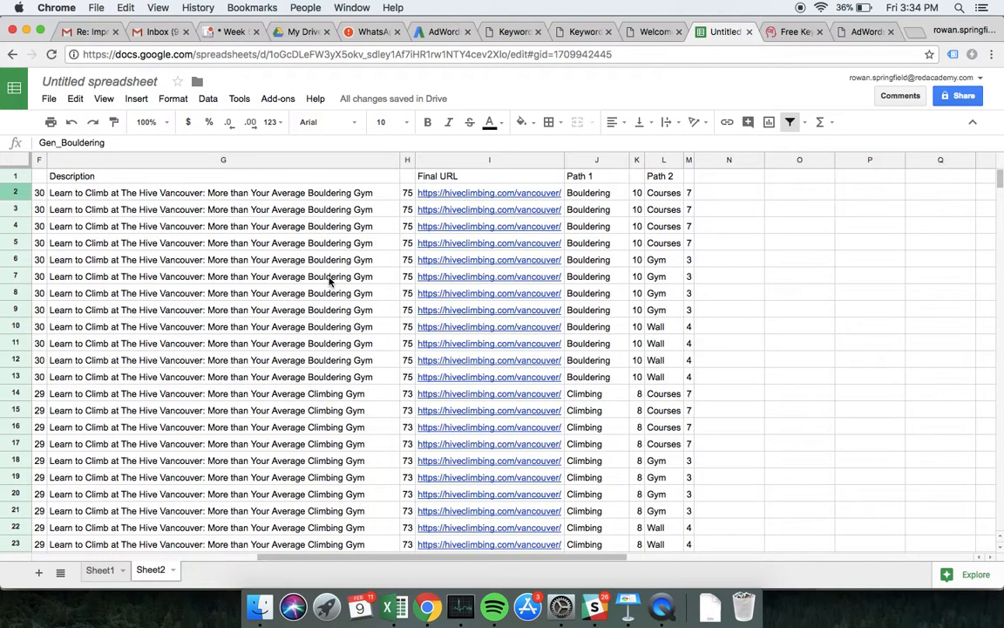
scroll(330, 280, left, 6)
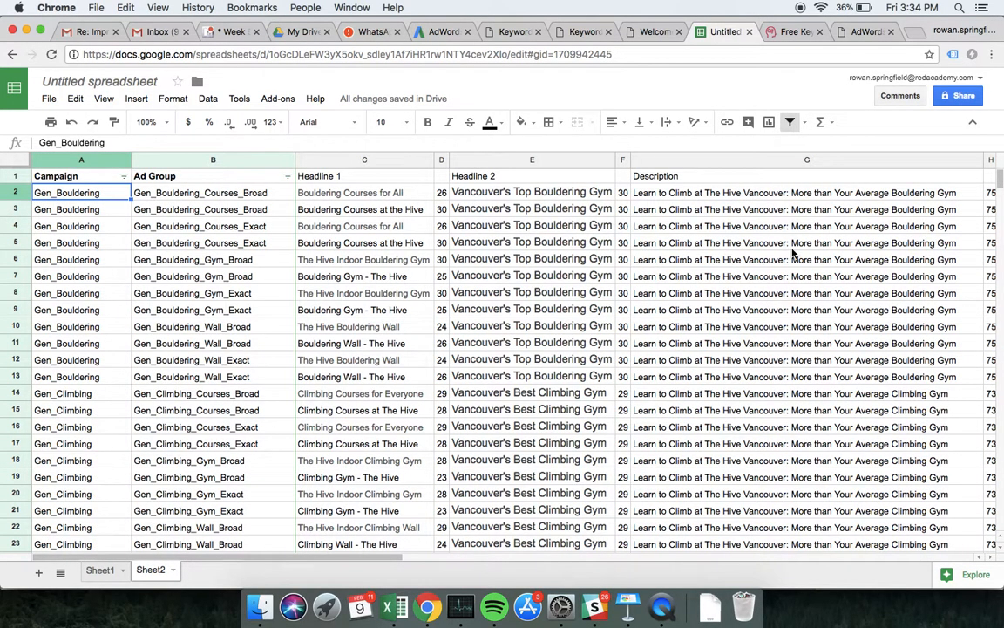
scroll(793, 253, down, 7)
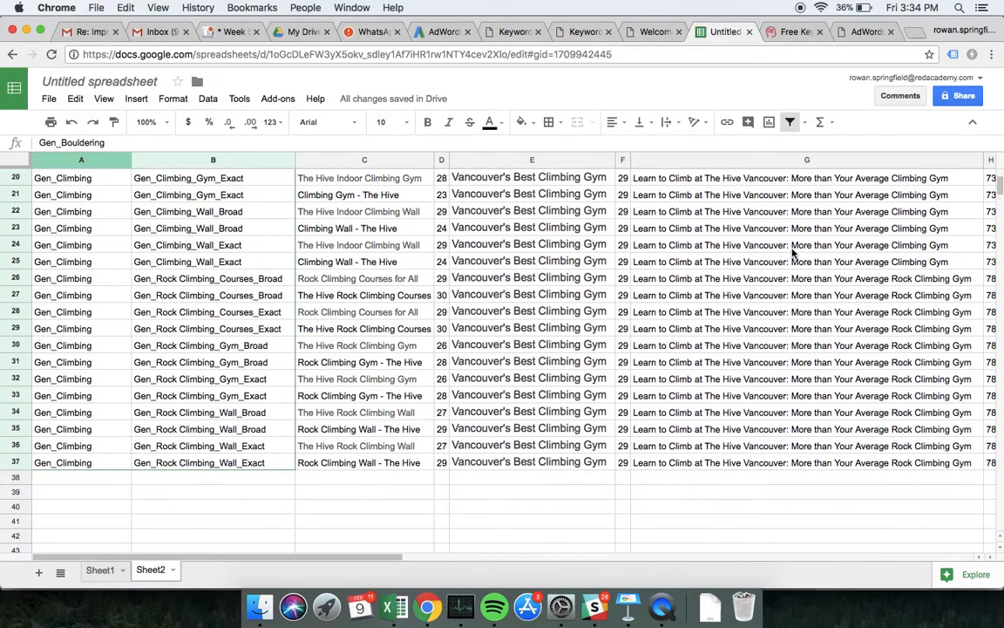
scroll(792, 253, right, 6)
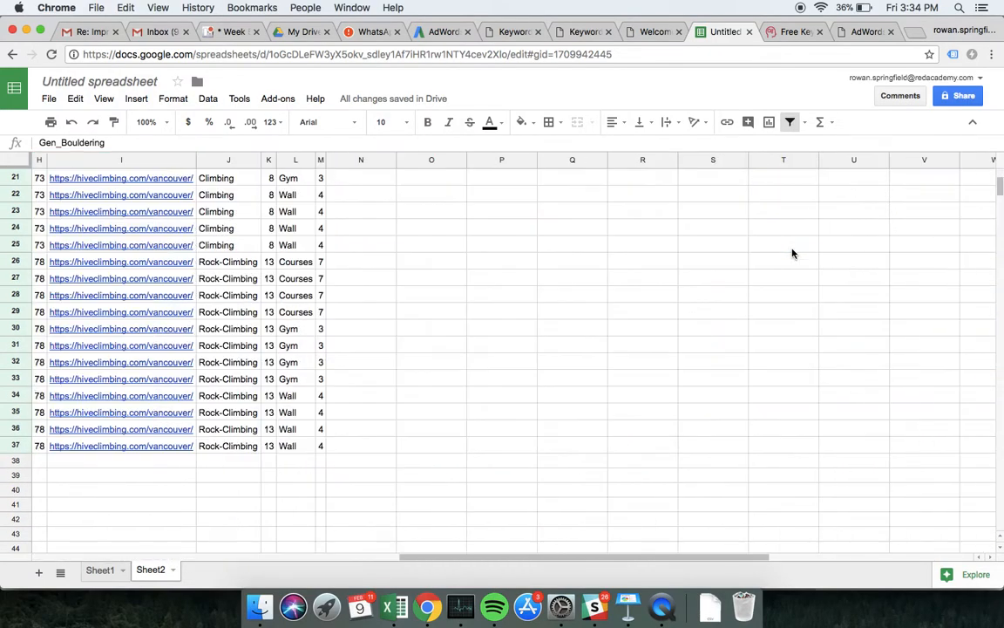
shift+click(321, 445)
key(ctrl+c)
scroll(321, 447, left, 10)
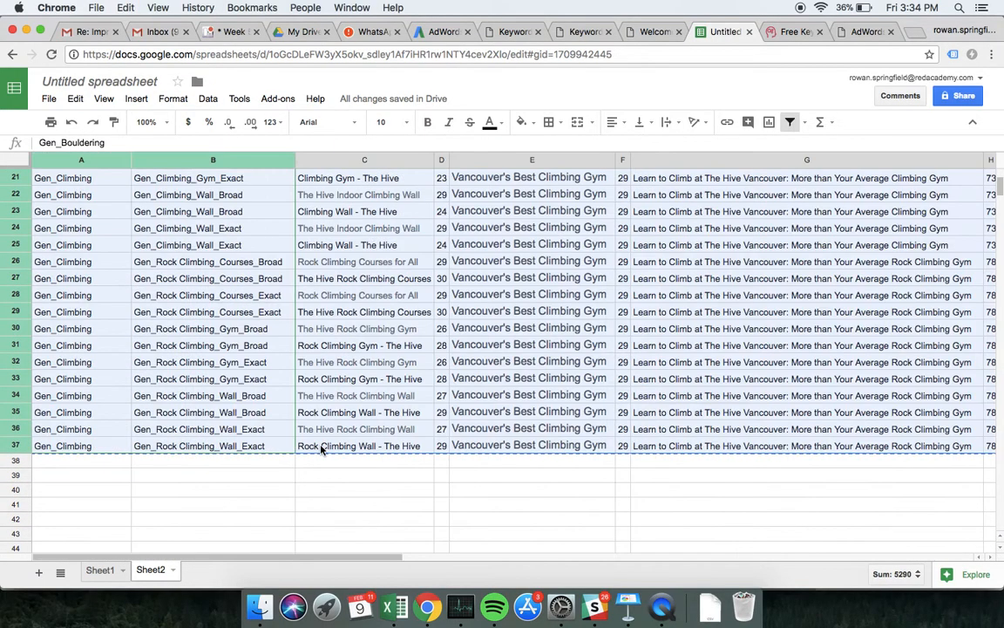
click(110, 465)
key(super+v)
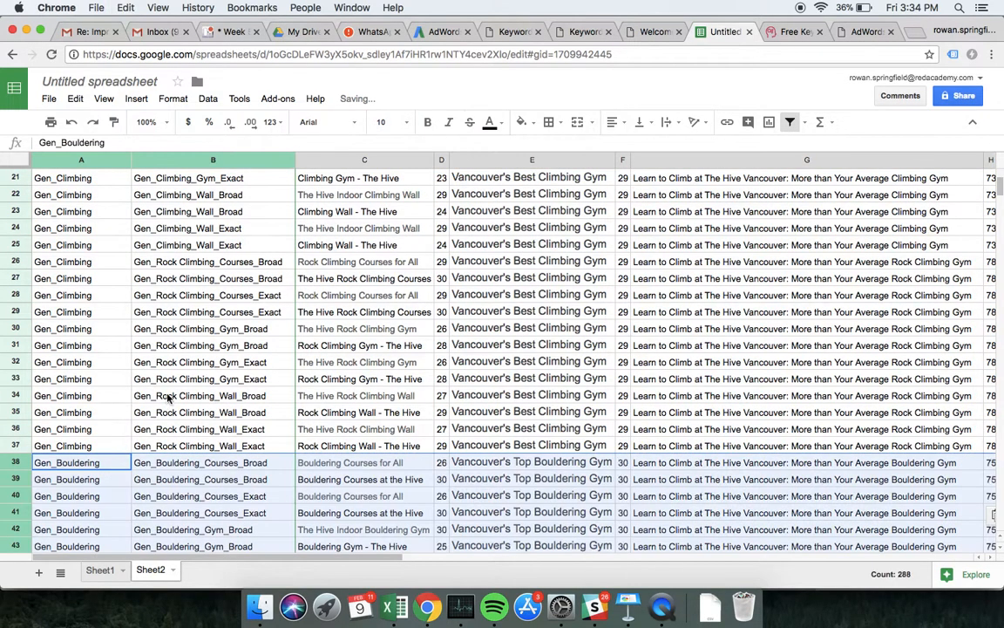
Replace every "gen" with "Brand" in the campaign and ad group names of the duplicated ads, Sheet2 A38:B73.
scroll(168, 398, down, 3)
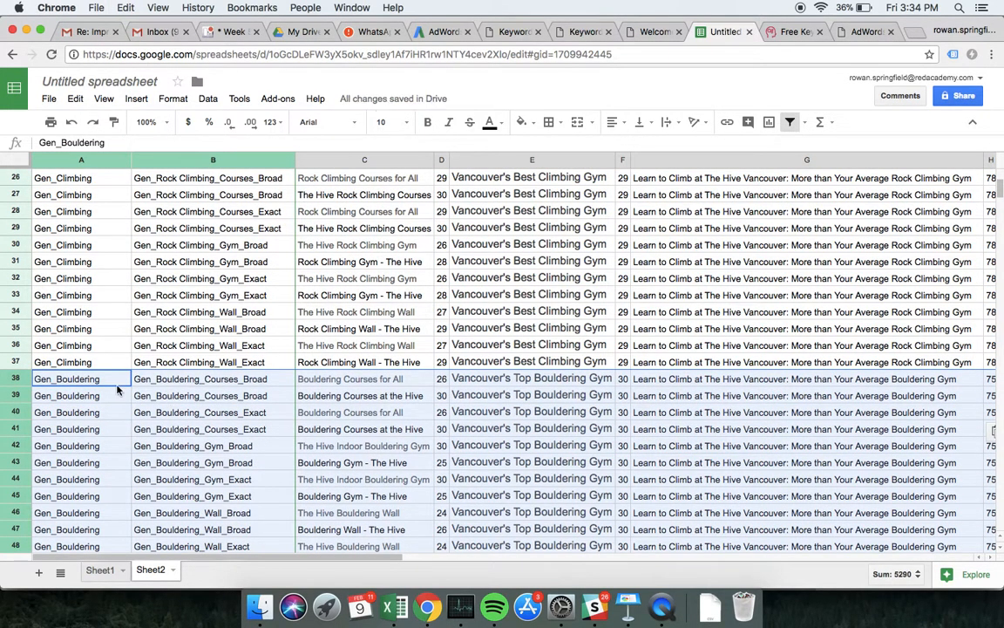
click(100, 380)
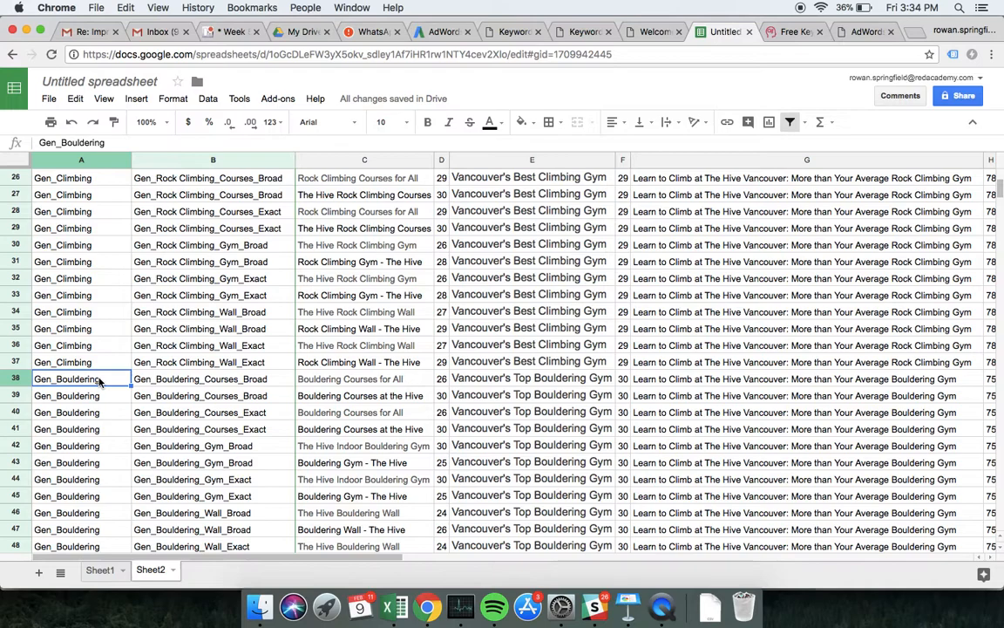
key(shift+Right)
key(super+shift+Down)
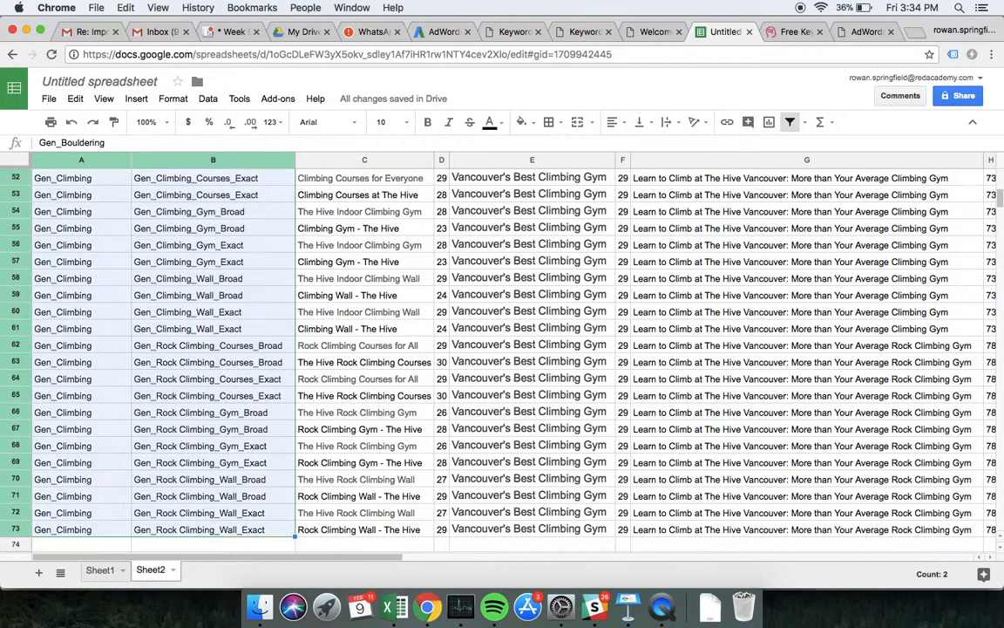
click(75, 99)
click(116, 253)
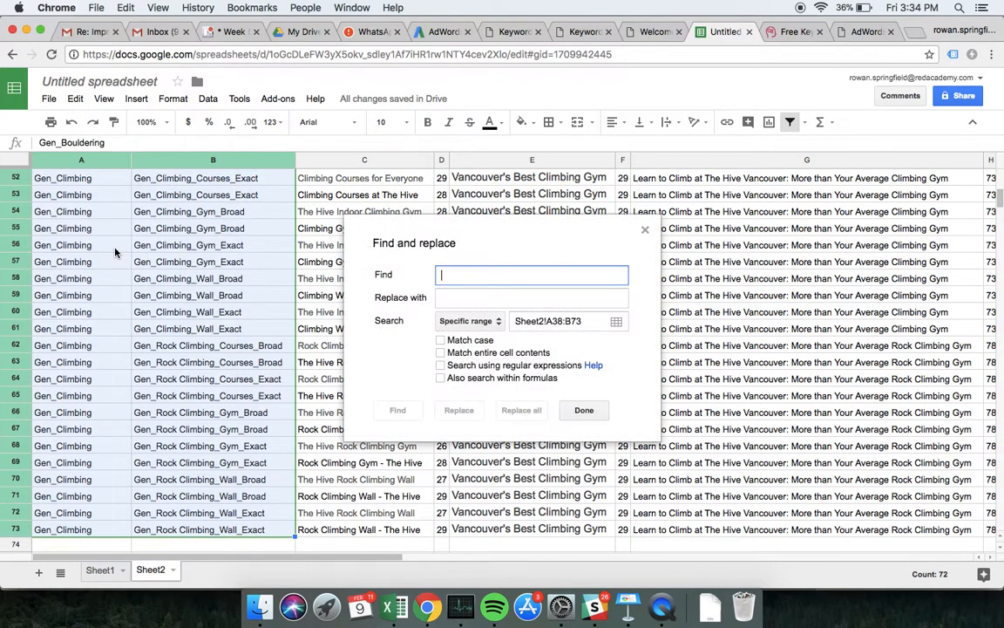
text(gen)
key(Tab)
text(Brand)
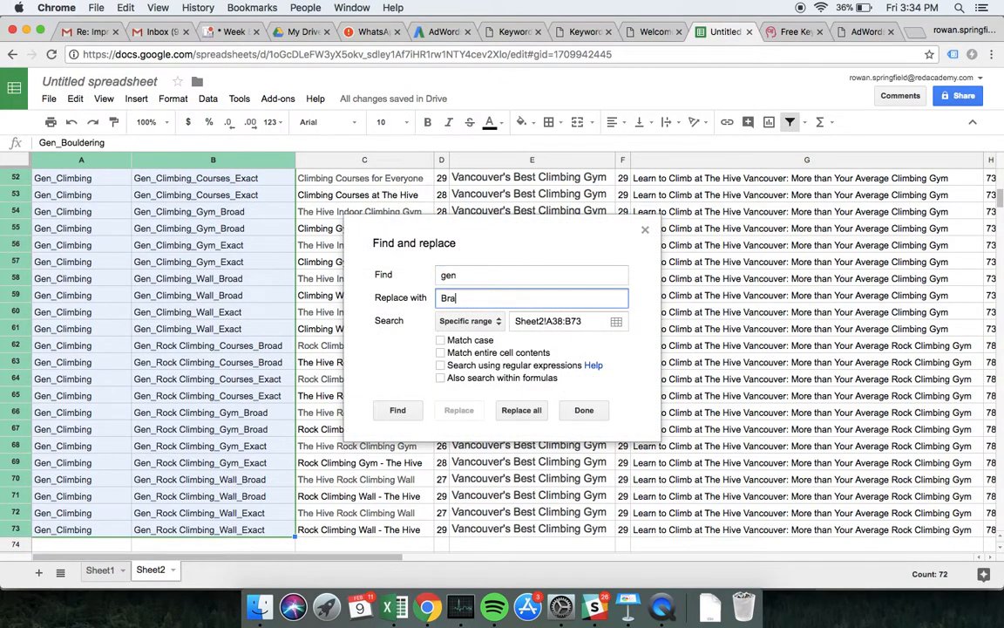
click(521, 411)
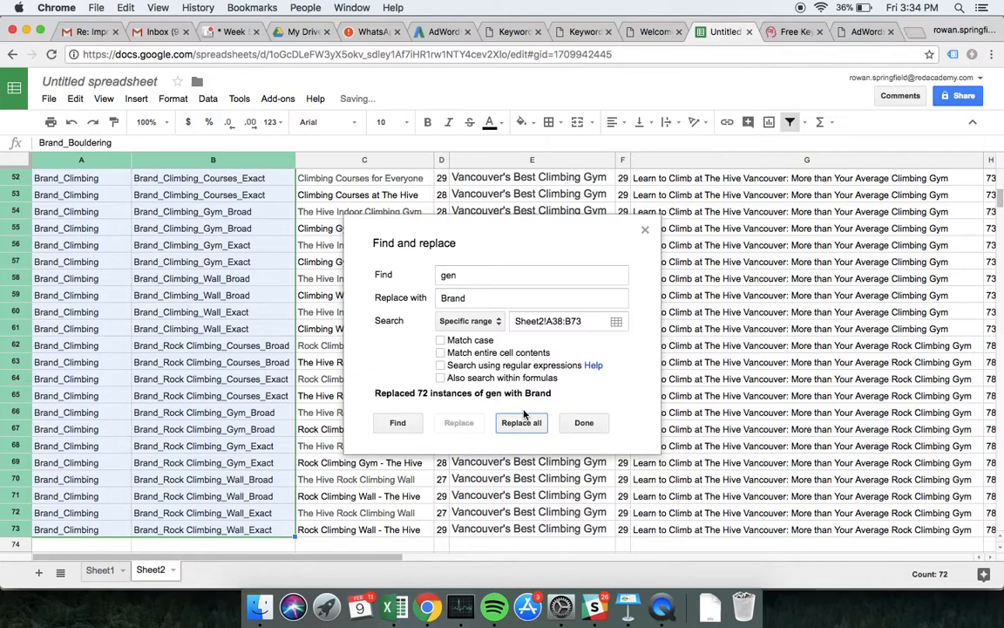
click(581, 411)
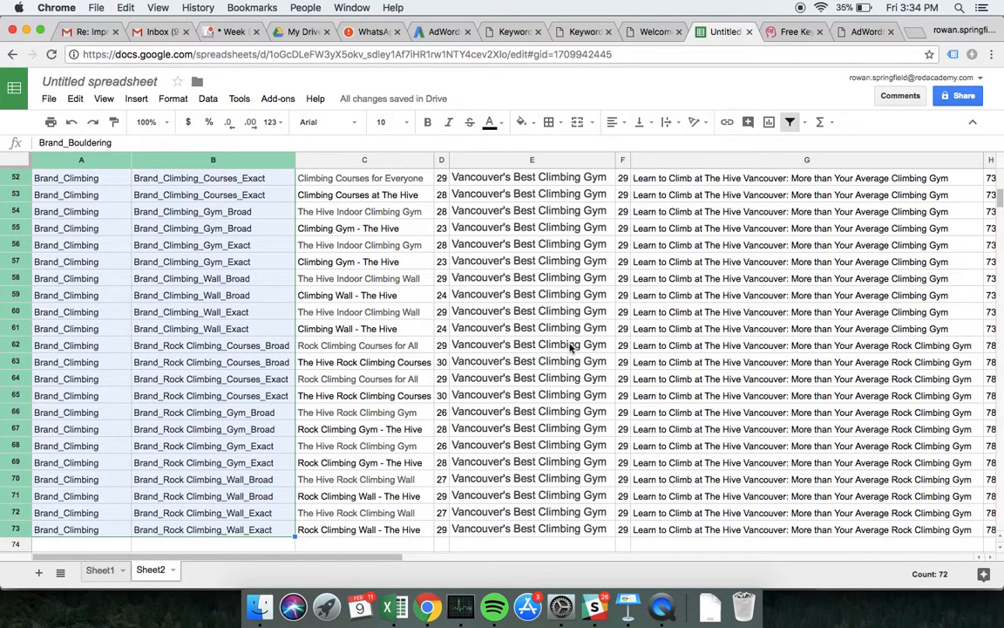
Copy the Pure Brand campaign and ad group names from Sheet1 B152:C153 into Sheet2 twice, at A74 and A76.
click(103, 572)
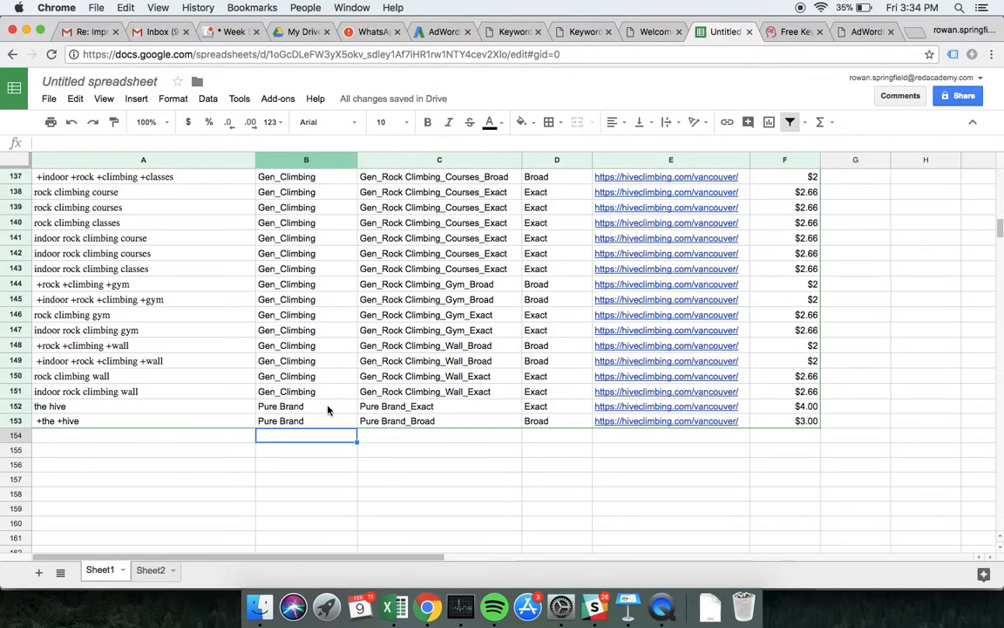
drag(327, 409, 370, 418)
key(super+c)
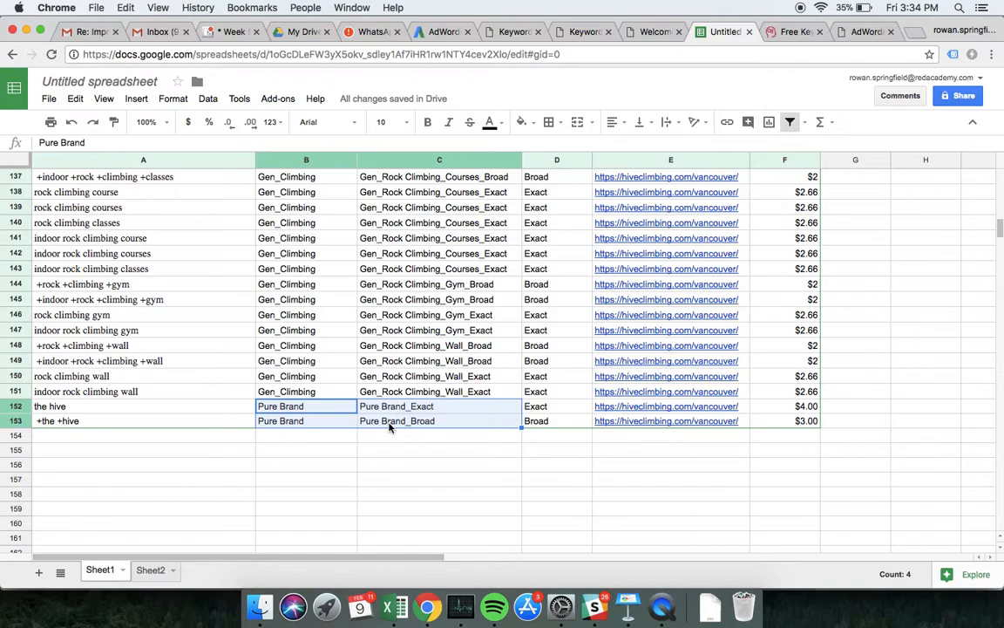
click(146, 571)
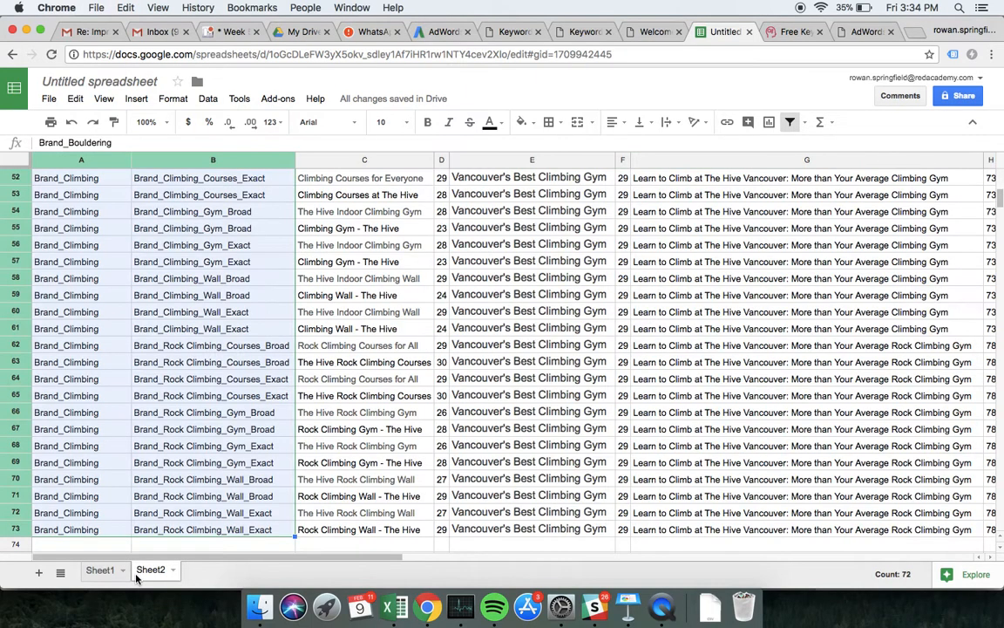
scroll(140, 499, down, 1)
click(98, 495)
key(super+v)
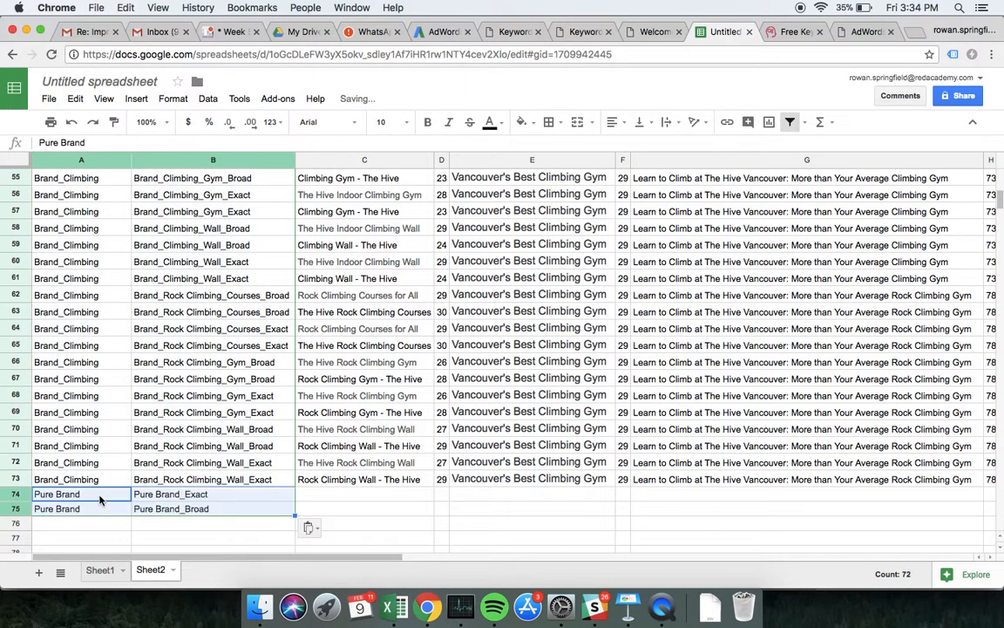
click(95, 521)
key(super+v)
scroll(139, 414, down, 1)
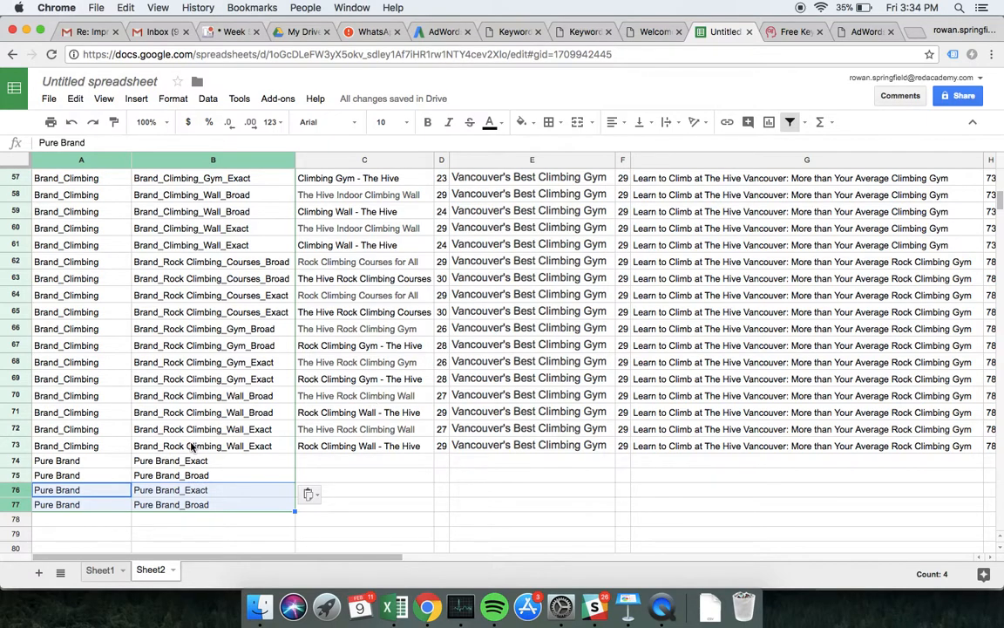
Remove and recreate the filter on Sheet2 across all columns, and sort the ad rows by Ad Group from A to Z.
scroll(193, 446, up, 15)
scroll(193, 446, right, 2)
click(260, 260)
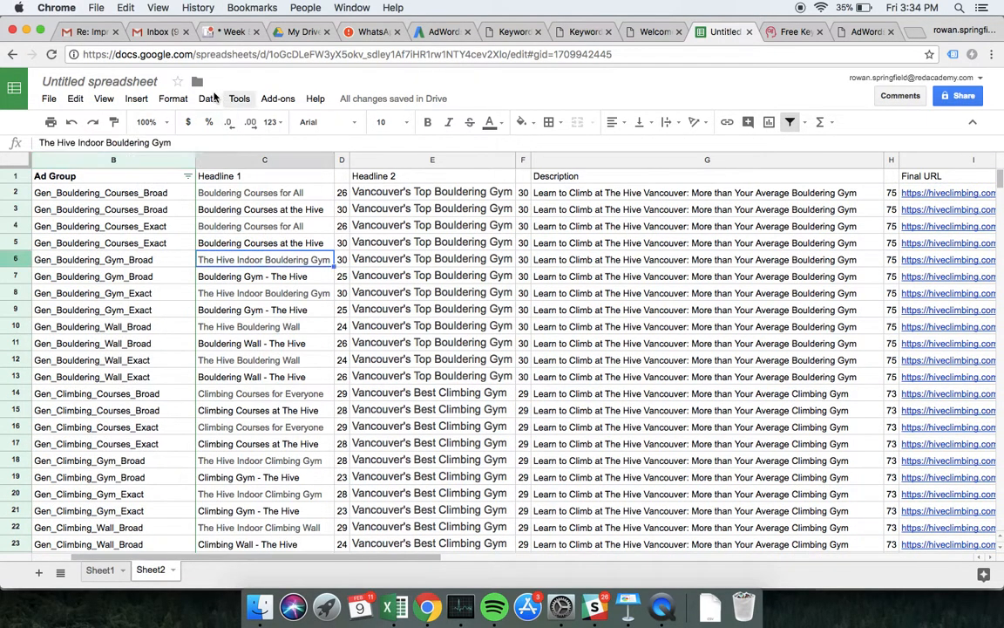
click(206, 99)
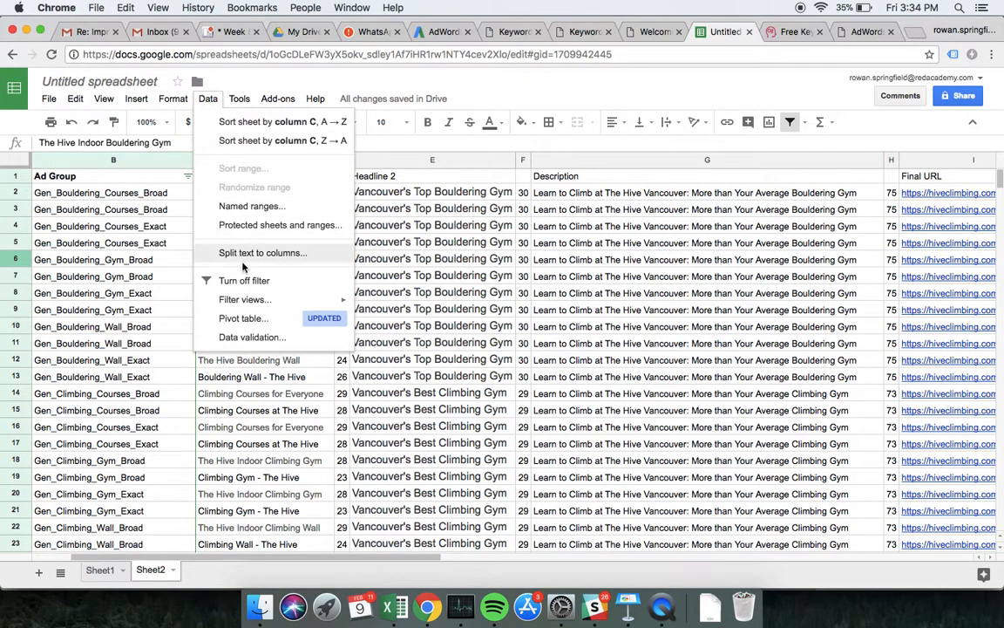
click(244, 281)
click(207, 98)
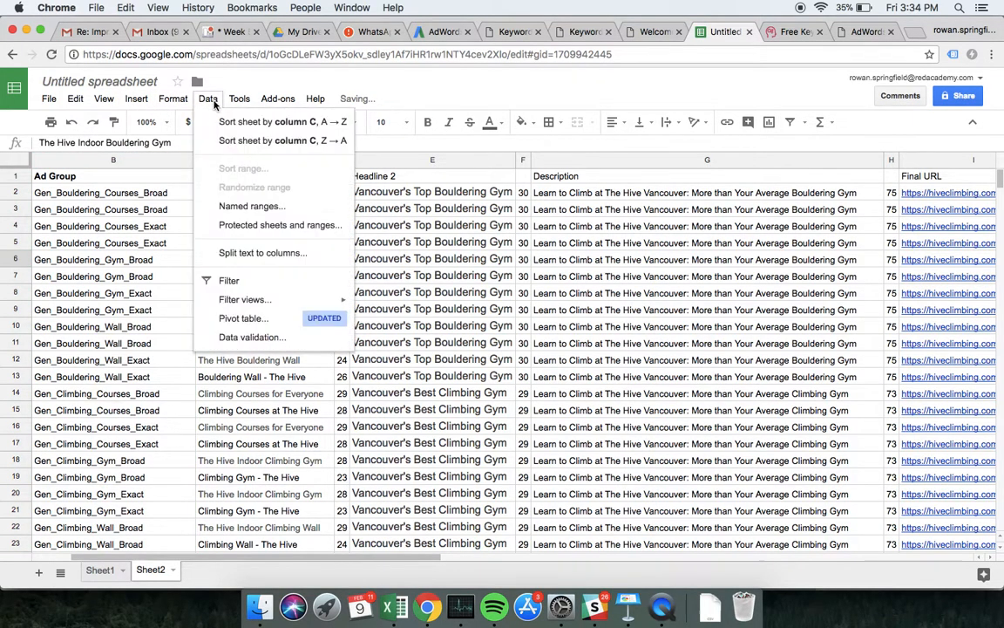
click(234, 283)
click(222, 260)
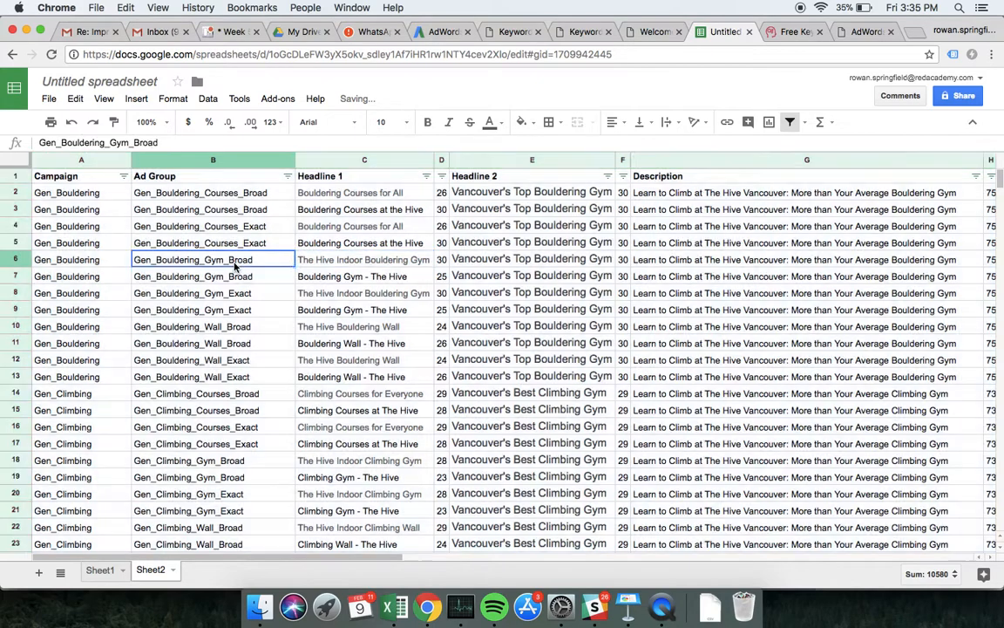
click(287, 176)
click(259, 198)
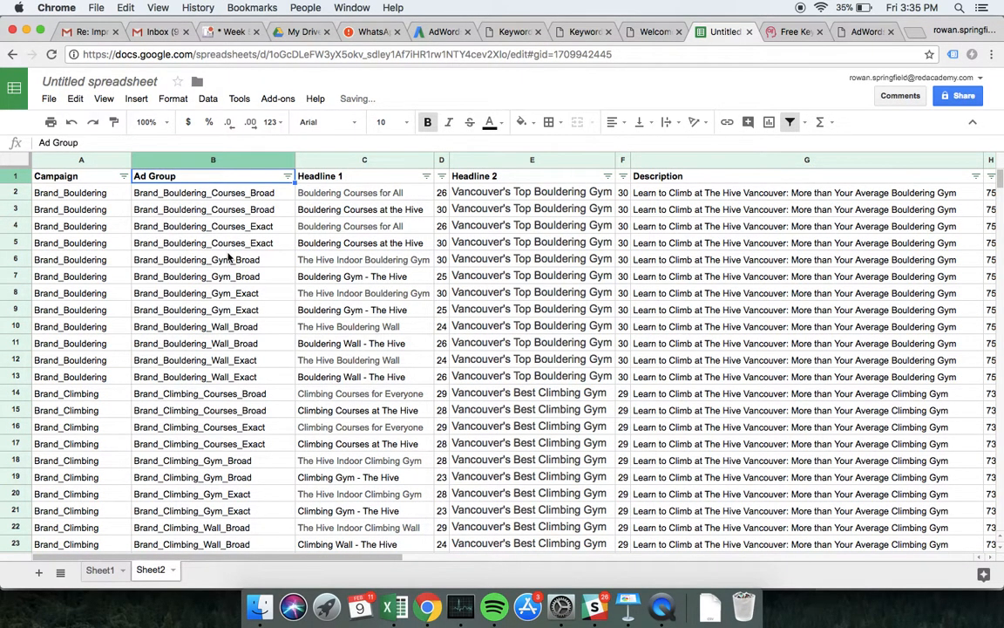
Copy the bouldering gym ad content in C6:M9 into the four Pure Brand rows, starting at C74.
scroll(229, 256, right, 10)
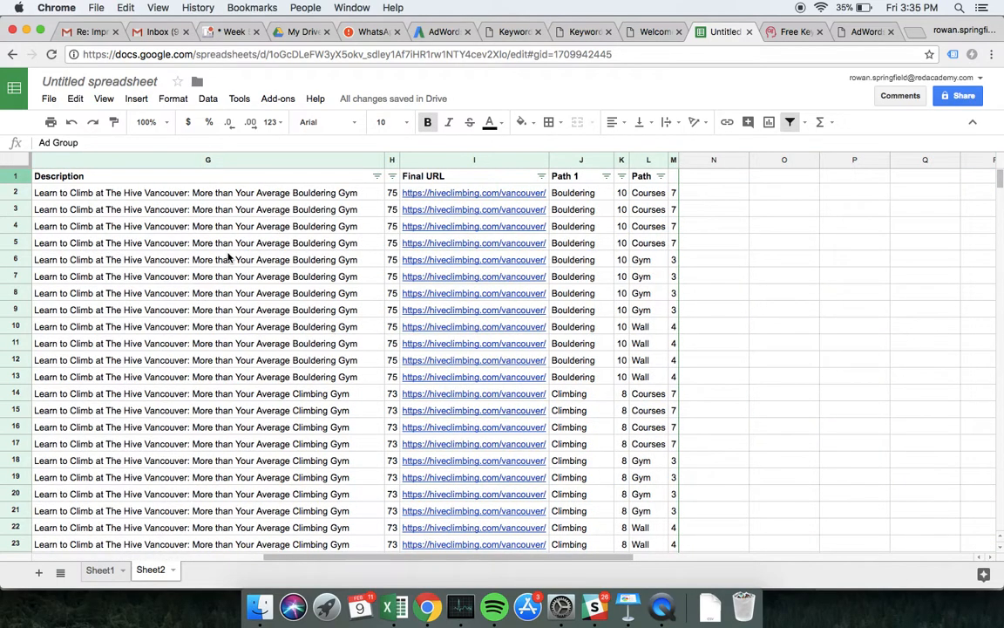
scroll(228, 258, left, 10)
scroll(228, 255, down, 20)
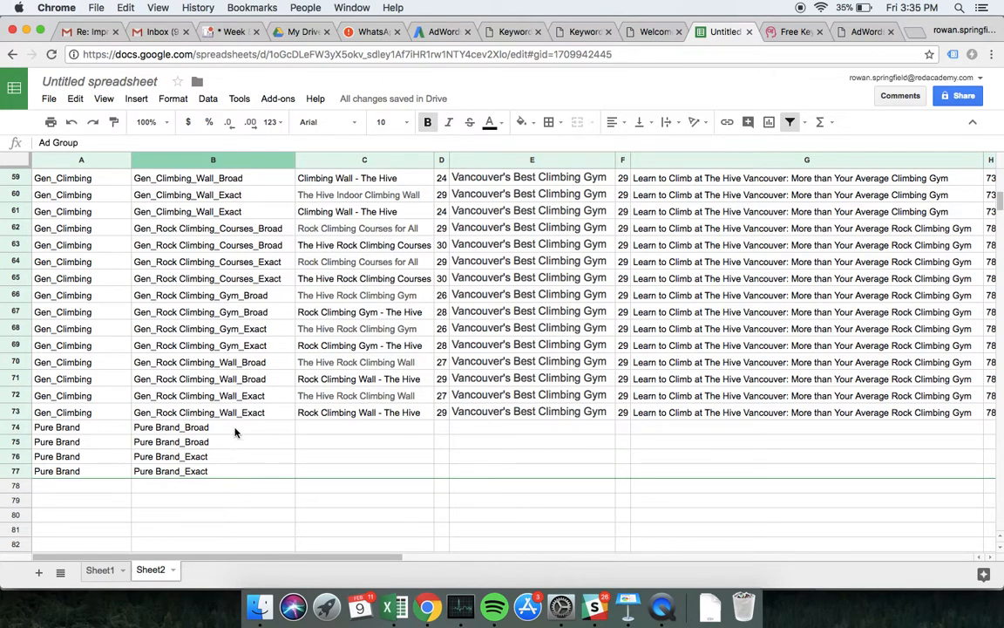
scroll(419, 391, up, 2)
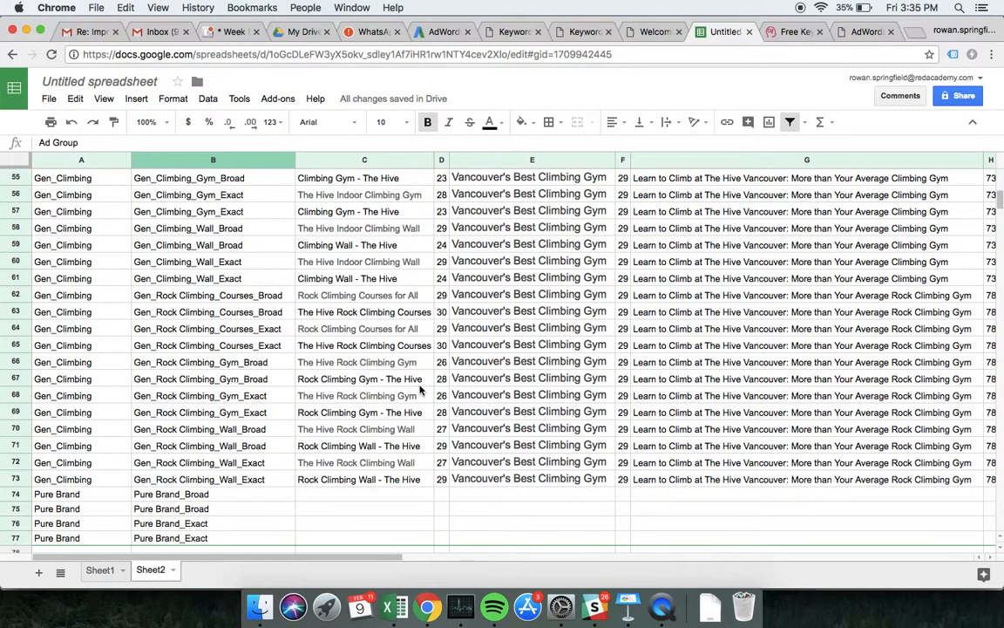
scroll(419, 392, up, 20)
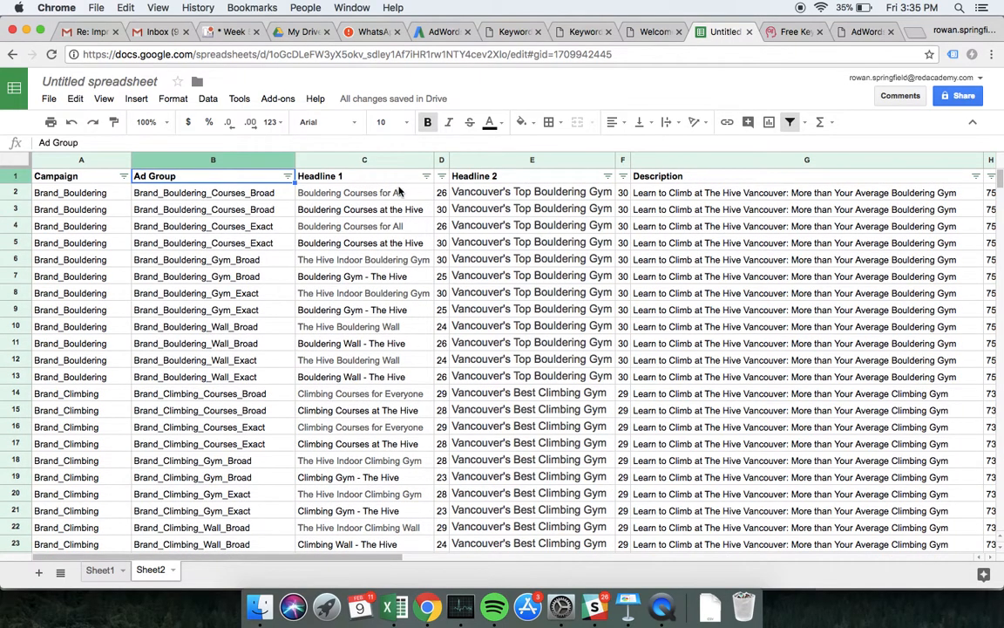
click(394, 192)
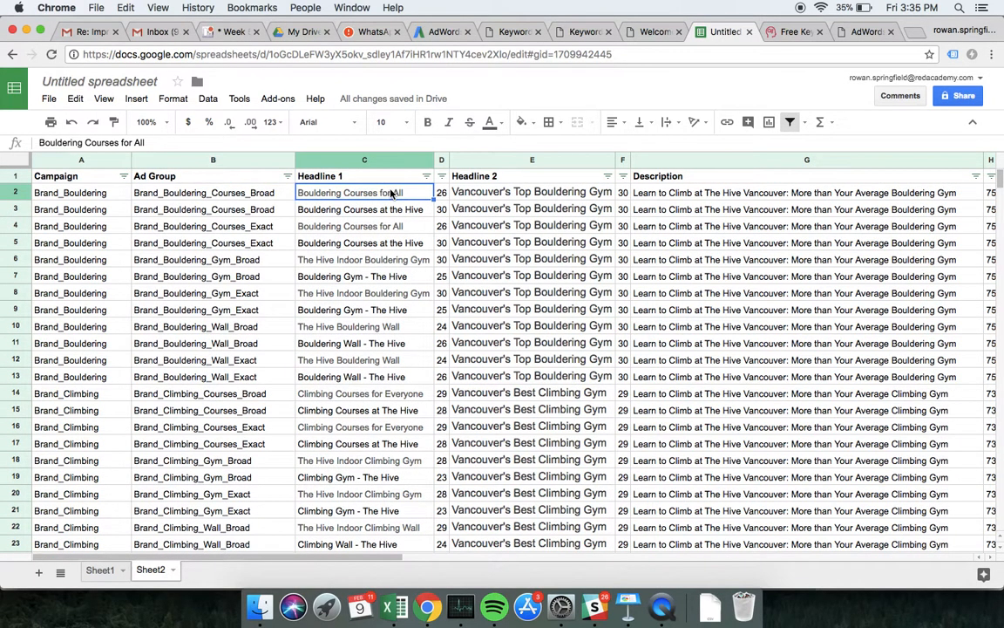
key(Down)
key(Down)
key(Down)
key(Down)
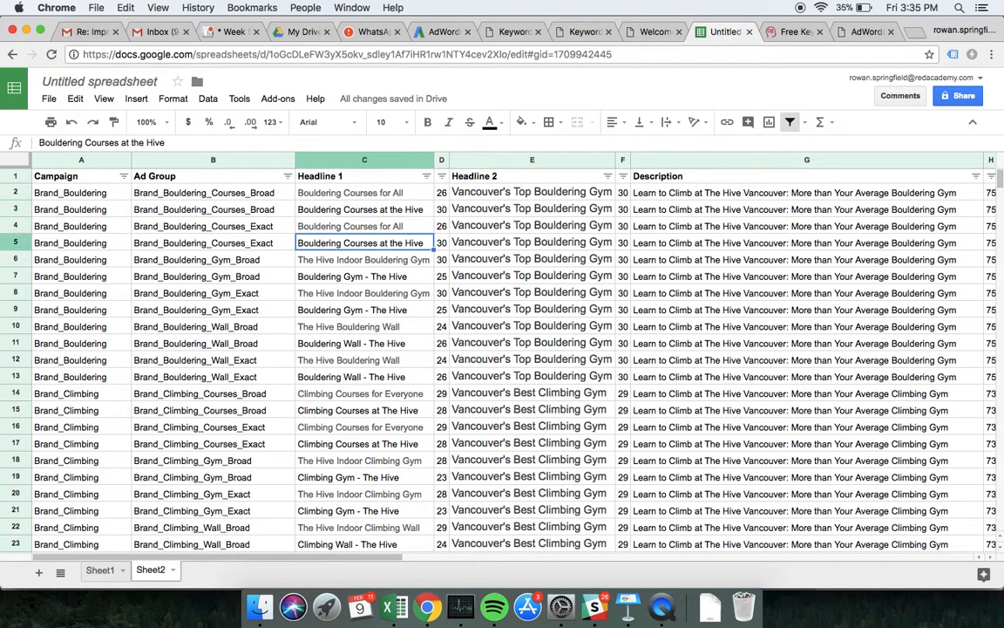
key(shift+Down)
key(shift+Down)
key(shift+Down)
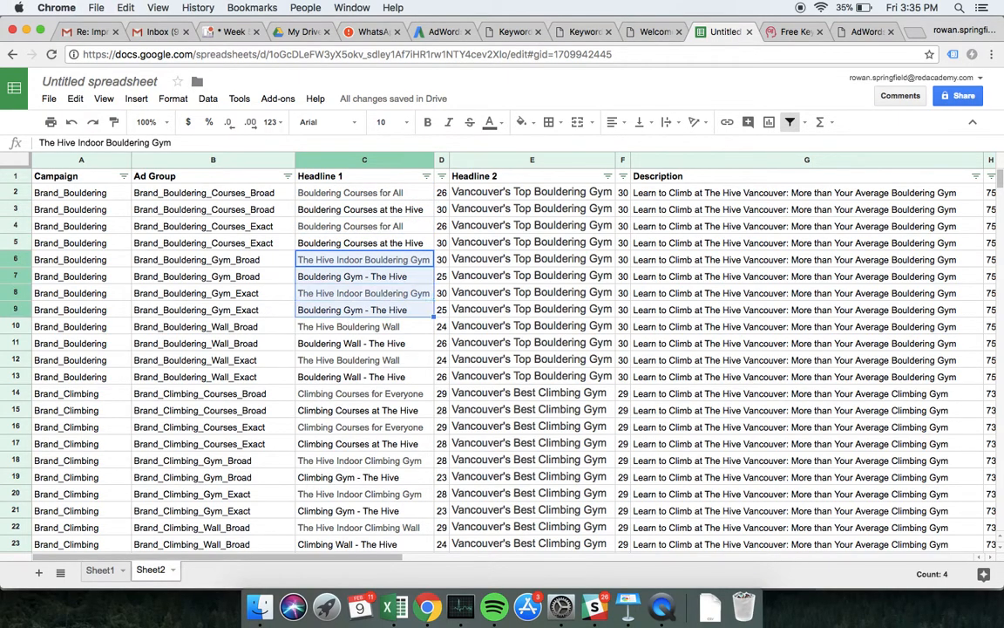
key(super+shift+Right)
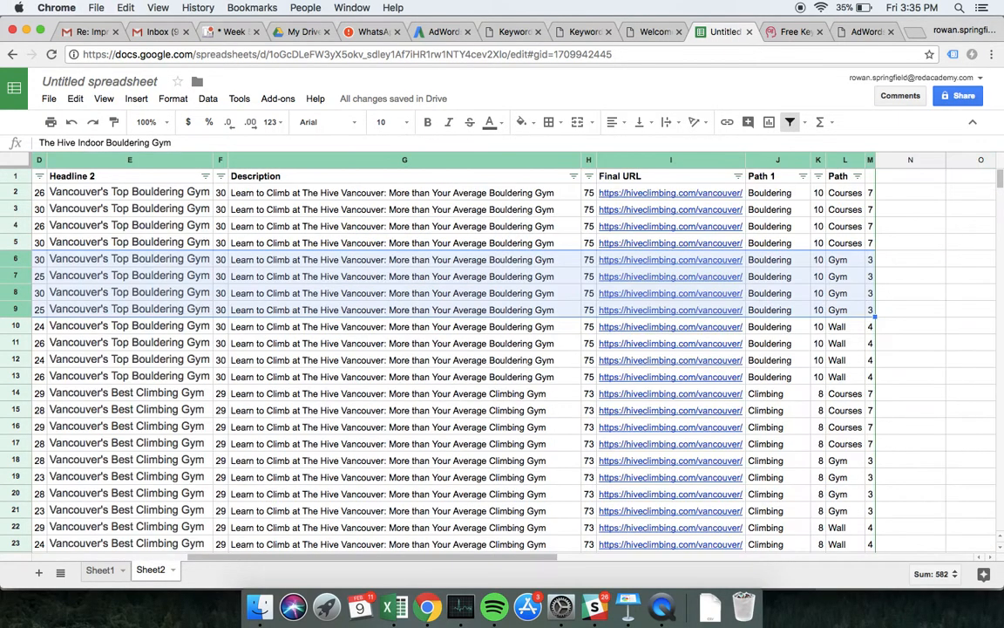
key(super+c)
scroll(415, 251, left, 5)
scroll(415, 251, down, 20)
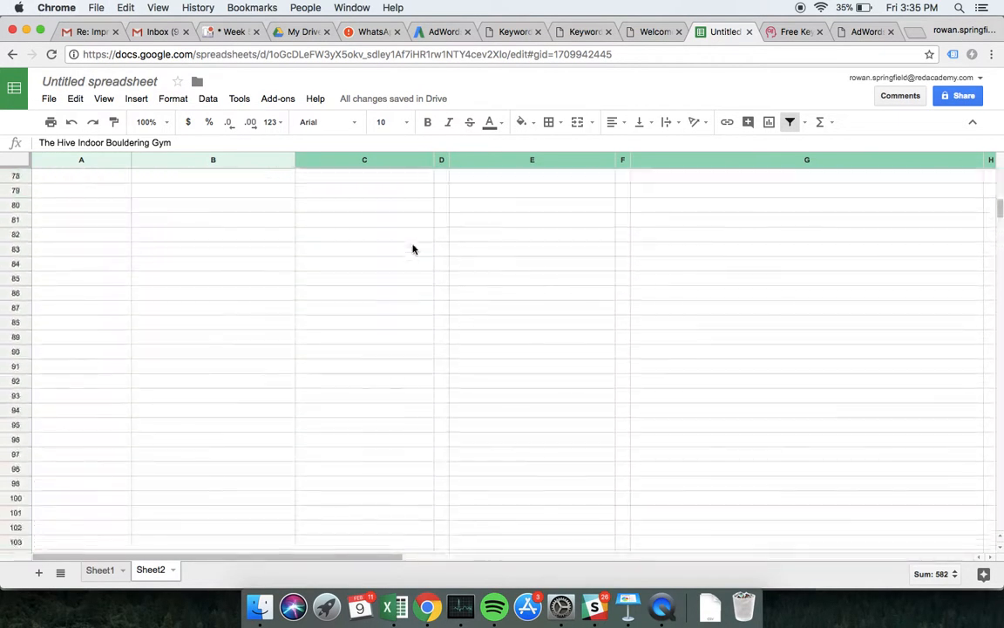
scroll(413, 249, up, 2)
click(373, 195)
key(super+v)
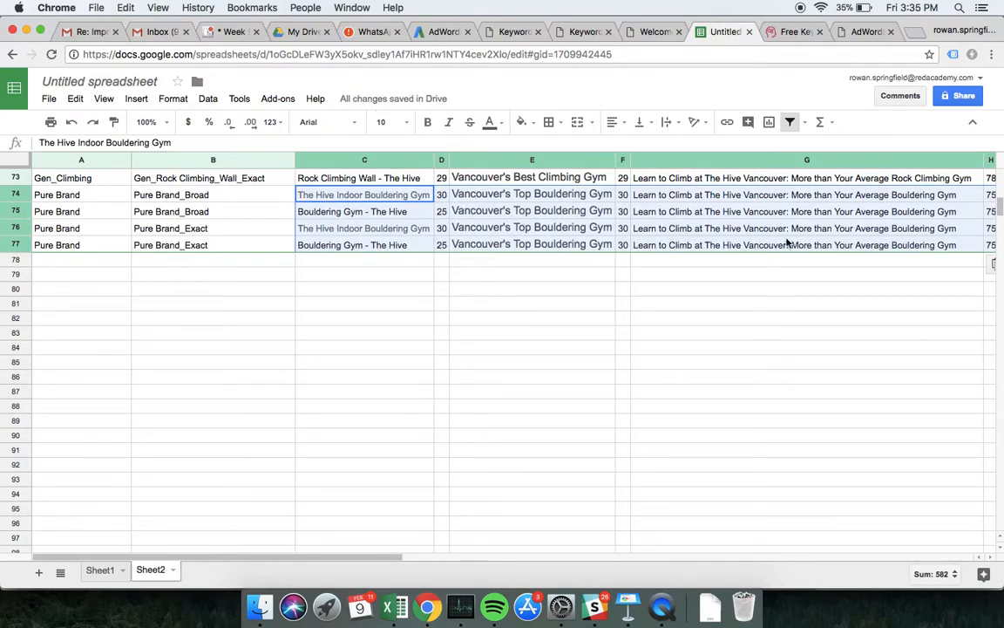
Check the filled Pure Brand ads across all columns and review the full keyword list on Sheet1.
scroll(682, 298, right, 3)
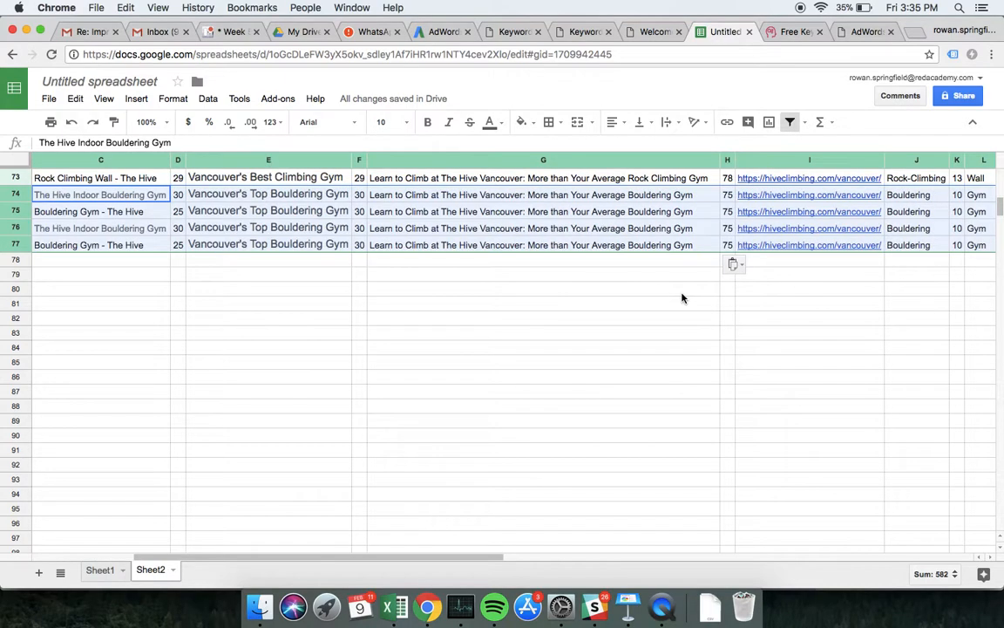
scroll(683, 298, right, 3)
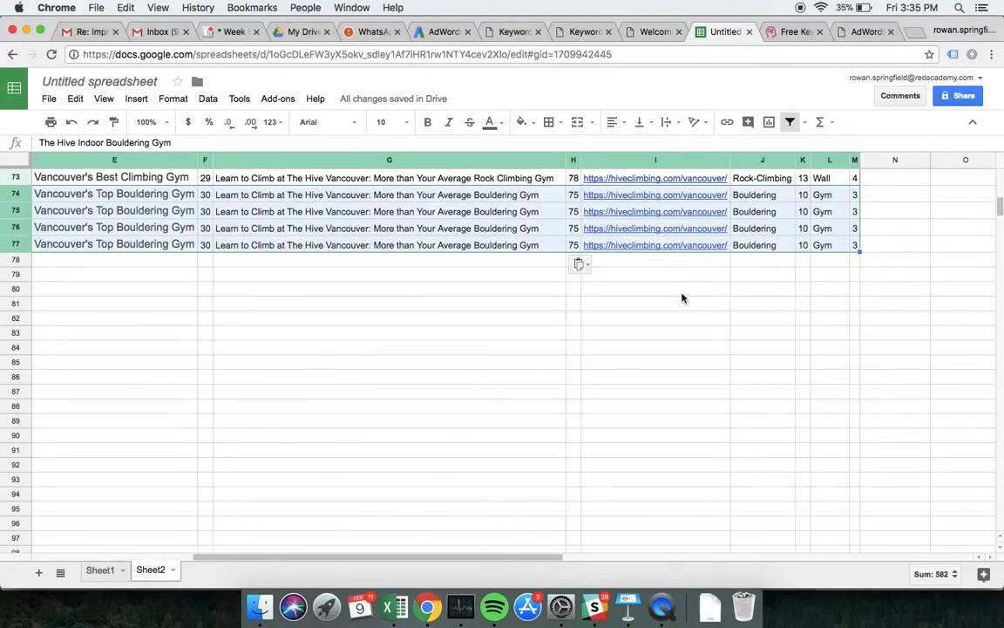
scroll(683, 298, left, 5)
scroll(683, 298, up, 4)
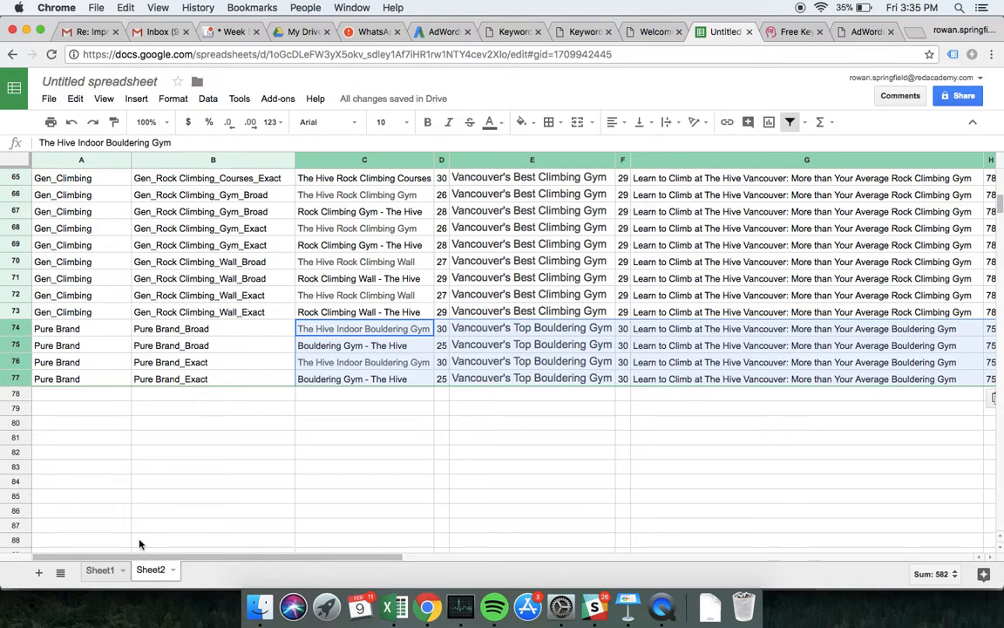
click(100, 570)
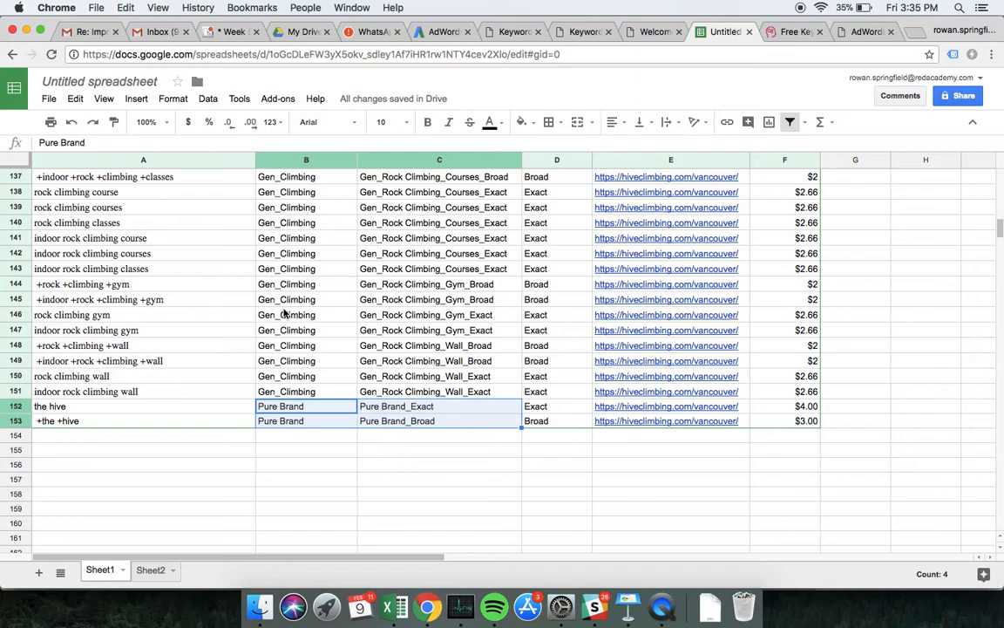
scroll(284, 314, up, 3)
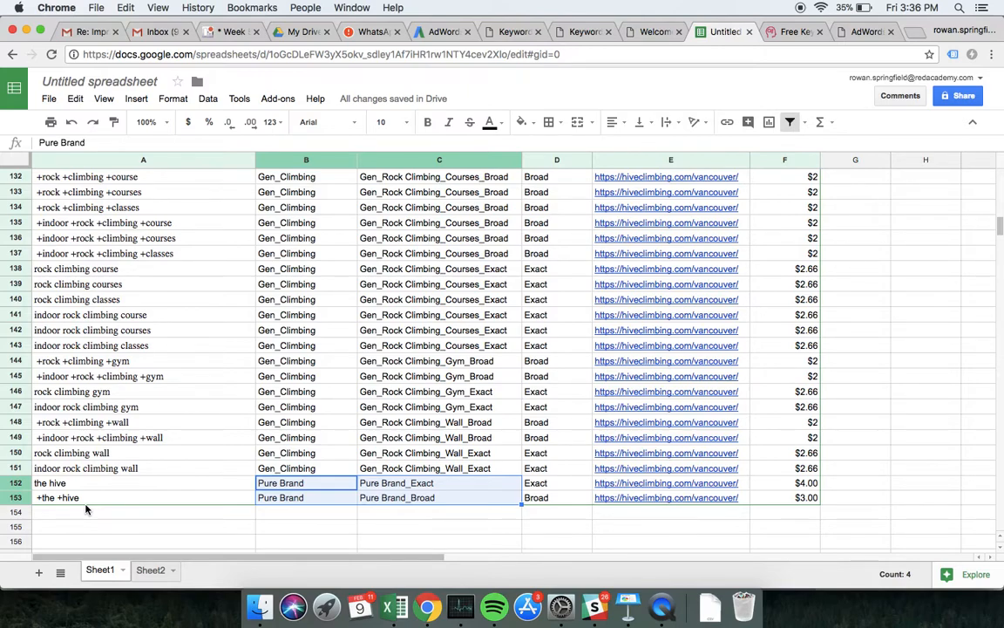
scroll(155, 430, up, 15)
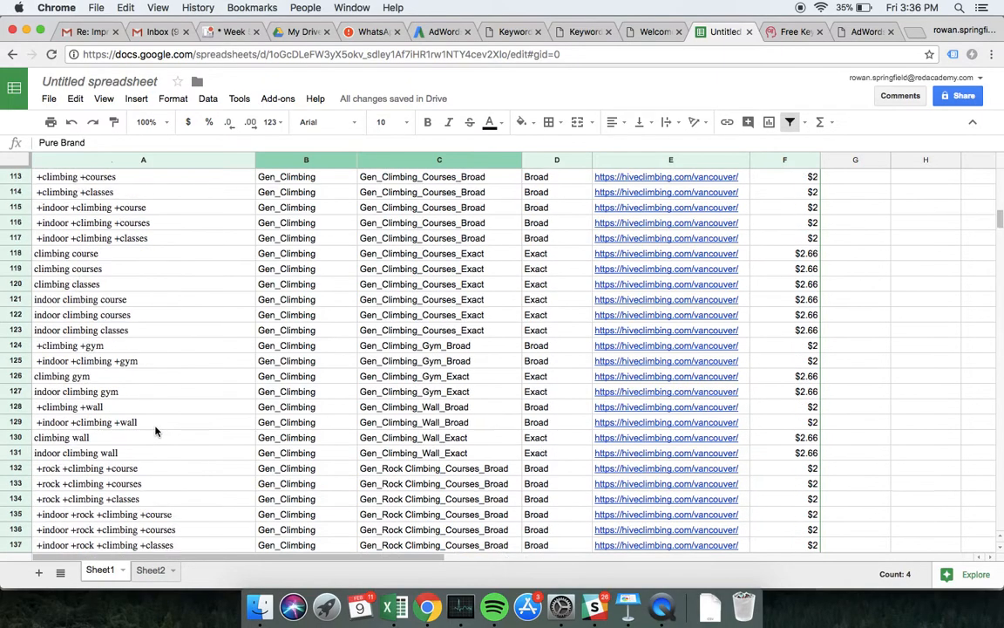
scroll(155, 429, up, 15)
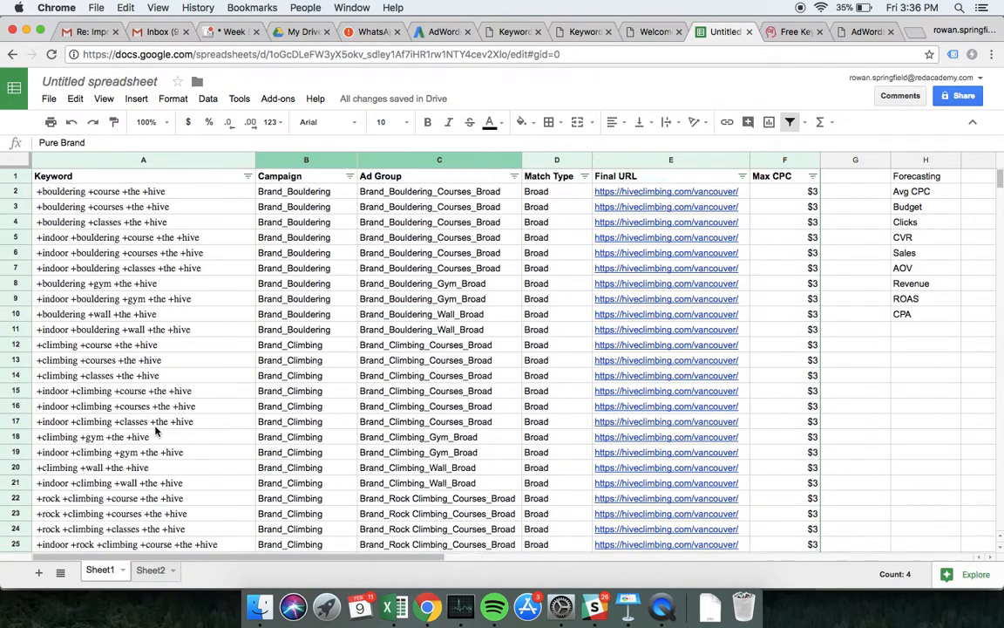
scroll(155, 430, down, 20)
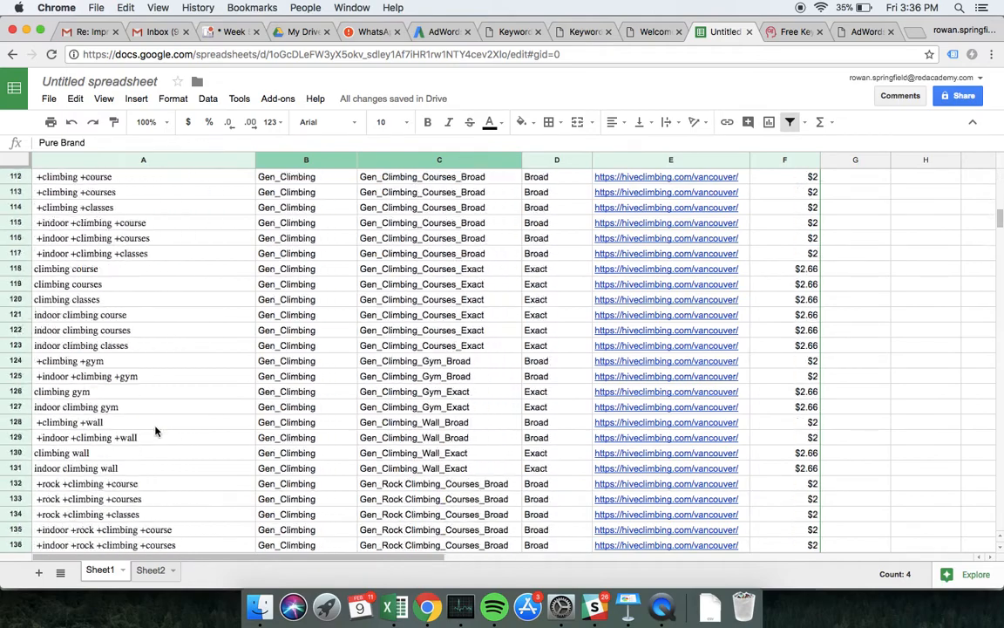
Review the remaining keyword rows on Sheet1 and all ad rows on Sheet2 from the Brand_Bouldering ads through the Pure Brand ads.
scroll(155, 429, down, 5)
scroll(155, 430, up, 1)
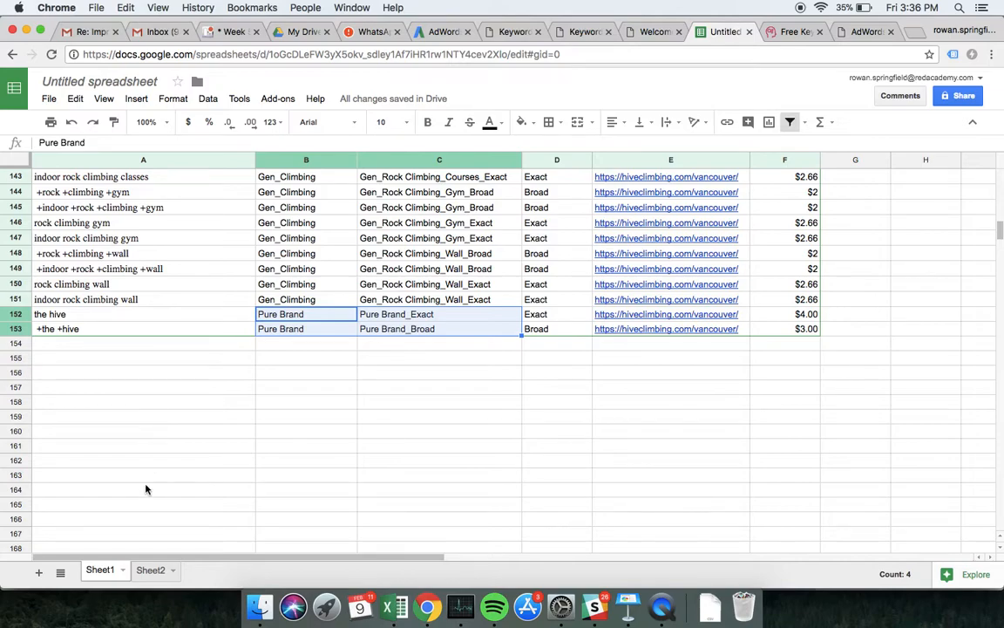
click(149, 572)
scroll(208, 399, up, 10)
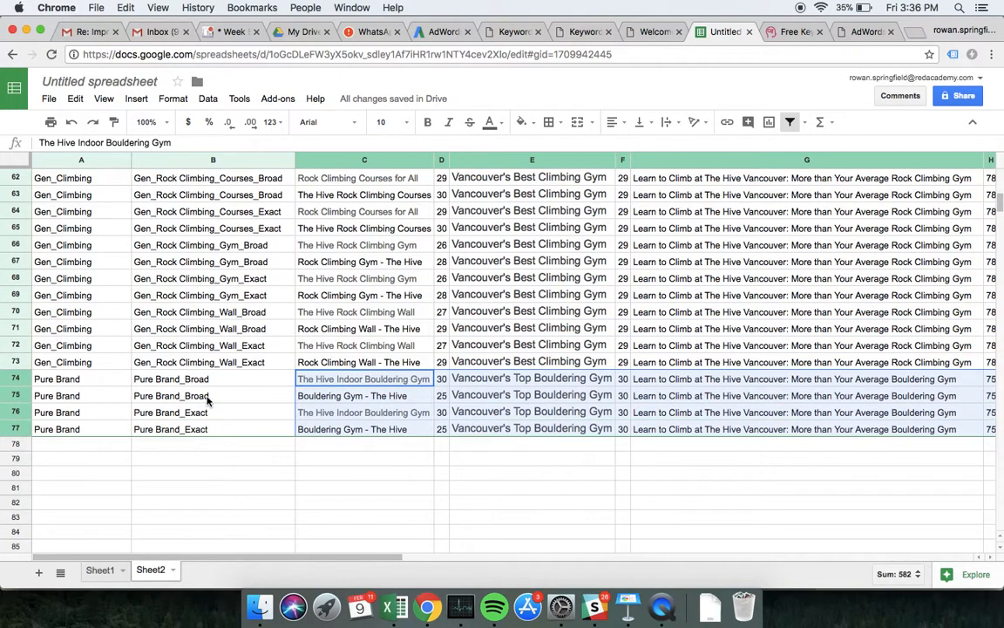
scroll(207, 400, up, 5)
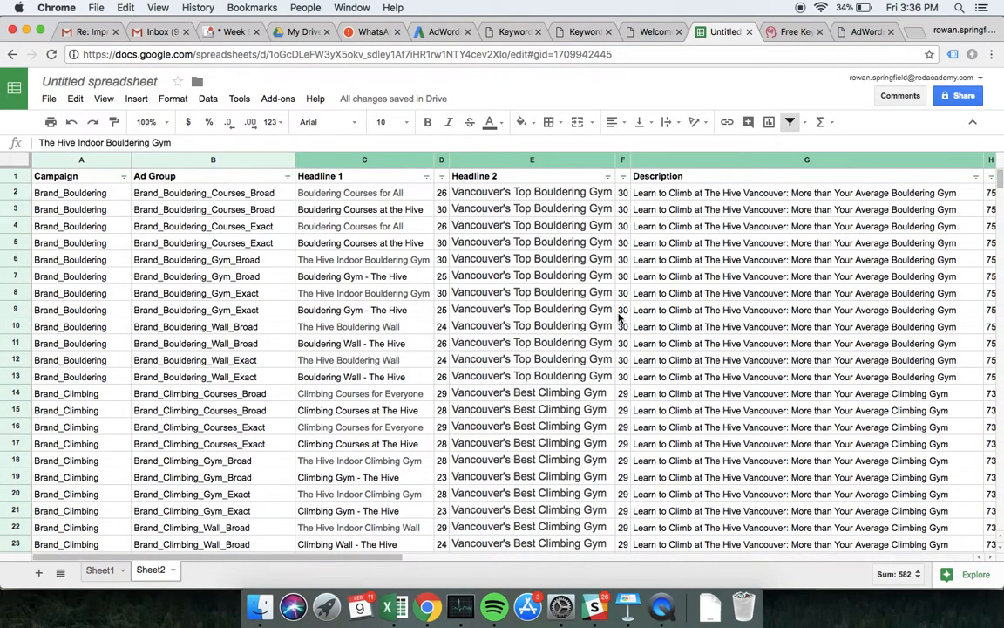
scroll(611, 314, down, 3)
scroll(620, 319, down, 2)
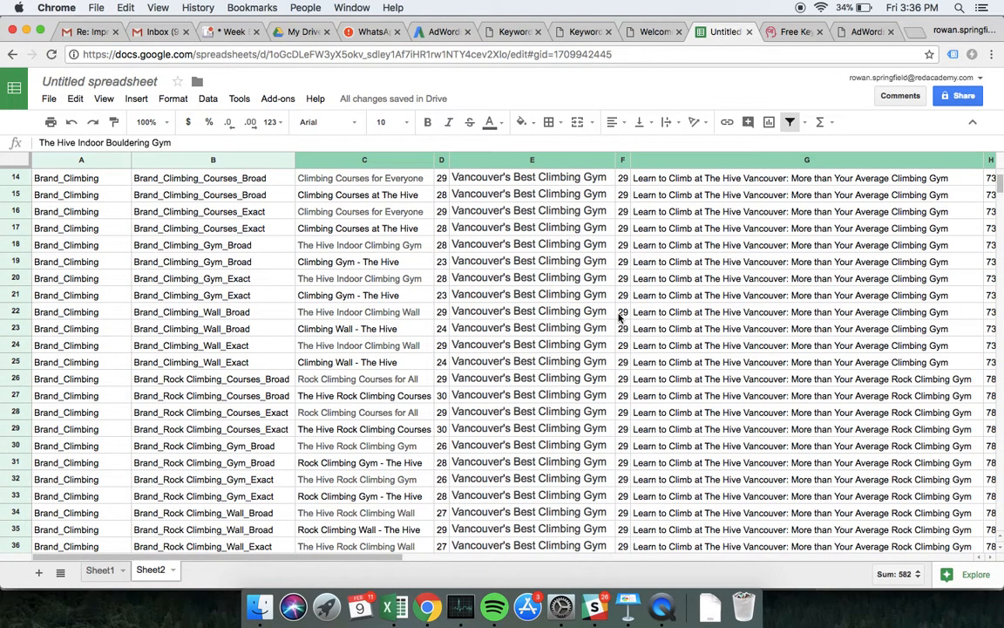
scroll(620, 319, down, 11)
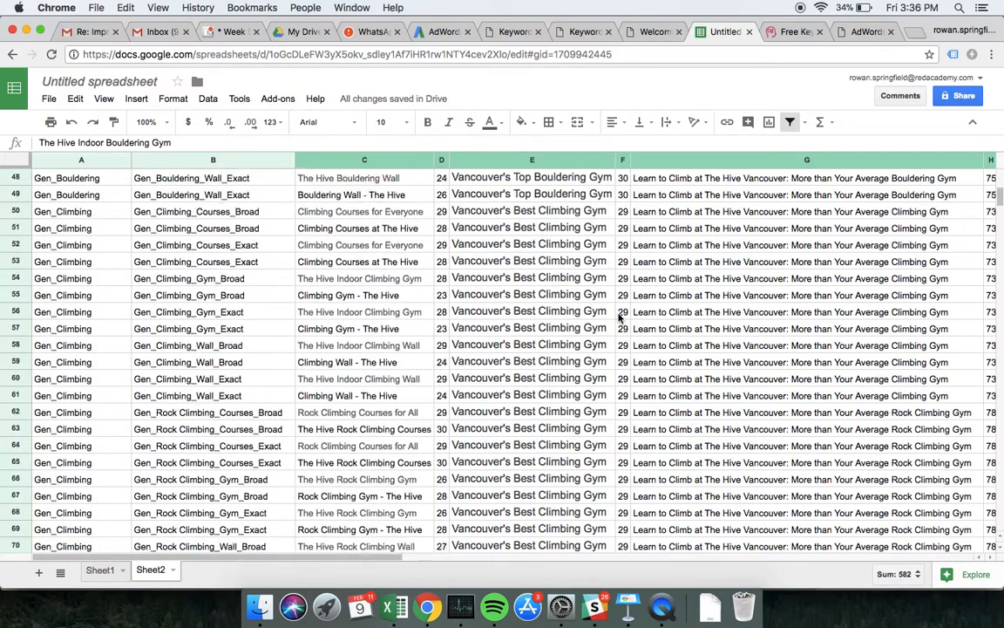
scroll(620, 319, down, 6)
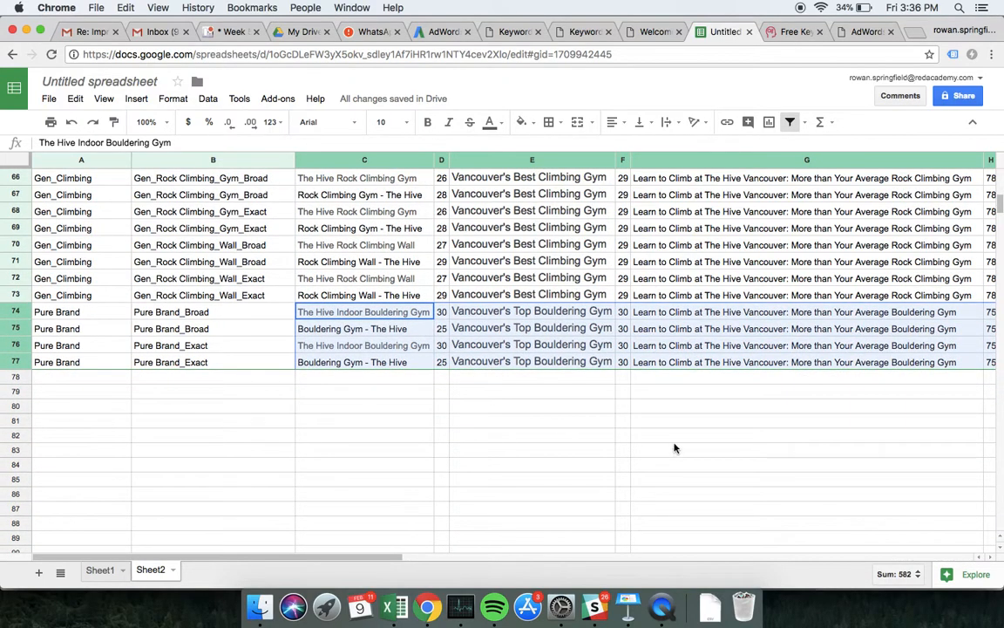
click(674, 436)
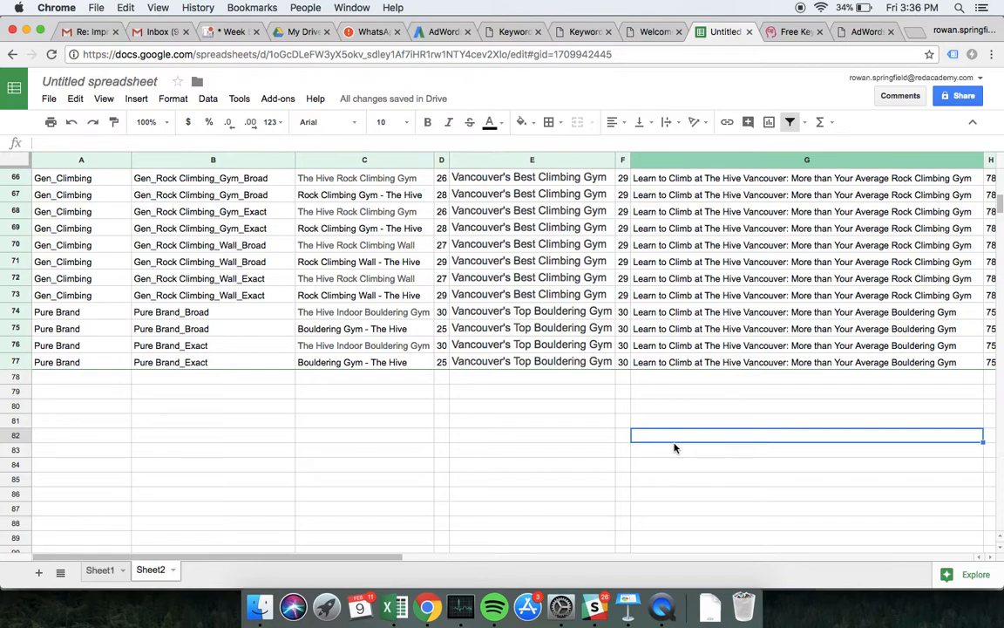